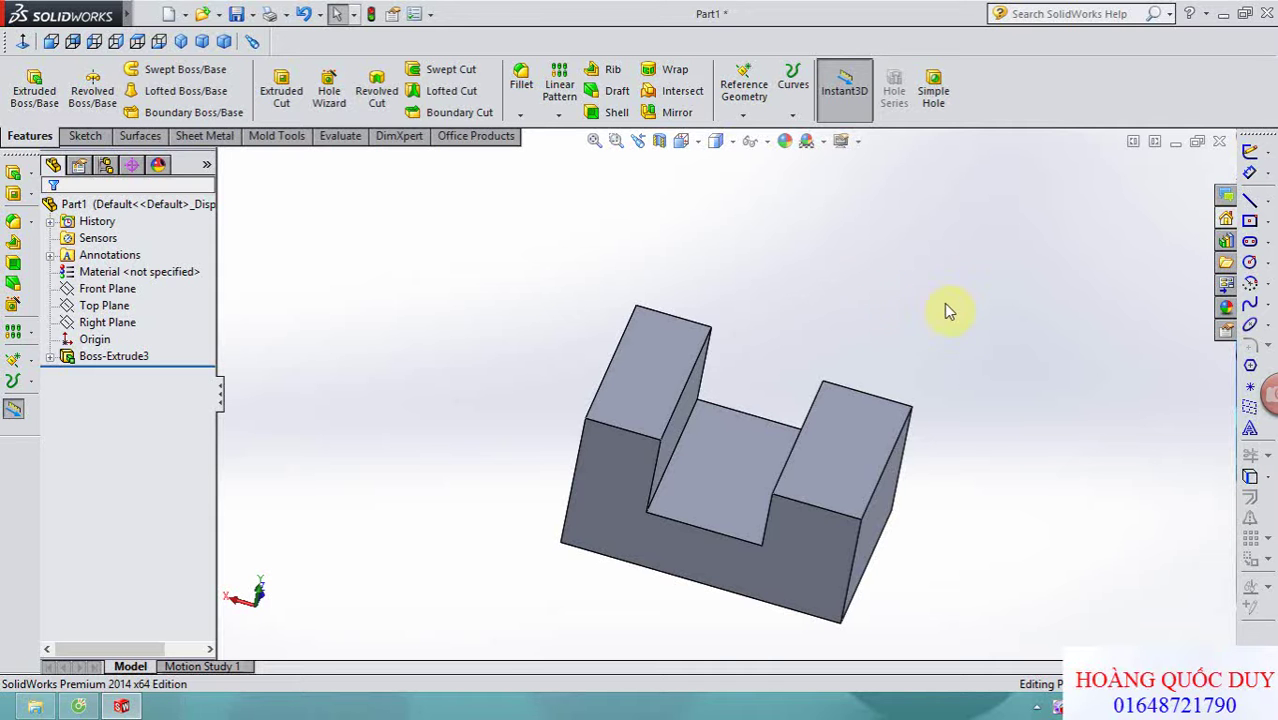
- Start a constant-size 3.00 mm fillet and turn the view toward the block's left upright
mouse_move(995, 345)
middle_mouse_down()
mouse_move(978, 328)
mouse_move(978, 294)
mouse_move(978, 314)
middle_mouse_up()
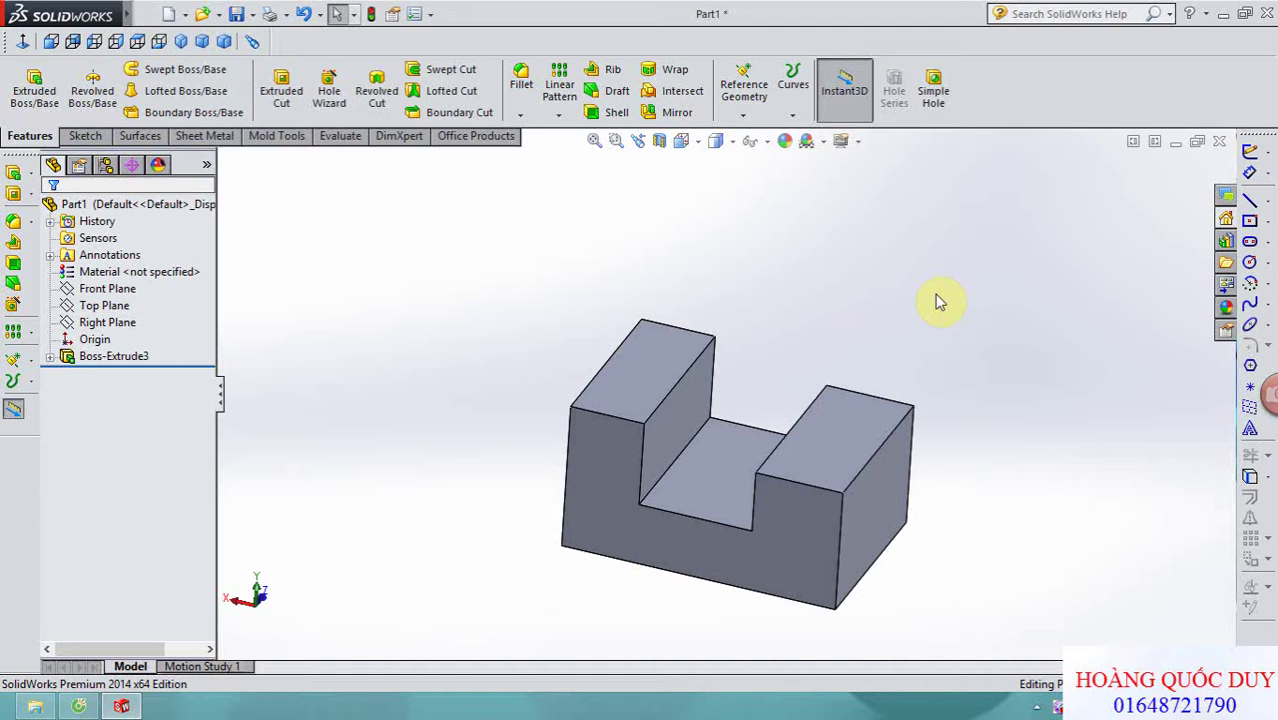
middle_click_drag(938, 303, 948, 304)
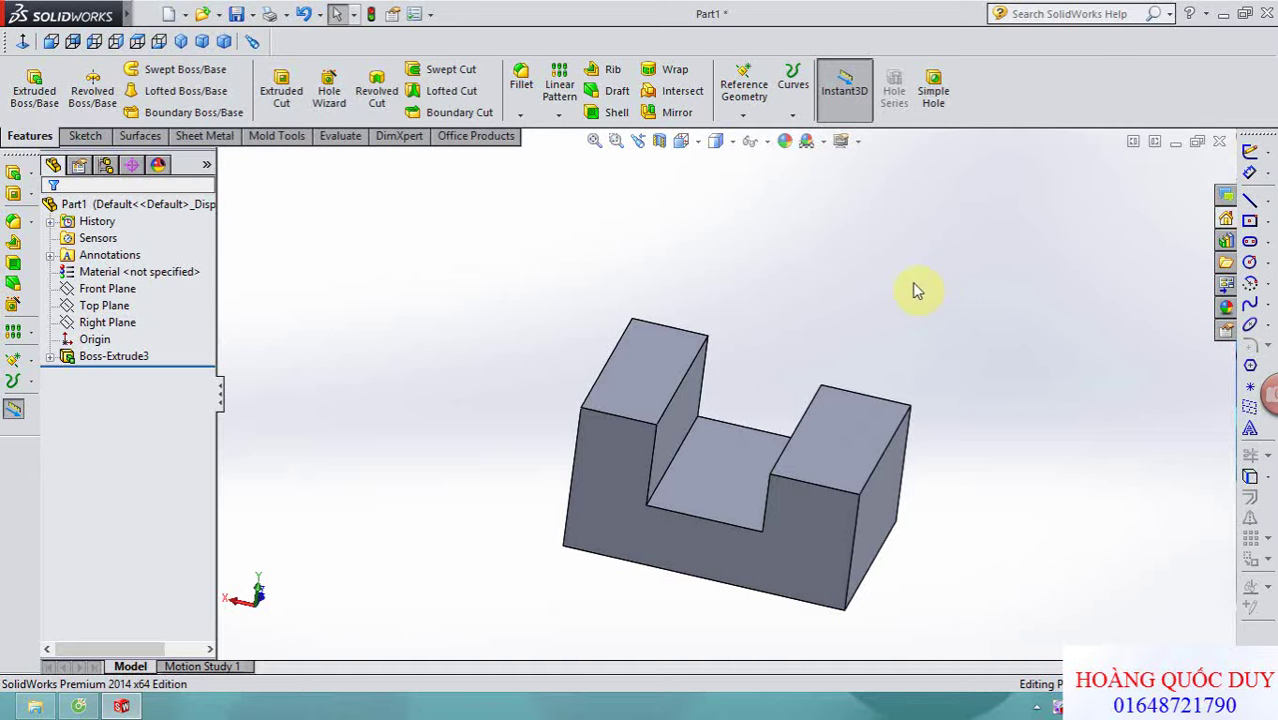
middle_click_drag(893, 281, 880, 276)
left_click(521, 80)
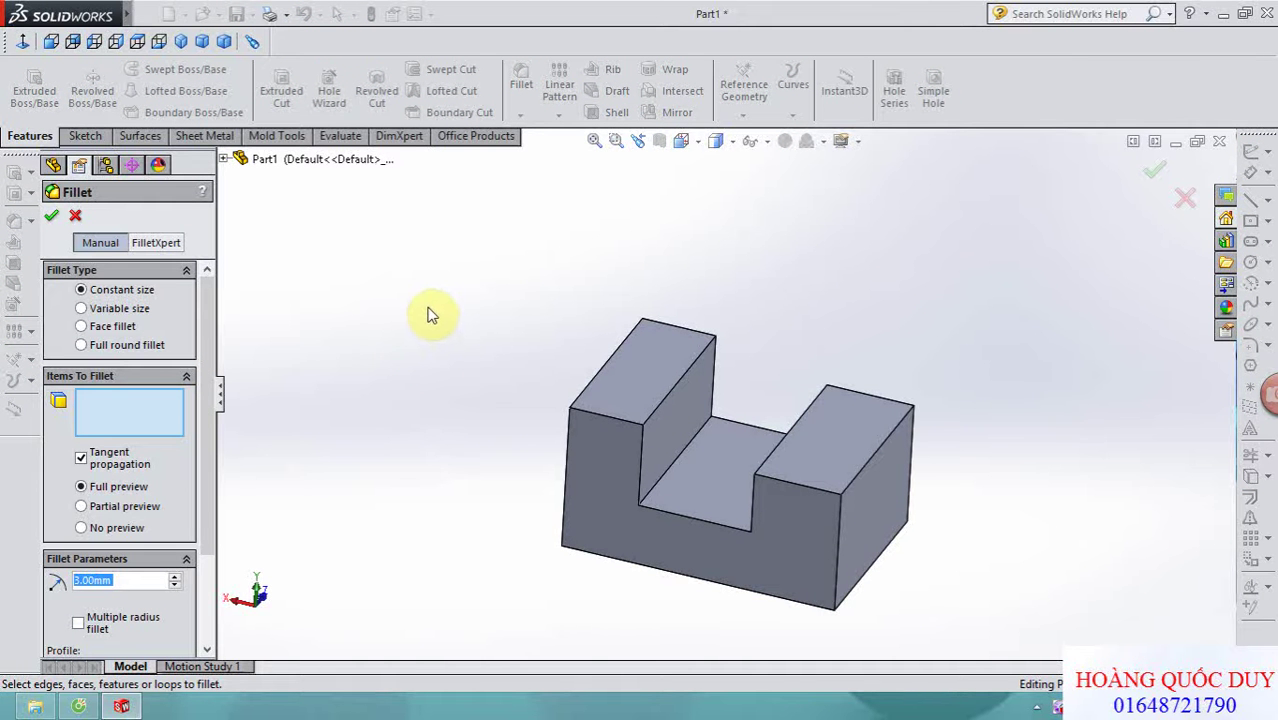
middle_click_drag(434, 292, 442, 305)
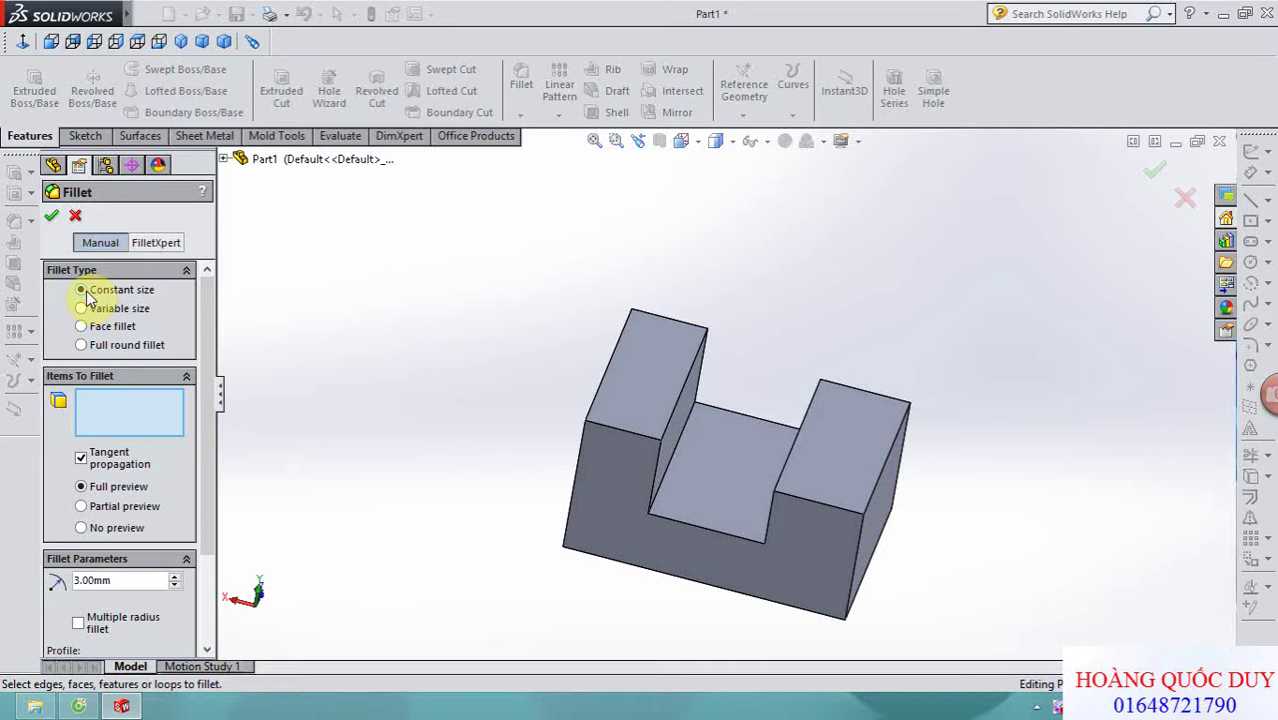
middle_click_drag(456, 391, 440, 333)
scroll(500, 420, "down", 2)
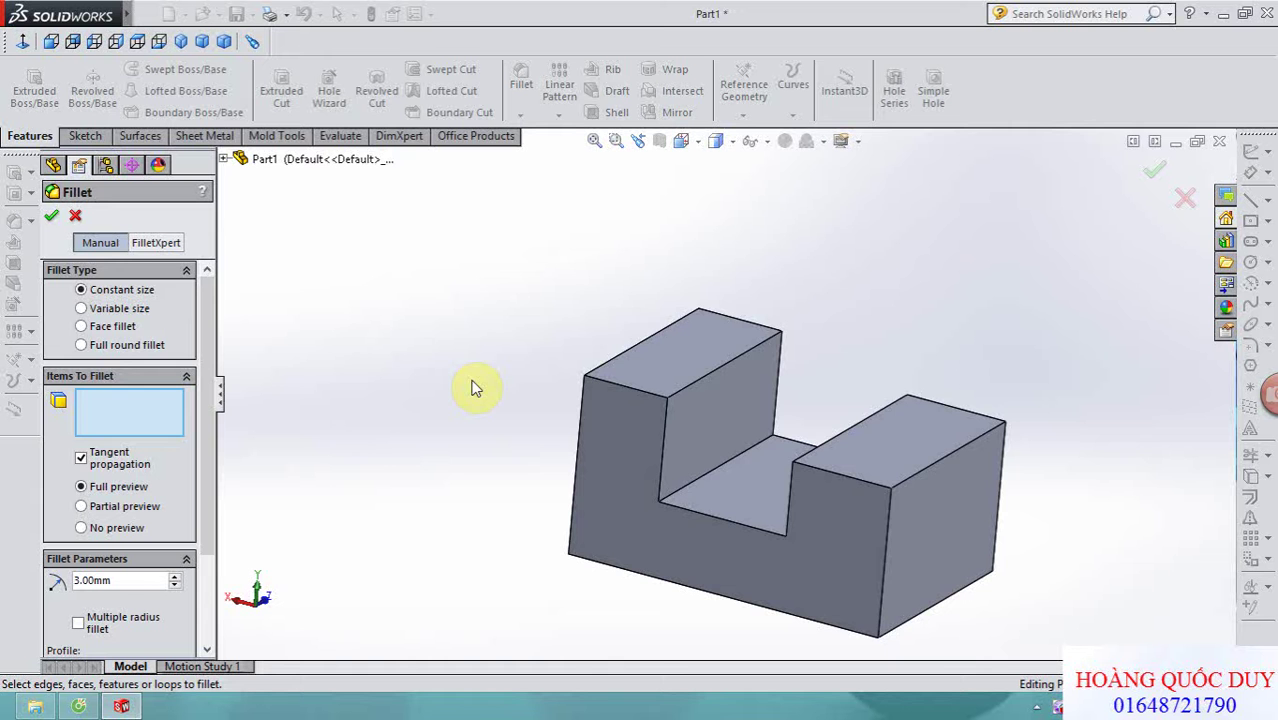
scroll(660, 402, "down", 3)
scroll(653, 409, "up", 2)
scroll(693, 346, "up", 1)
middle_click_drag(693, 385, 656, 323)
- Fillet the left upright's vertical edge and top front edge at 3 mm
left_click(662, 323)
scroll(670, 380, "down", 2)
left_click(650, 449)
mouse_move(528, 448)
middle_mouse_down()
mouse_move(541, 370)
mouse_move(542, 408)
middle_mouse_up()
scroll(522, 417, "down", 2)
scroll(593, 402, "up", 2)
scroll(768, 390, "down", 2)
mouse_move(707, 392)
middle_mouse_down()
mouse_move(638, 380)
mouse_move(653, 388)
middle_mouse_up()
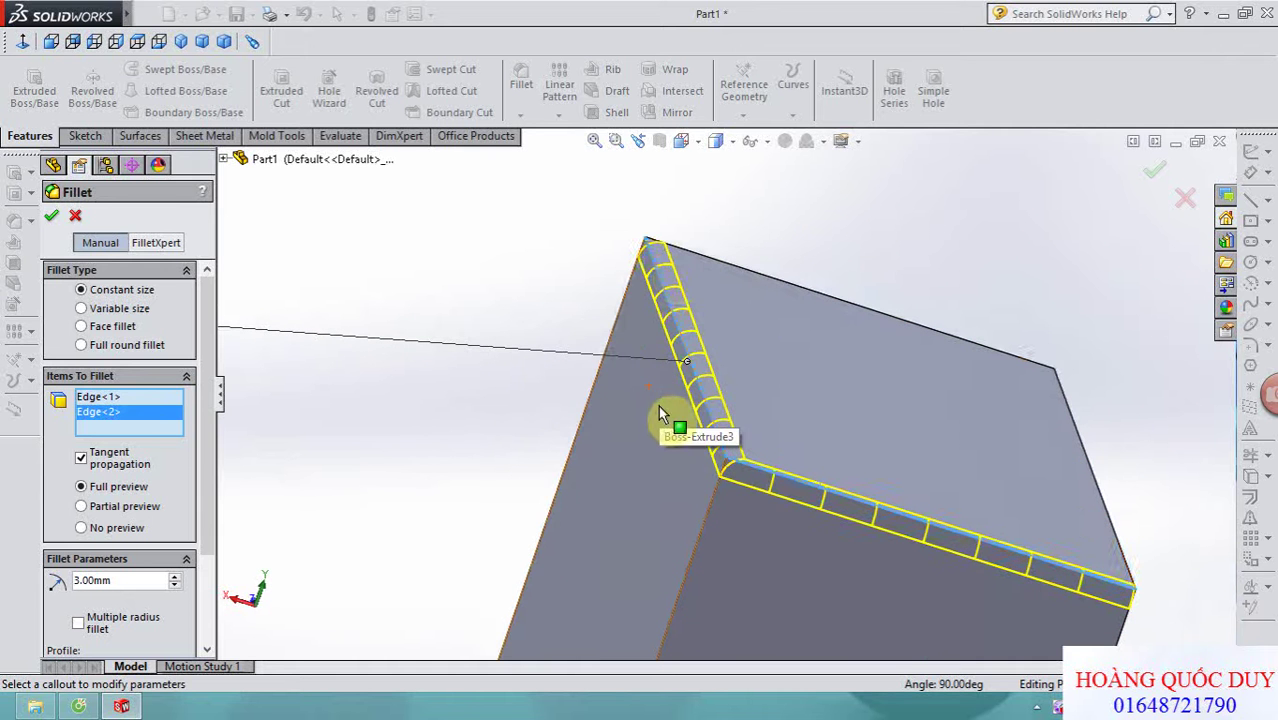
middle_click_drag(617, 232, 543, 257)
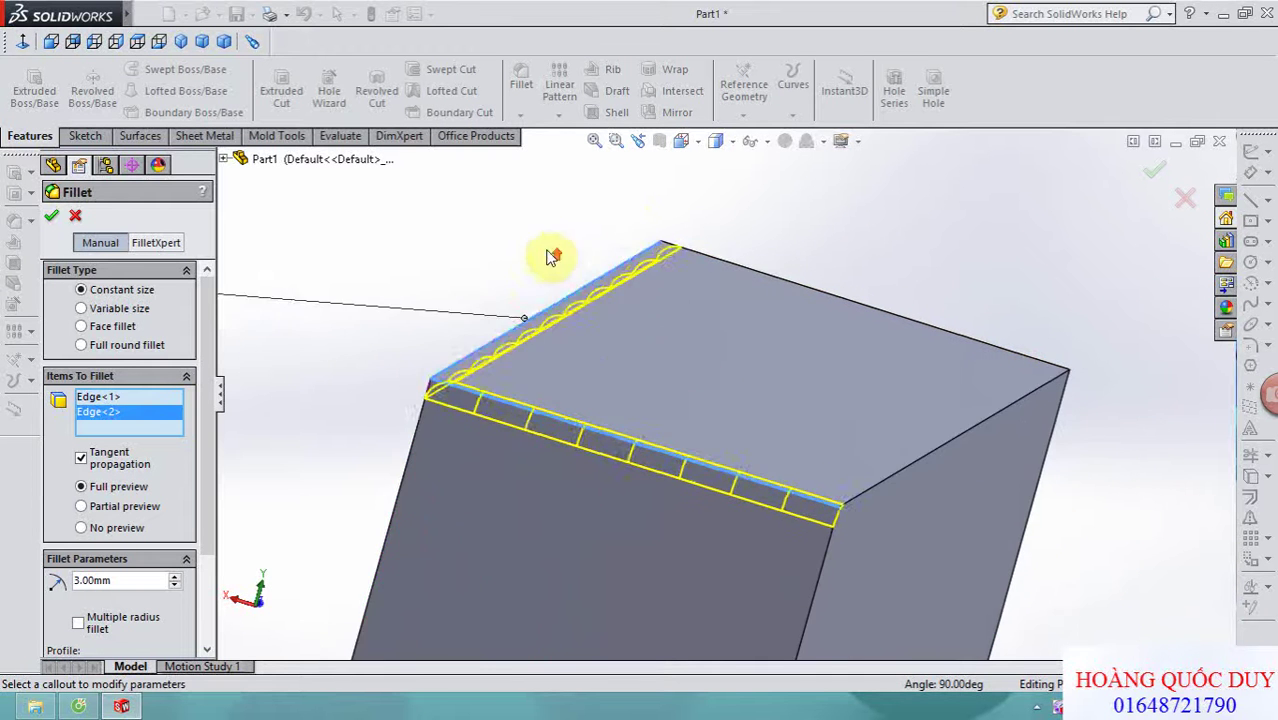
mouse_move(866, 285)
middle_mouse_down()
mouse_move(984, 286)
mouse_move(1152, 193)
middle_mouse_up()
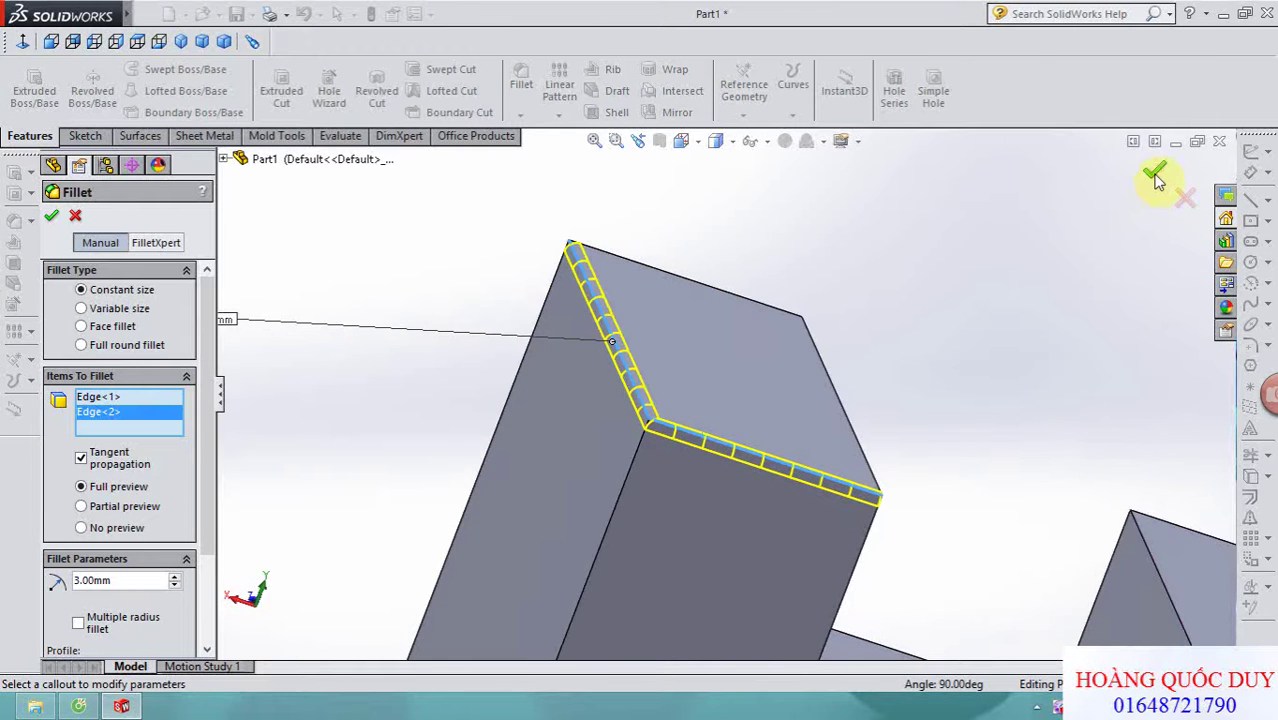
left_click(1158, 177)
- Undo the 3 mm fillet just created
mouse_move(998, 271)
middle_mouse_down()
mouse_move(977, 234)
mouse_move(995, 277)
middle_mouse_up()
middle_click_drag(907, 254, 599, 134)
key("ctrl+z")
- Start a new fillet and select the left upright's vertical edge
left_click(530, 90)
mouse_move(451, 305)
middle_mouse_down()
mouse_move(422, 296)
mouse_move(412, 357)
middle_mouse_up()
left_click_drag(206, 419, 205, 437)
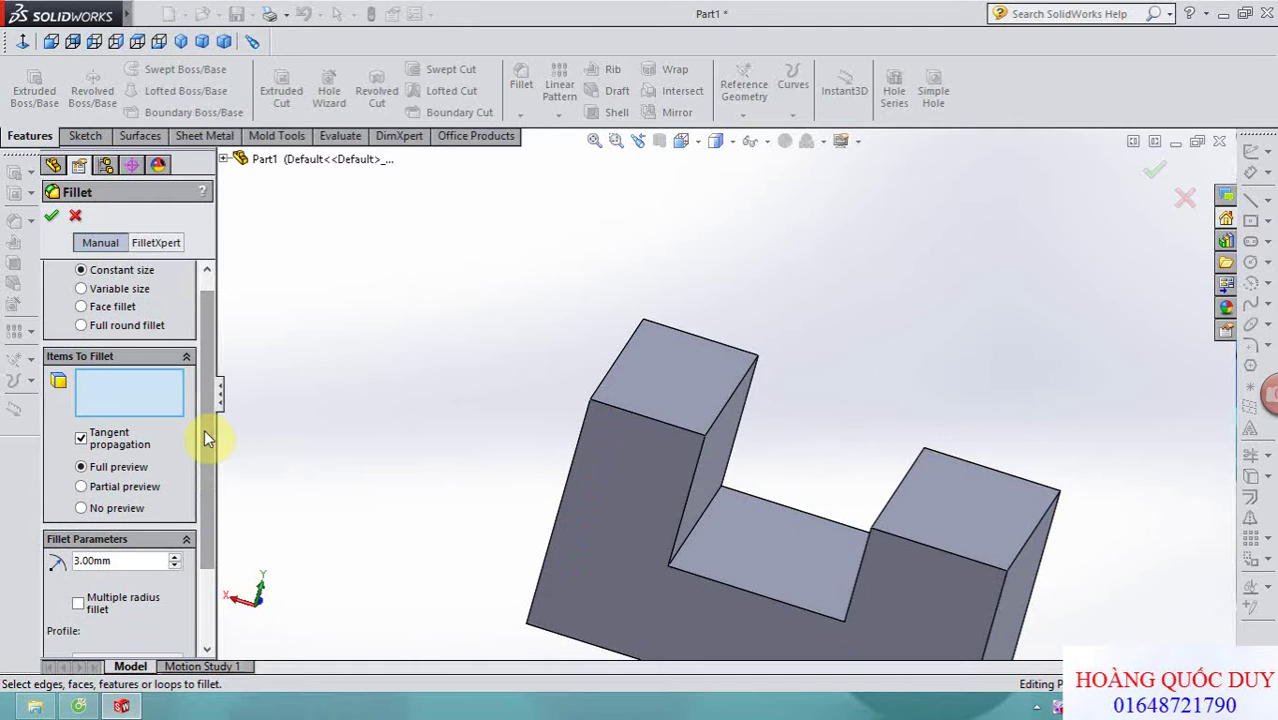
scroll(650, 380, "down", 1)
scroll(640, 410, "down", 3)
left_click(624, 404)
- Add the upright's second edge to the 3 mm fillet as Edge<2>
left_click(655, 480)
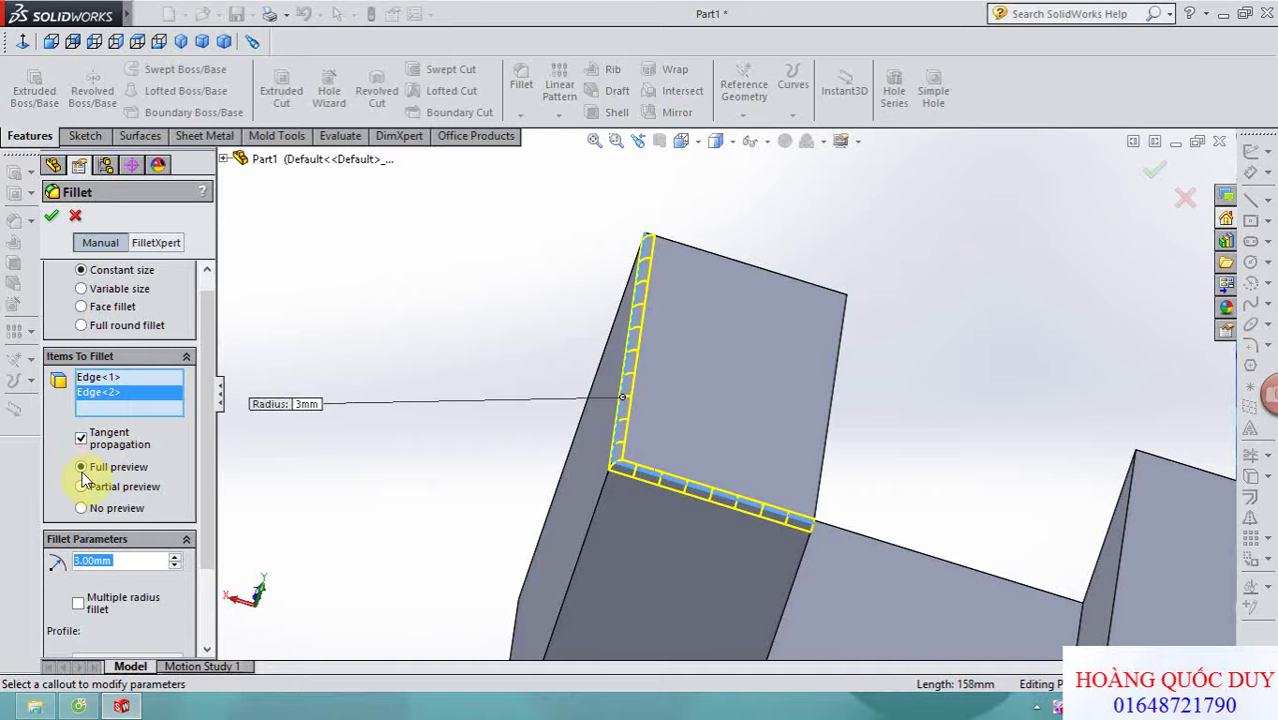
middle_click_drag(400, 434, 394, 411)
middle_click_drag(539, 402, 533, 437)
scroll(650, 437, "down", 2)
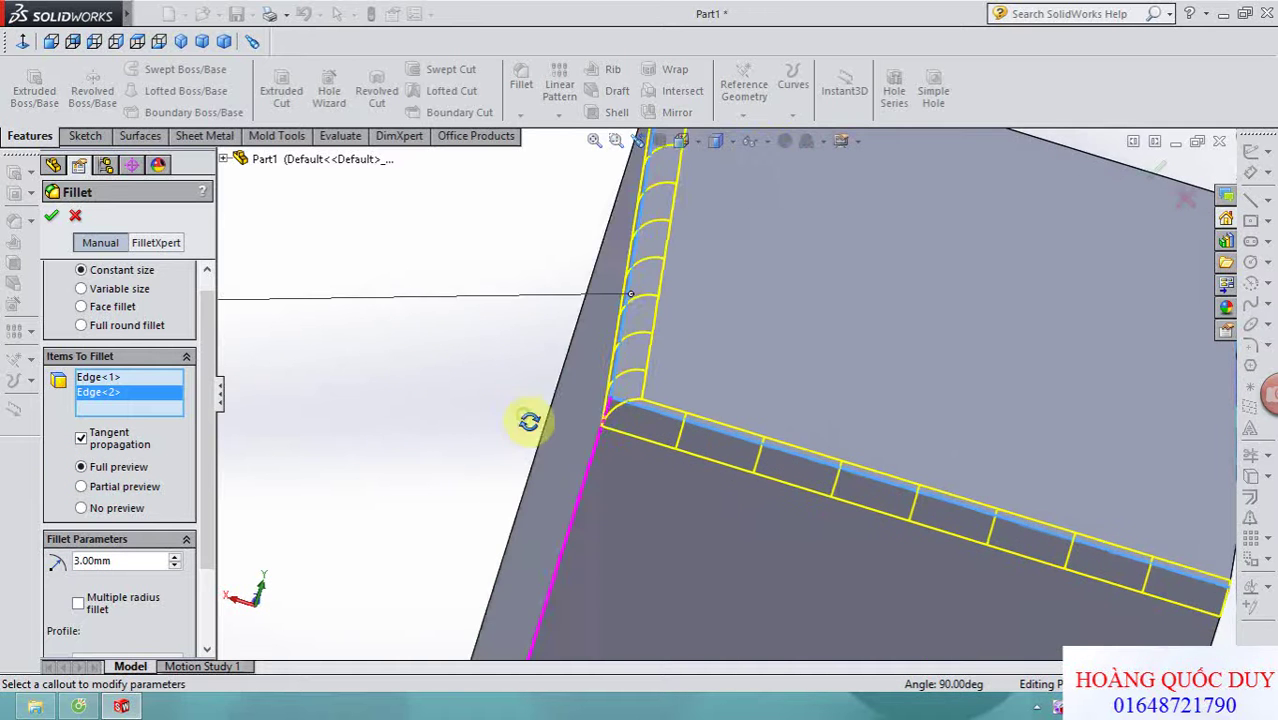
scroll(716, 405, "down", 2)
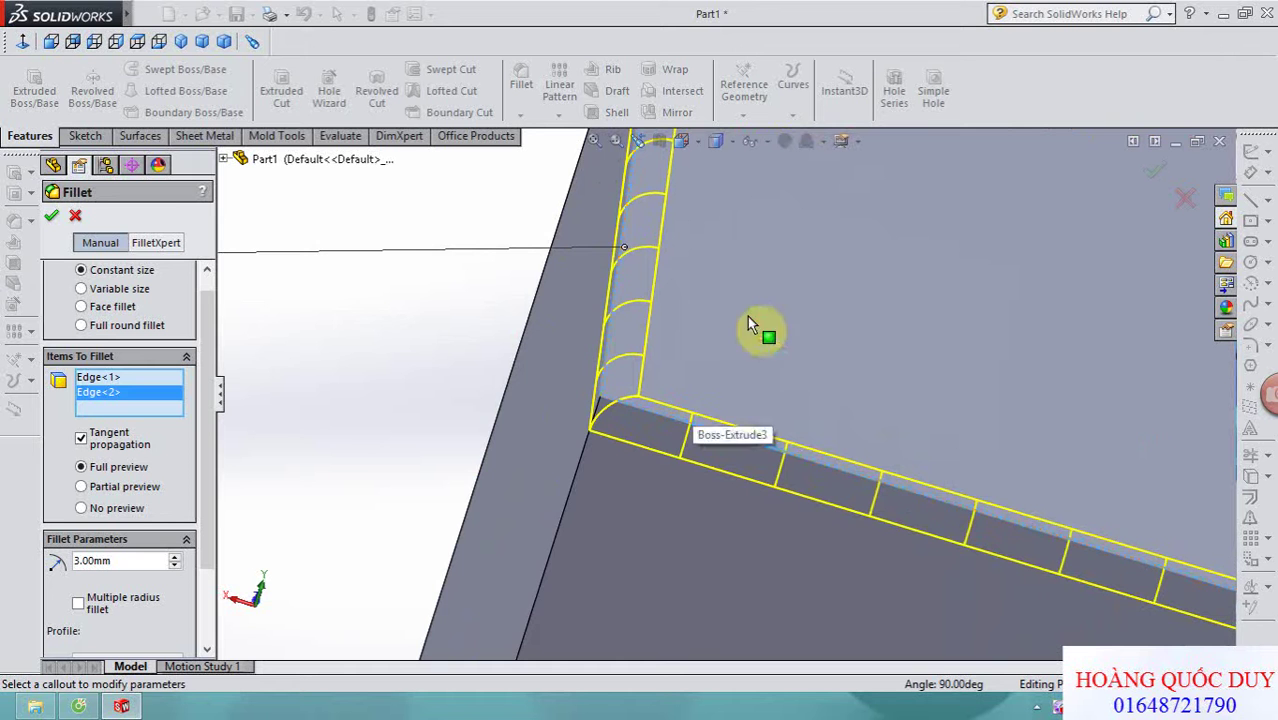
- Switch the fillet preview to Partial, then None, then back to Full
left_click(83, 487)
middle_click_drag(371, 448, 452, 405)
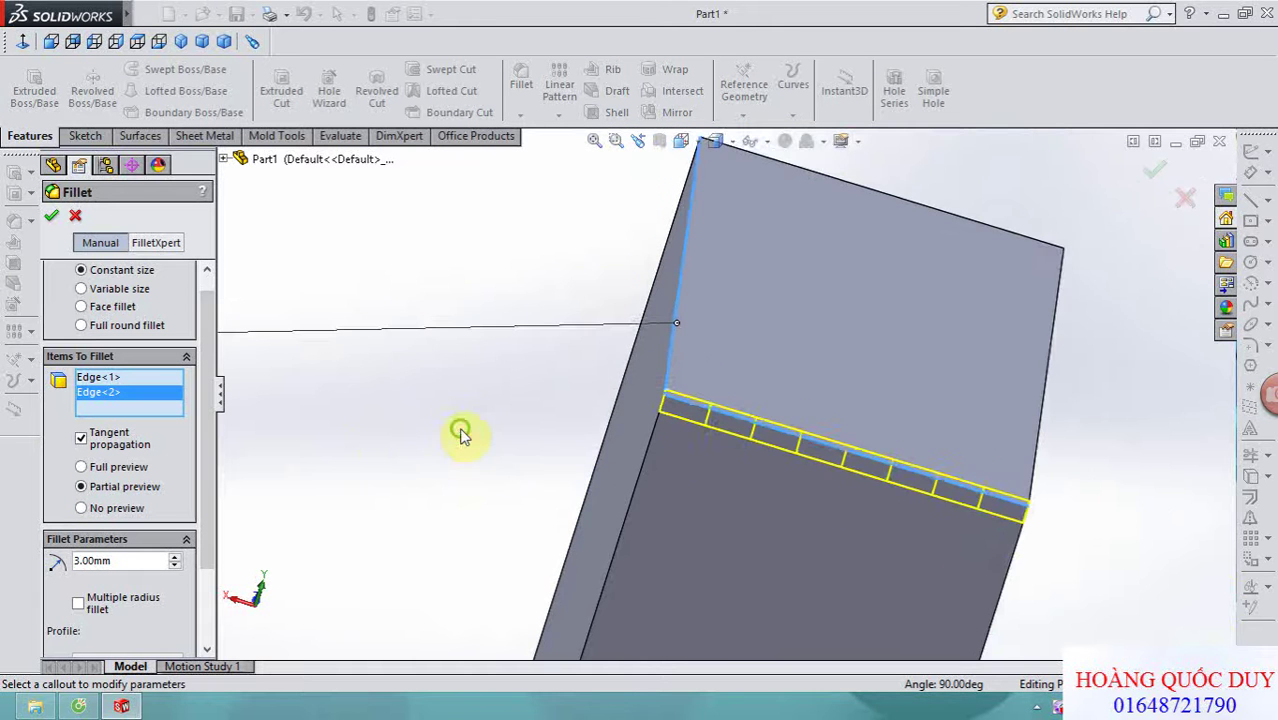
scroll(600, 310, "down", 2)
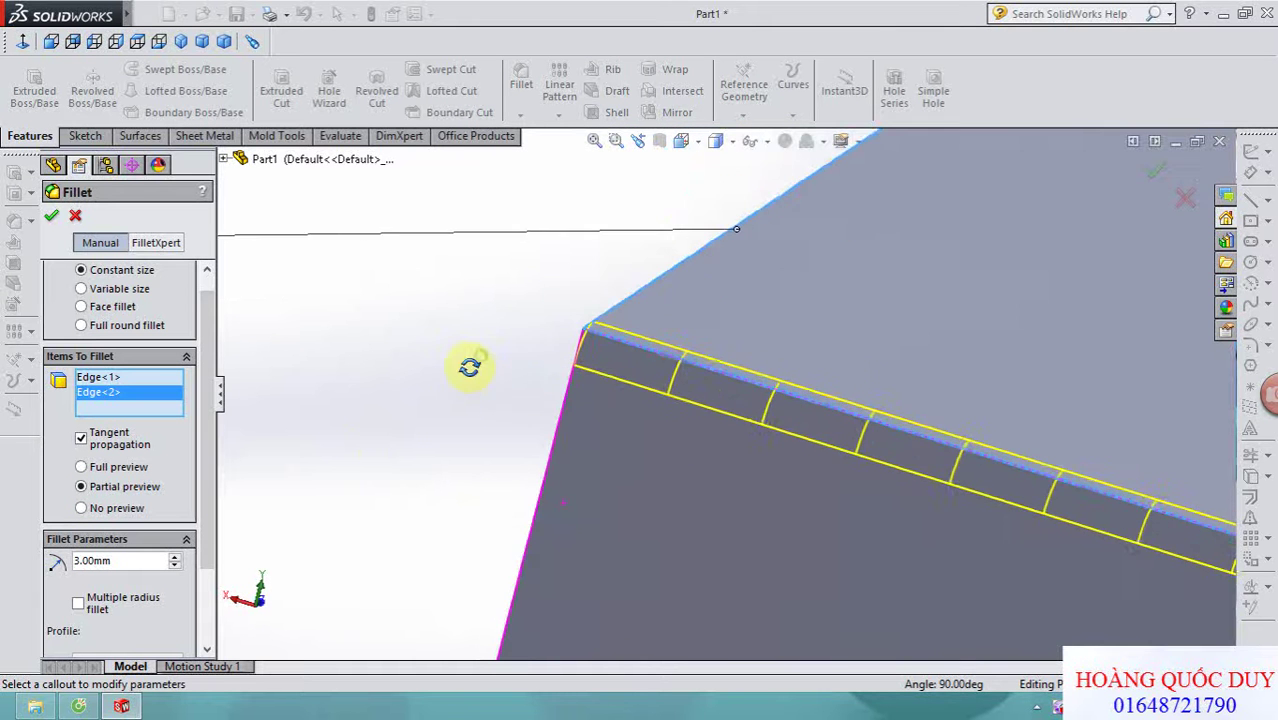
scroll(600, 330, "down", 2)
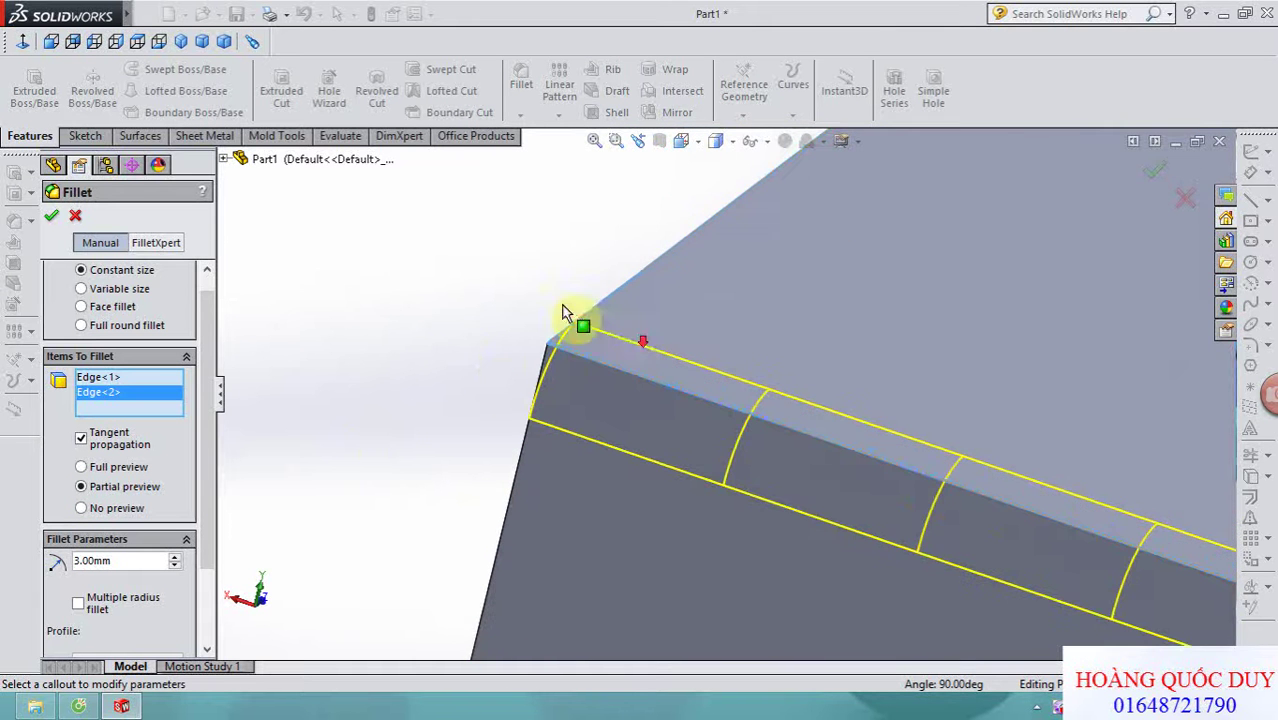
left_click(81, 508)
scroll(330, 425, "up", 2)
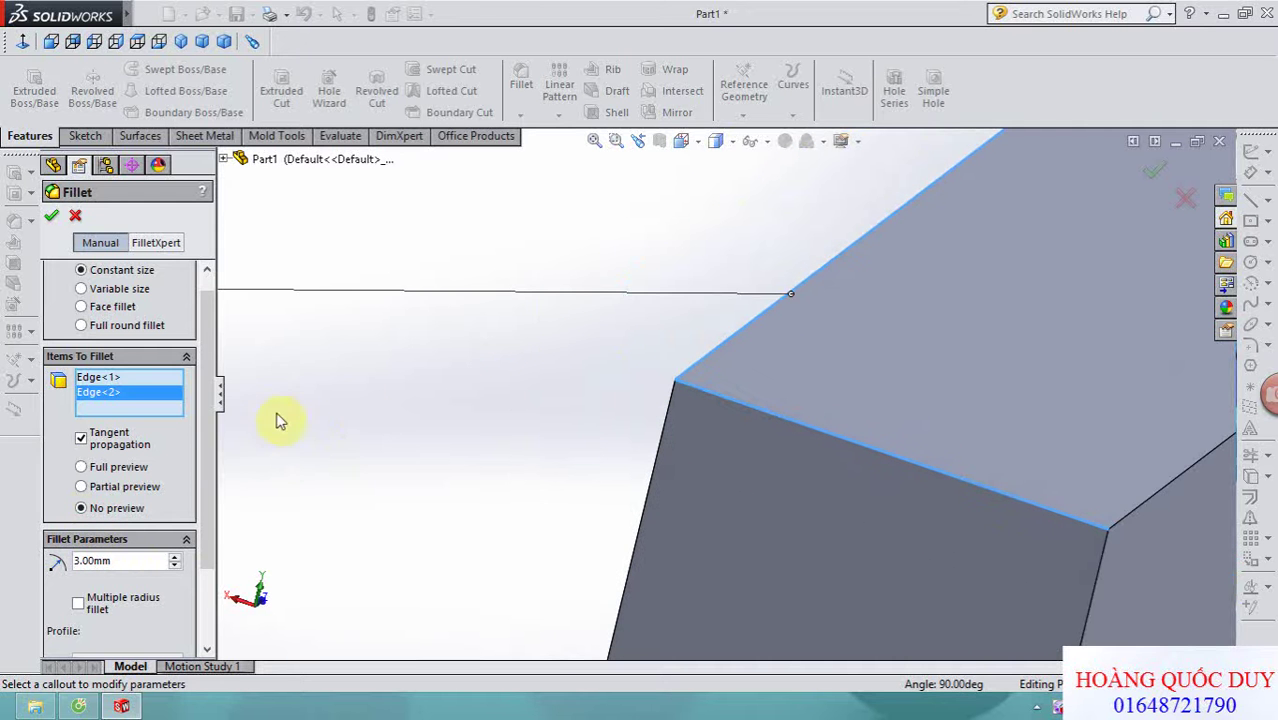
left_click(81, 467)
scroll(340, 437, "up", 2)
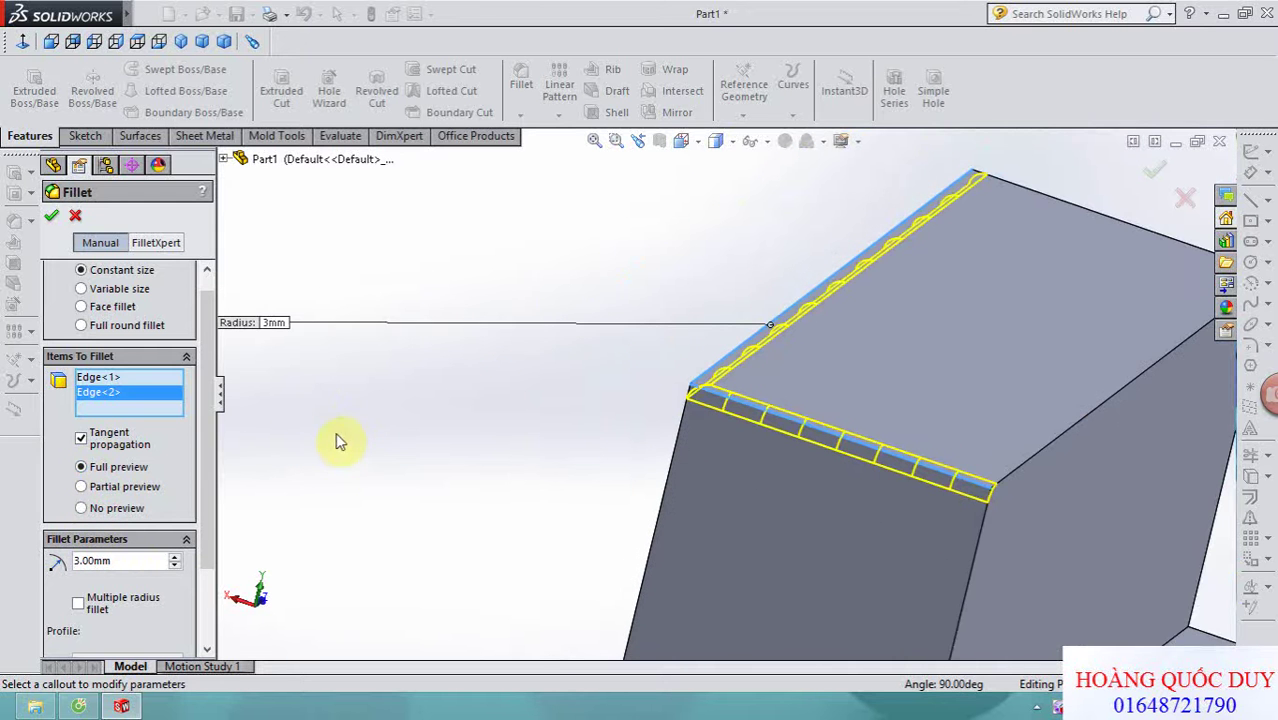
scroll(340, 437, "down", 2)
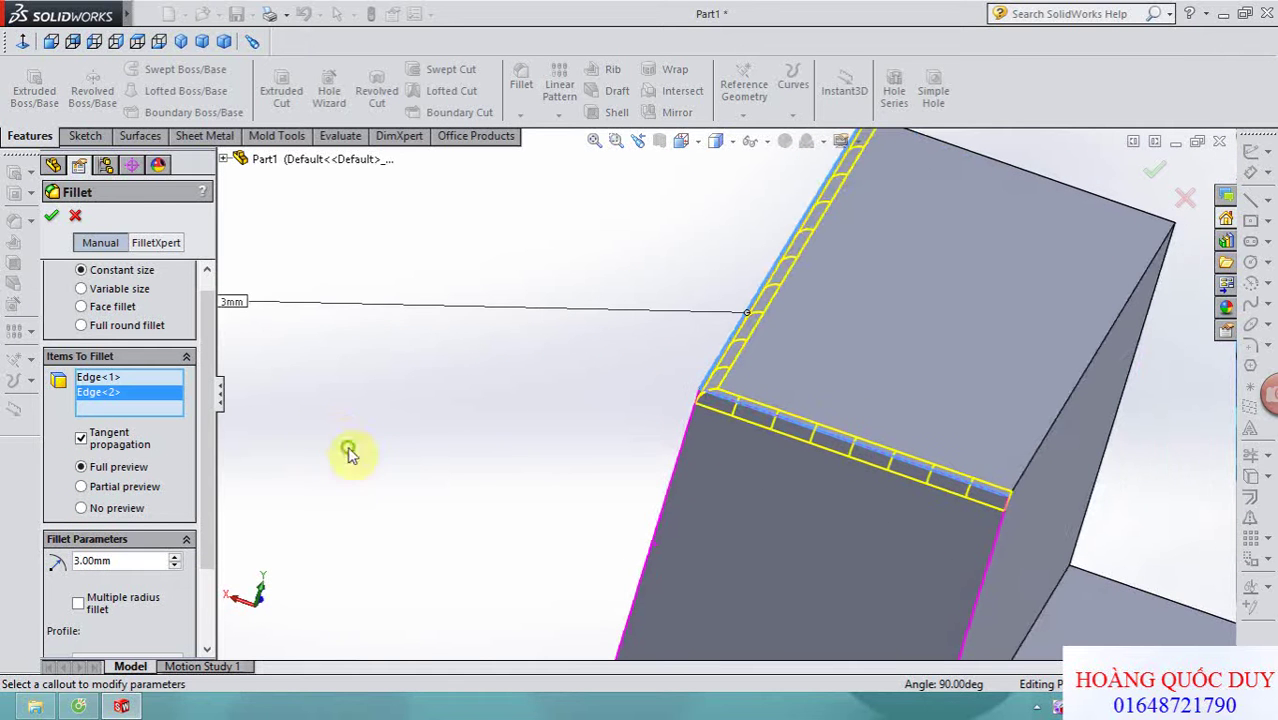
- Turn on Multiple radius fillet so each edge can have its own radius
double_click(125, 561)
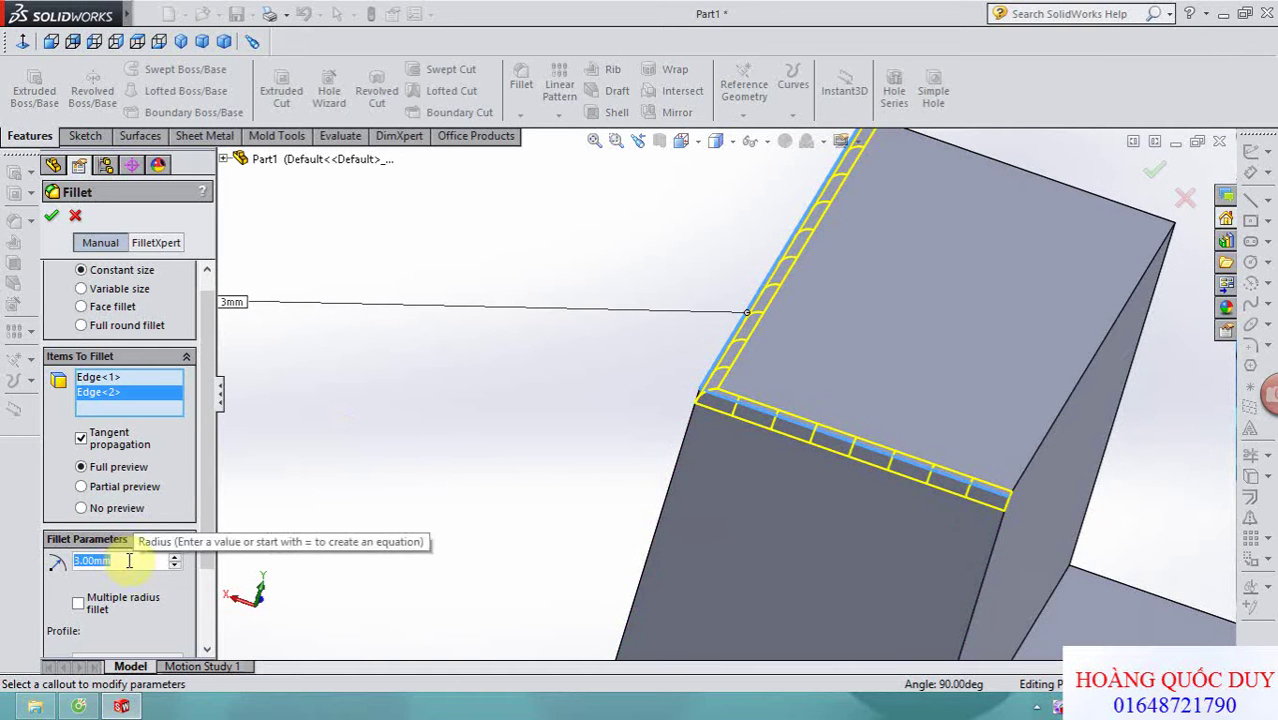
middle_click_drag(465, 434, 490, 428)
left_click_drag(205, 508, 205, 588)
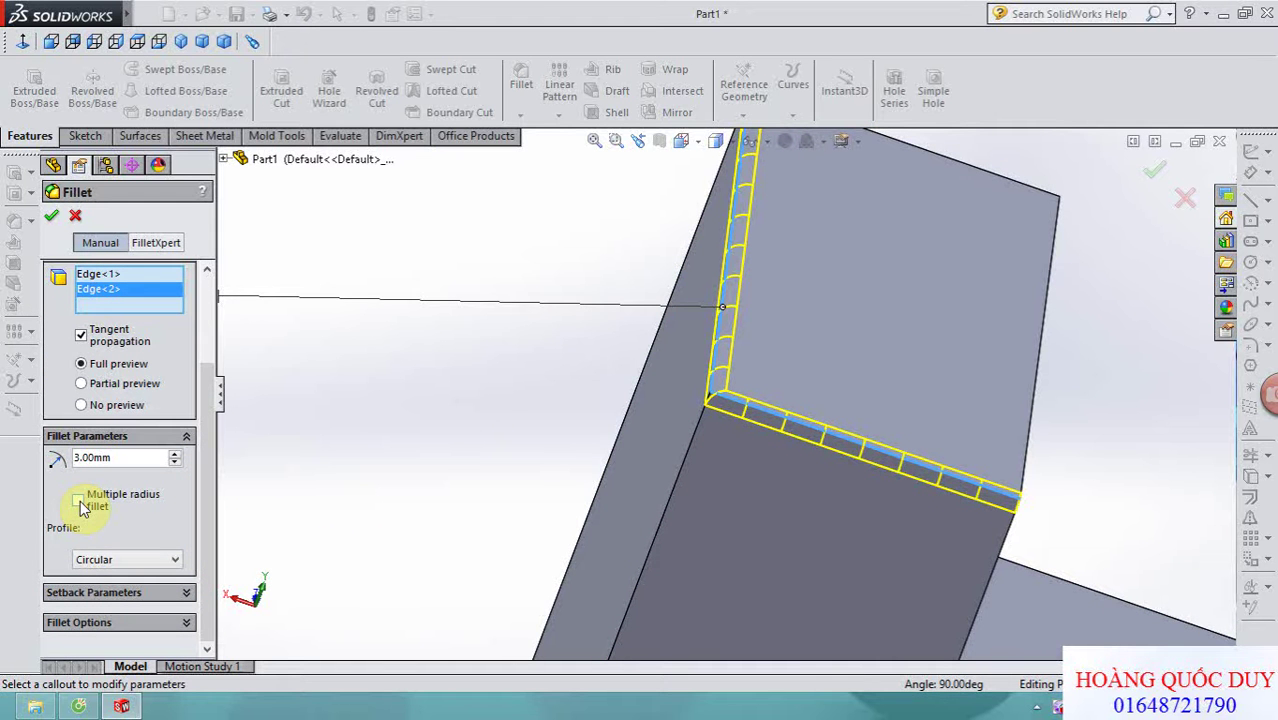
left_click(80, 502)
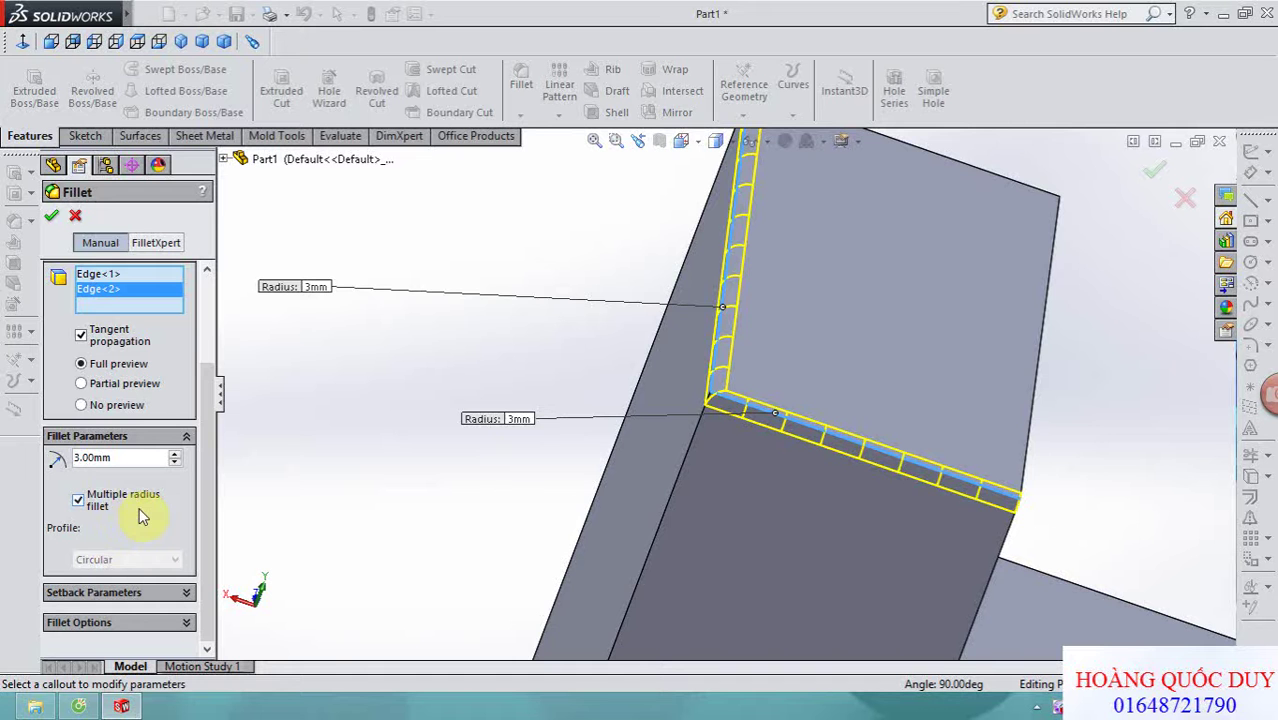
- Set one upright edge's radius callout to 7 mm, leaving the other at 3 mm
middle_click_drag(214, 513, 242, 499)
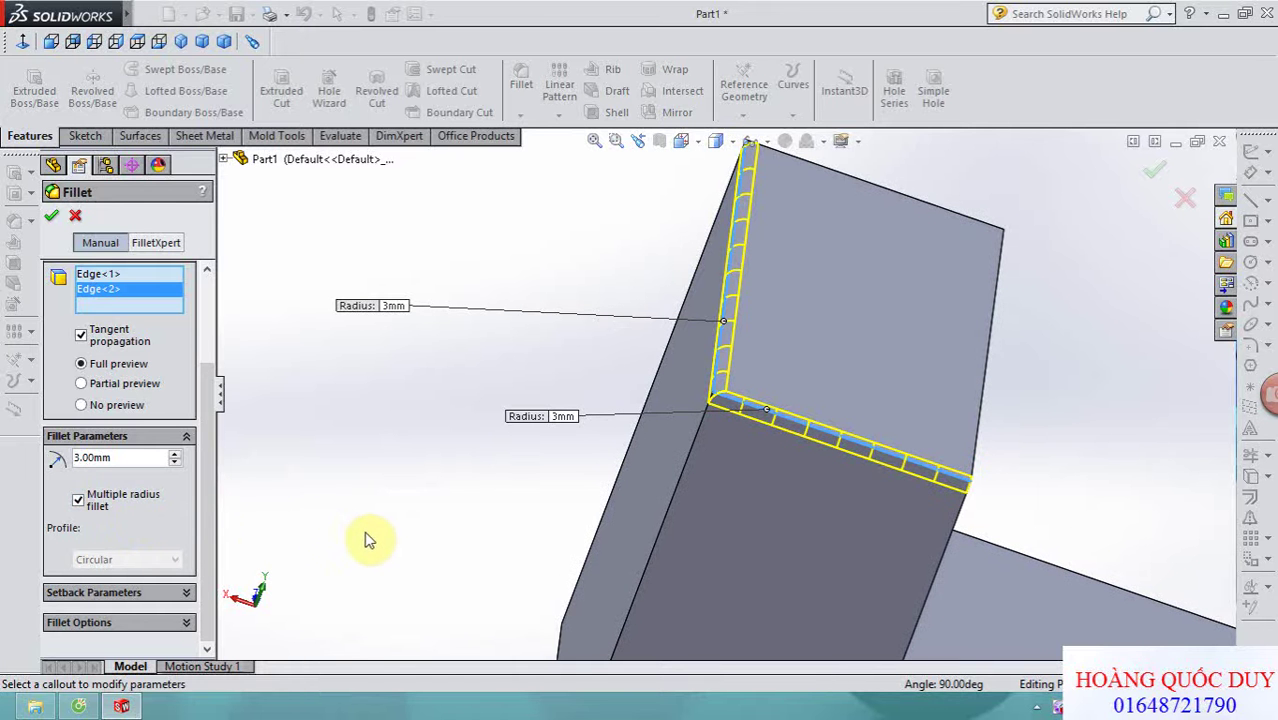
mouse_move(462, 525)
middle_mouse_down()
mouse_move(450, 496)
mouse_move(513, 285)
middle_mouse_up()
scroll(505, 300, "down", 2)
scroll(498, 325, "up", 2)
scroll(490, 318, "down", 1)
left_click(396, 292)
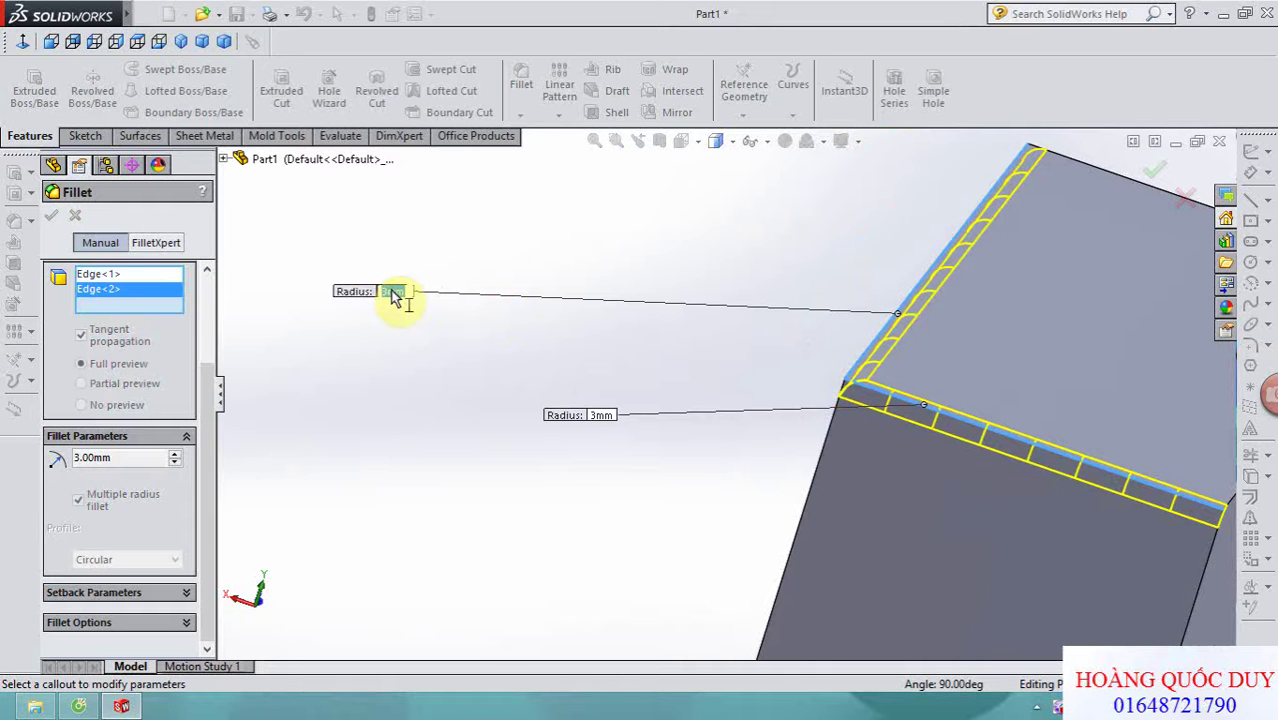
type("7")
left_click(396, 291)
middle_click_drag(815, 428, 876, 434)
- Create the multi-radius fillet with 7 mm and 3 mm edges
key("f")
left_click(1155, 172)
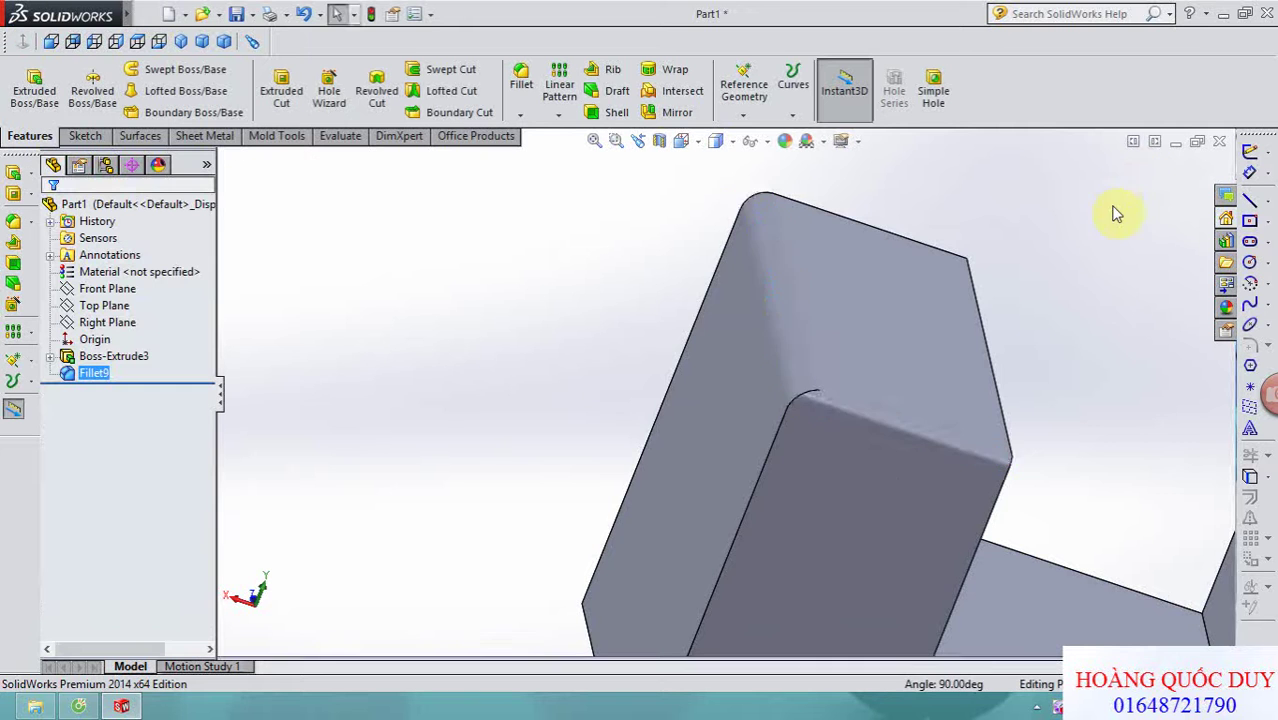
mouse_move(1112, 294)
middle_mouse_down()
mouse_move(1099, 245)
mouse_move(1107, 268)
middle_mouse_up()
scroll(713, 400, "down", 2)
- Begin another fillet with the view turned to a sharp box corner
mouse_move(628, 400)
middle_mouse_down()
mouse_move(619, 391)
mouse_move(745, 358)
middle_mouse_up()
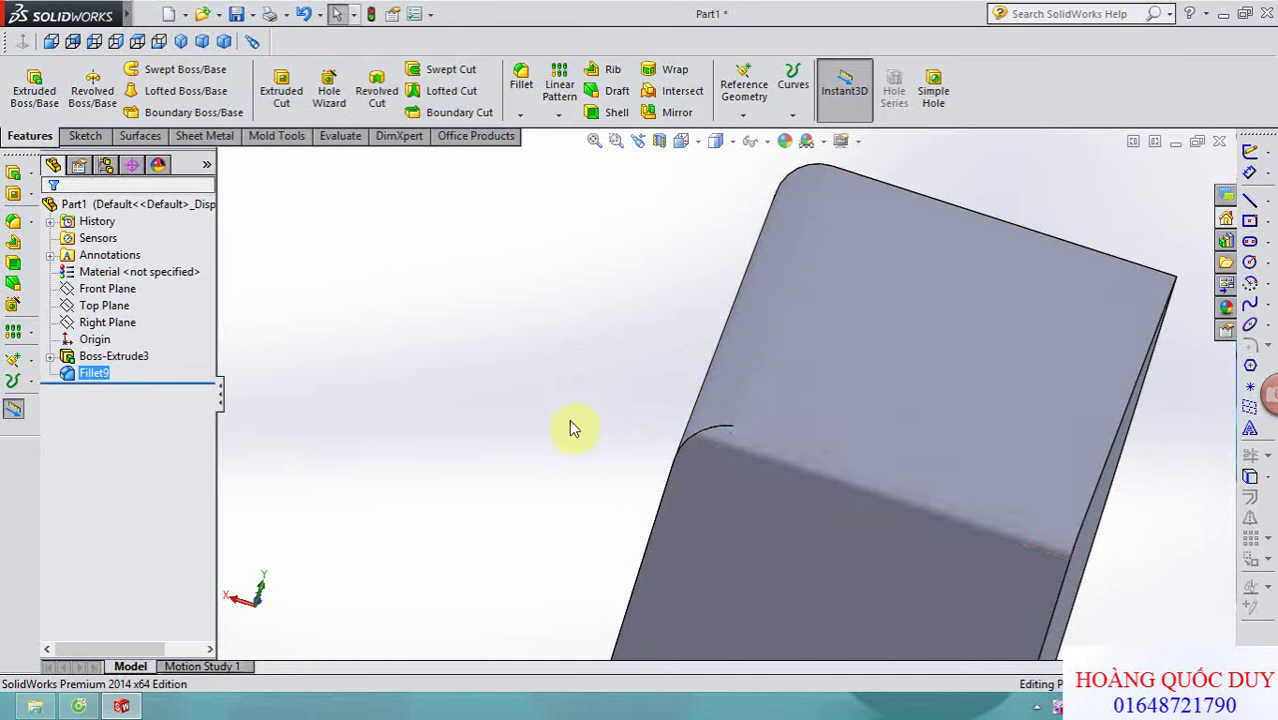
middle_click_drag(579, 322, 540, 120)
left_click(521, 84)
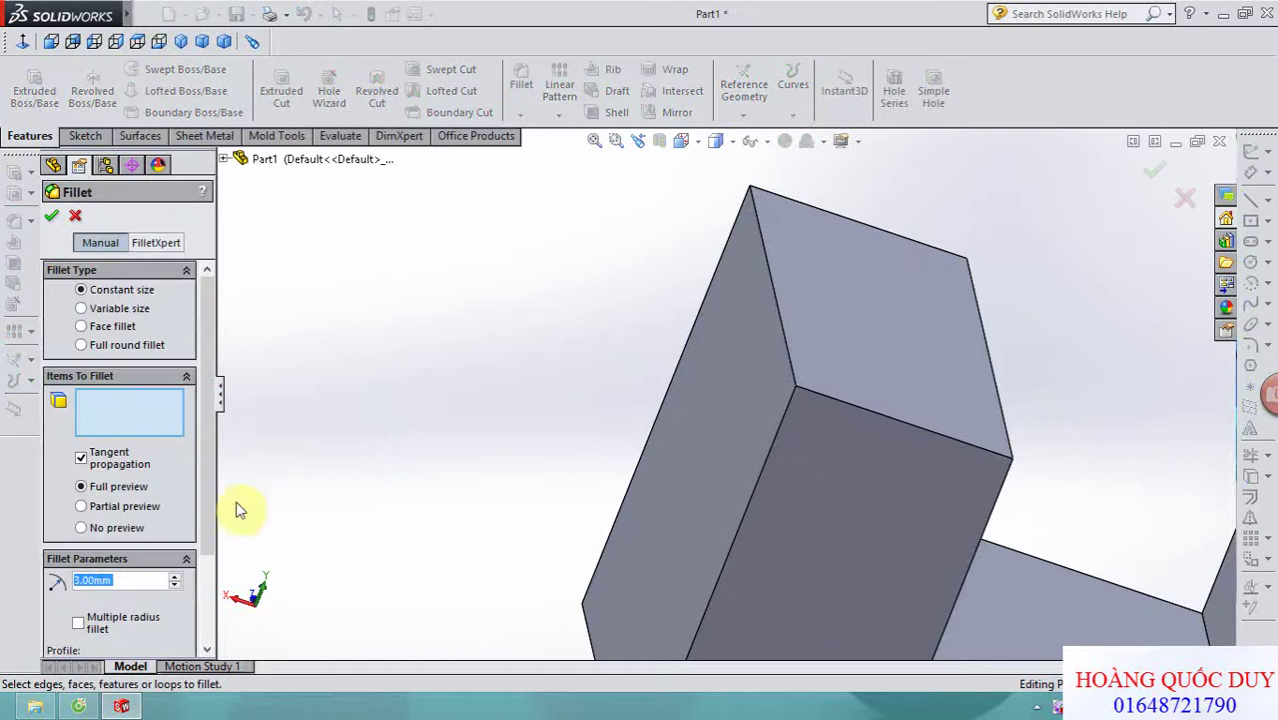
scroll(204, 505, "down", 2)
scroll(201, 522, "down", 1)
scroll(196, 567, "down", 1)
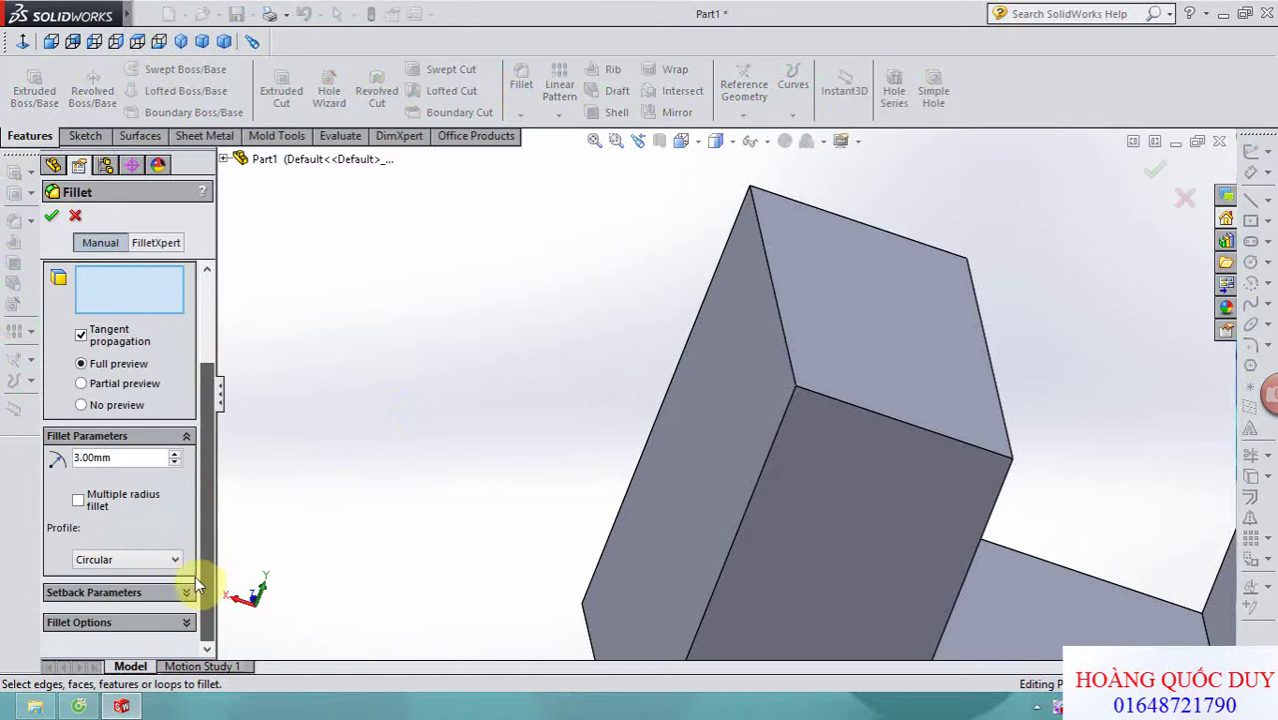
- Expand the fillet's setback parameters and inspect the setback distance value
left_click(136, 593)
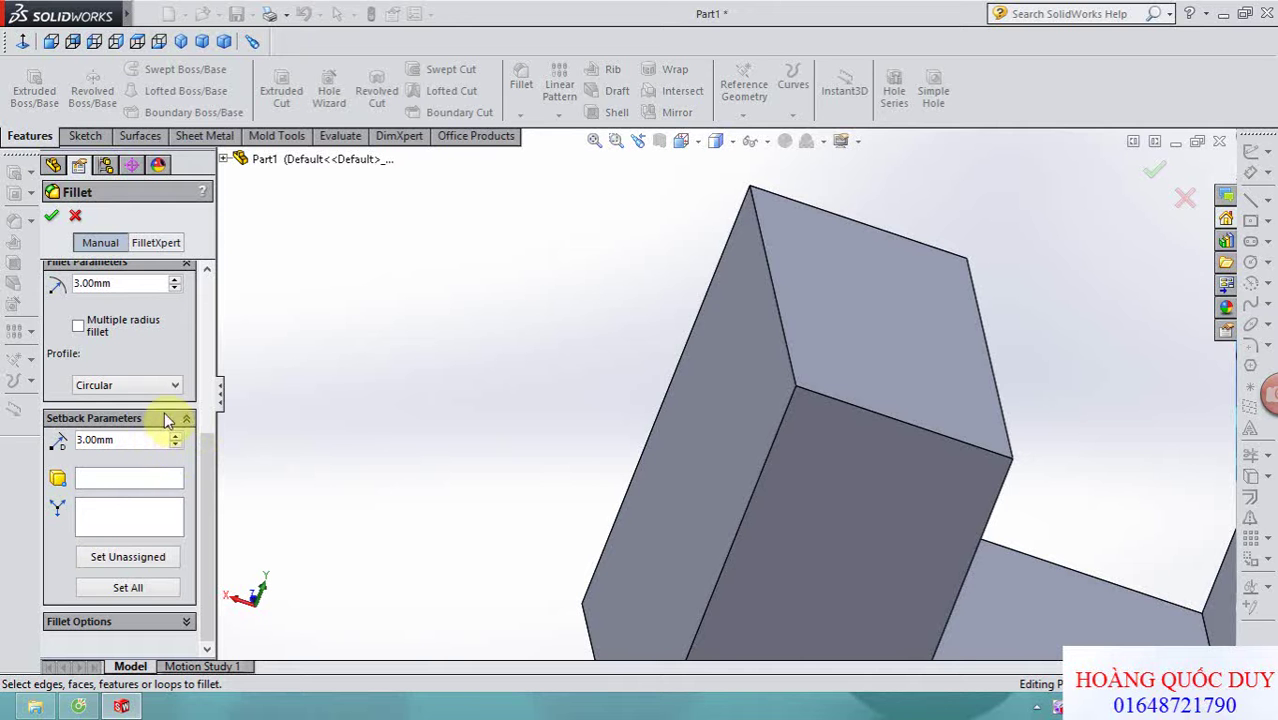
double_click(142, 441)
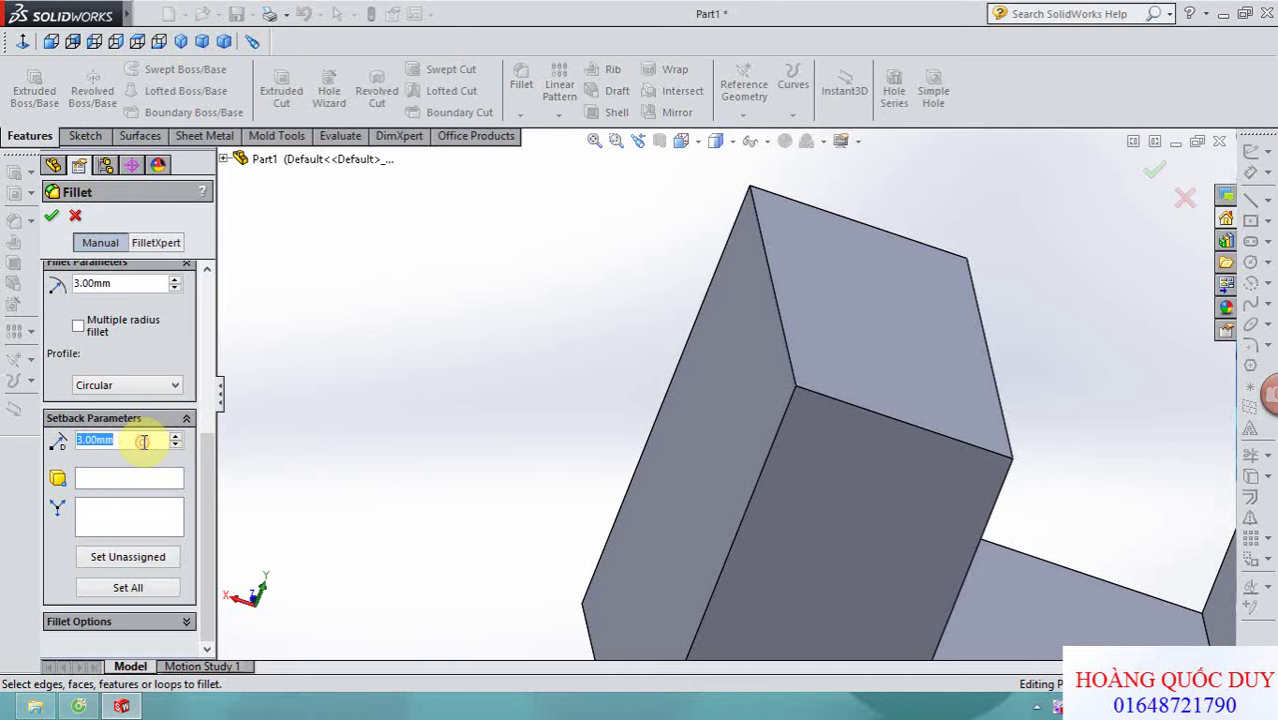
left_click(139, 441)
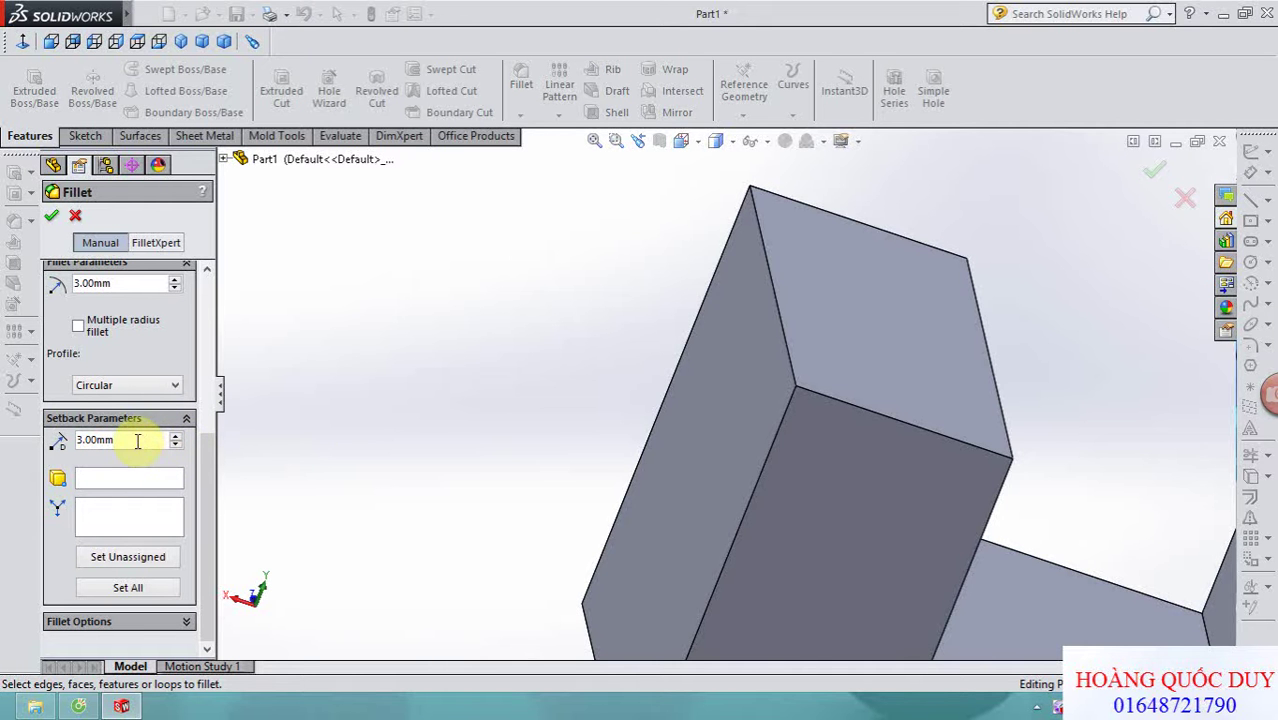
- Select the side edge and the adjoining corner edge for the 3 mm fillet
middle_click_drag(370, 446, 785, 285)
scroll(521, 388, "down", 3)
middle_click_drag(362, 397, 536, 408)
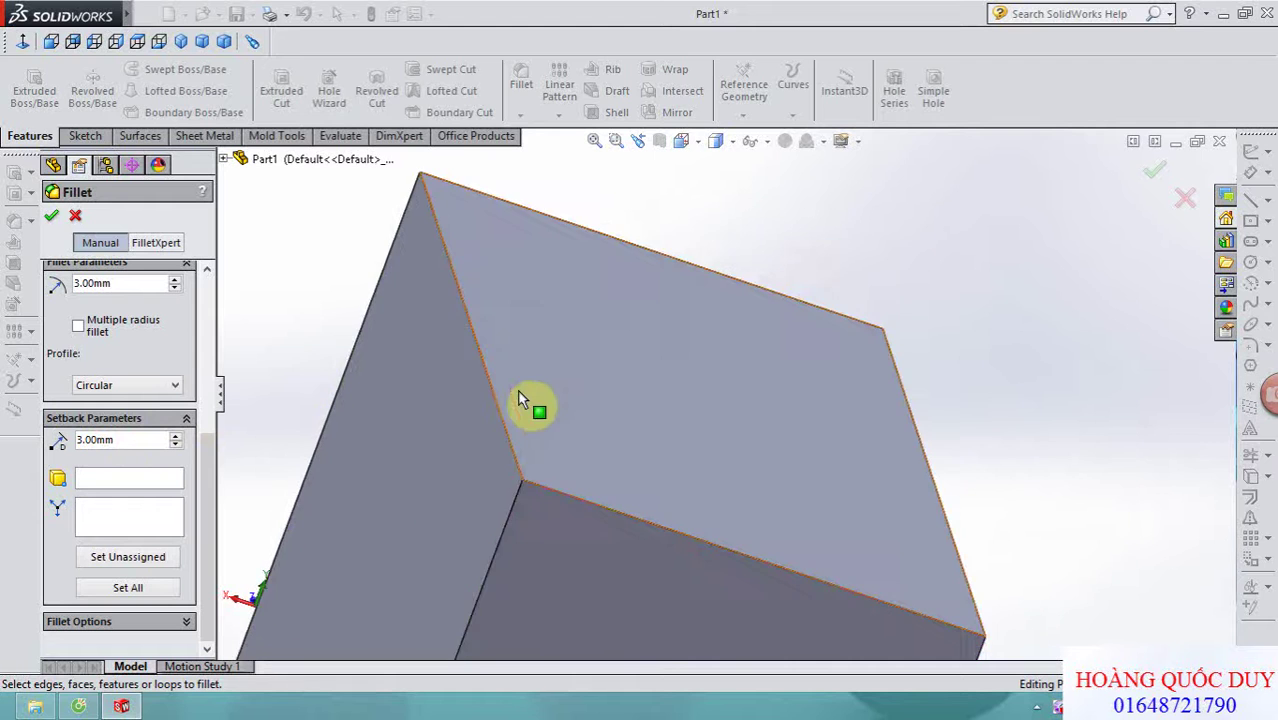
left_click(515, 462)
left_click(564, 491)
scroll(485, 408, "up", 3)
- Add the top edge to the 3 mm fillet and activate the Setback Vertices box
scroll(485, 397, "up", 2)
middle_click_drag(485, 397, 416, 433)
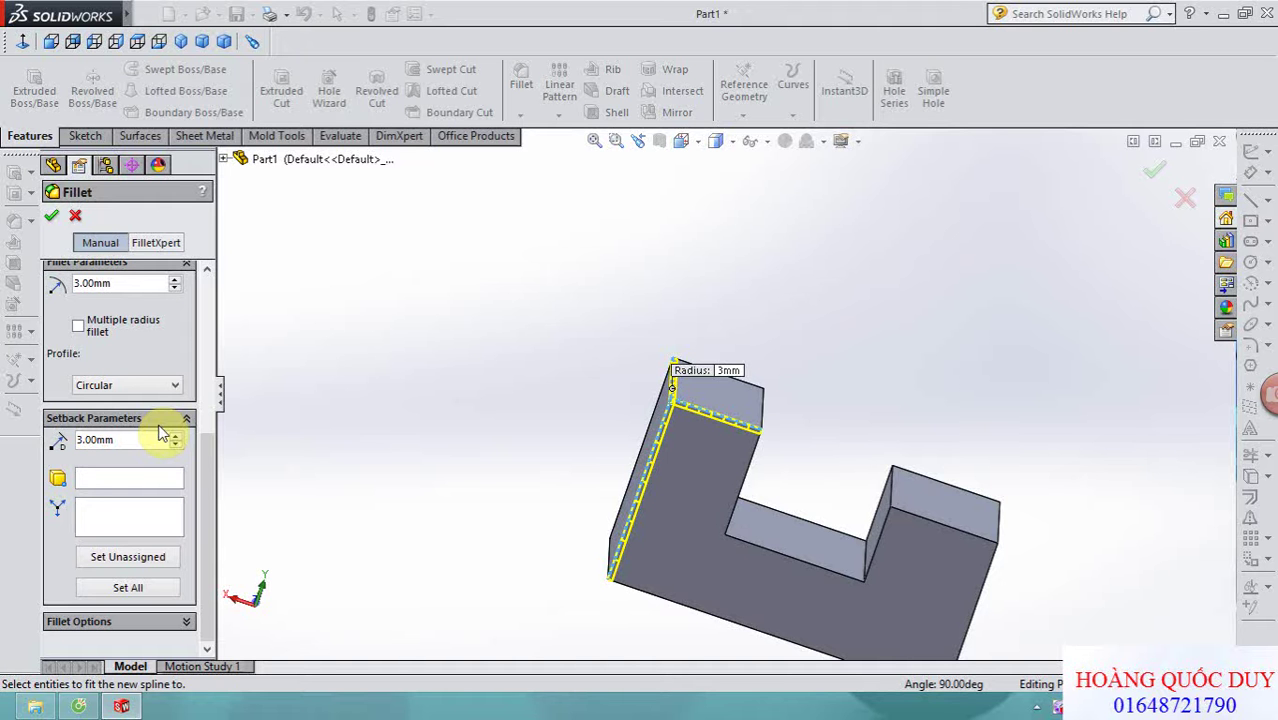
scroll(712, 381, "down", 1)
scroll(660, 392, "down", 1)
scroll(606, 400, "down", 1)
scroll(604, 405, "down", 1)
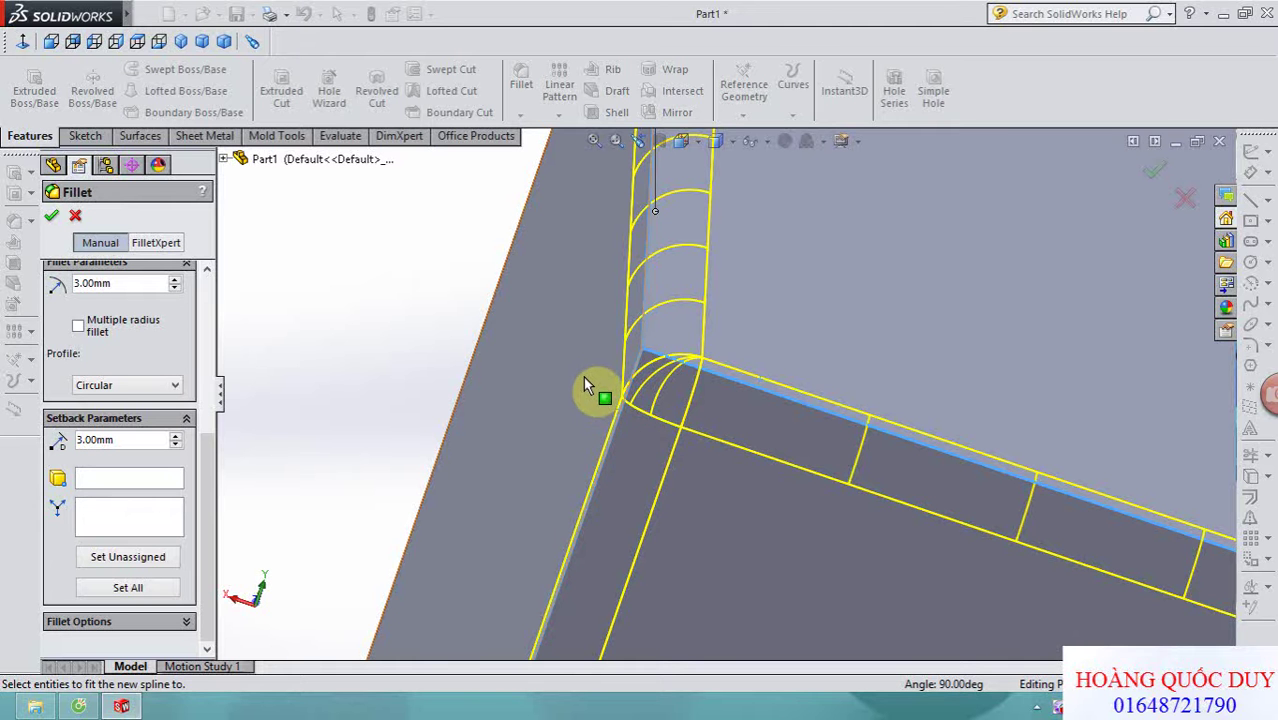
scroll(684, 371, "up", 2)
scroll(697, 368, "down", 3)
scroll(596, 392, "down", 1)
scroll(592, 380, "up", 3)
mouse_move(580, 380)
middle_mouse_down()
mouse_move(548, 331)
mouse_move(548, 343)
middle_mouse_up()
scroll(461, 282, "down", 2)
scroll(521, 333, "down", 1)
scroll(560, 328, "down", 1)
scroll(597, 345, "down", 1)
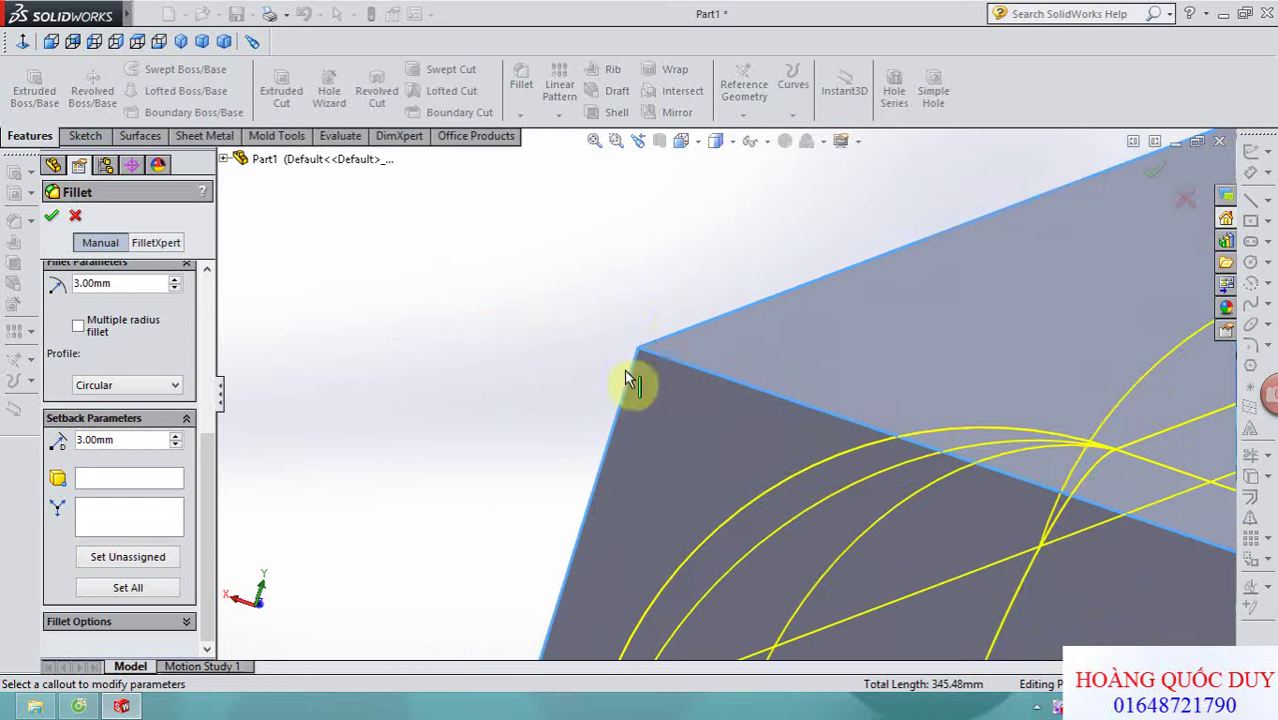
scroll(680, 343, "up", 1)
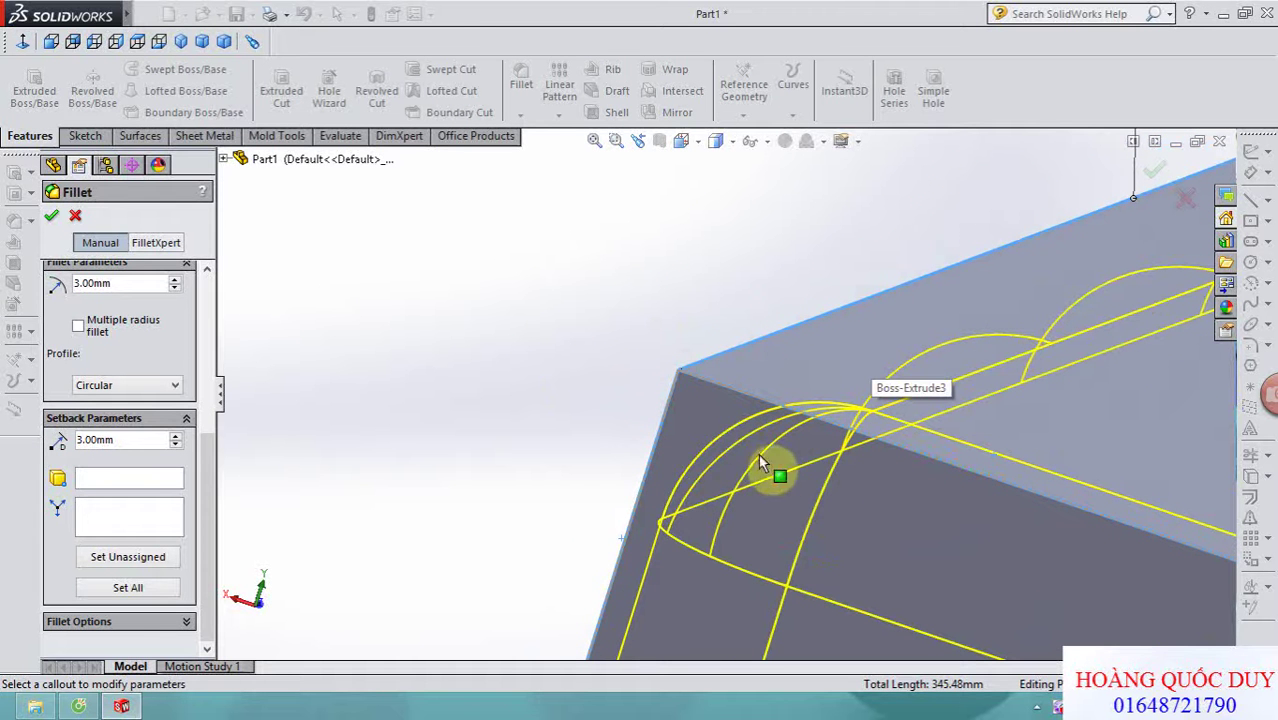
left_click(907, 522)
left_click(128, 484)
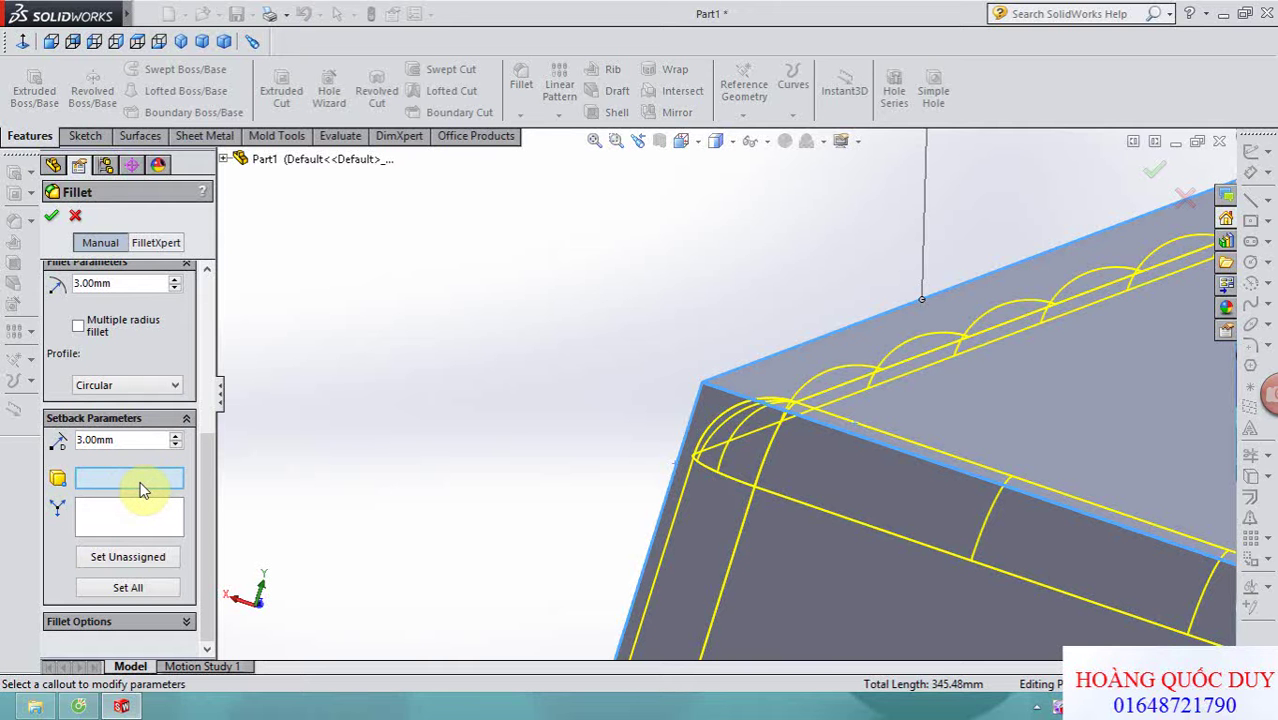
scroll(665, 394, "down", 3)
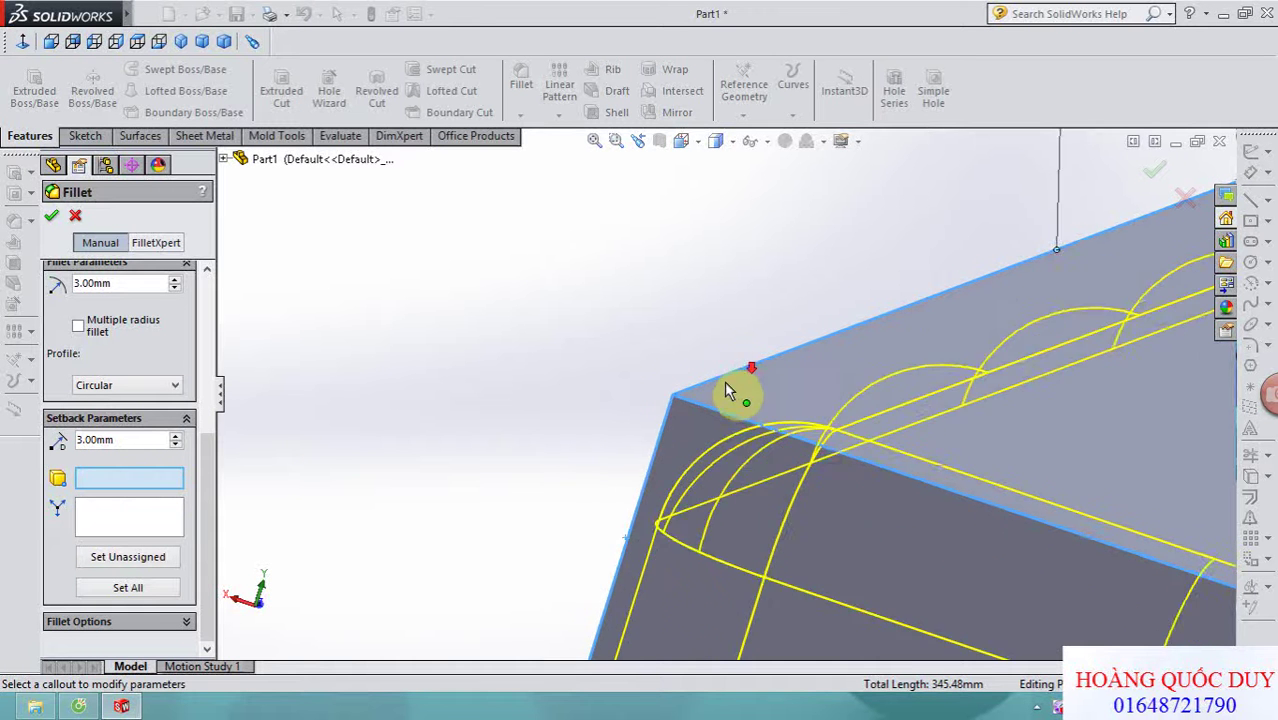
- Pick the block's corner as the setback vertex and select setback edge E1
left_click(658, 402)
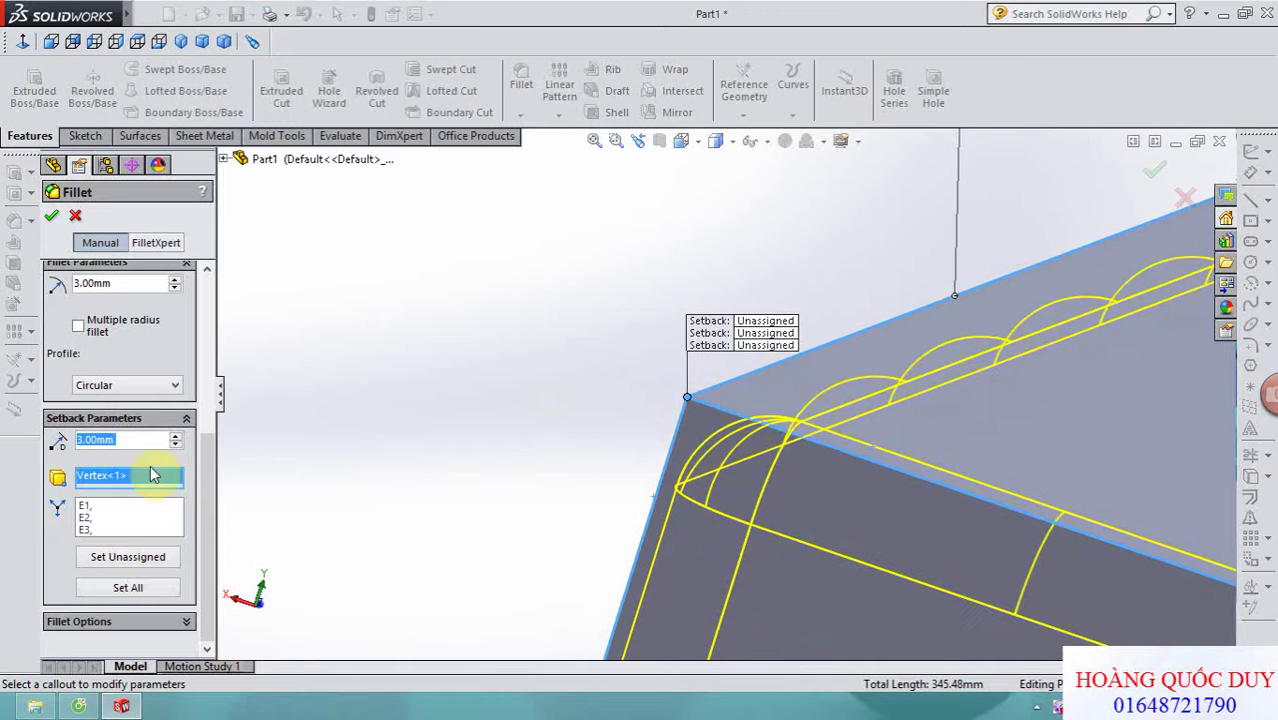
double_click(133, 441)
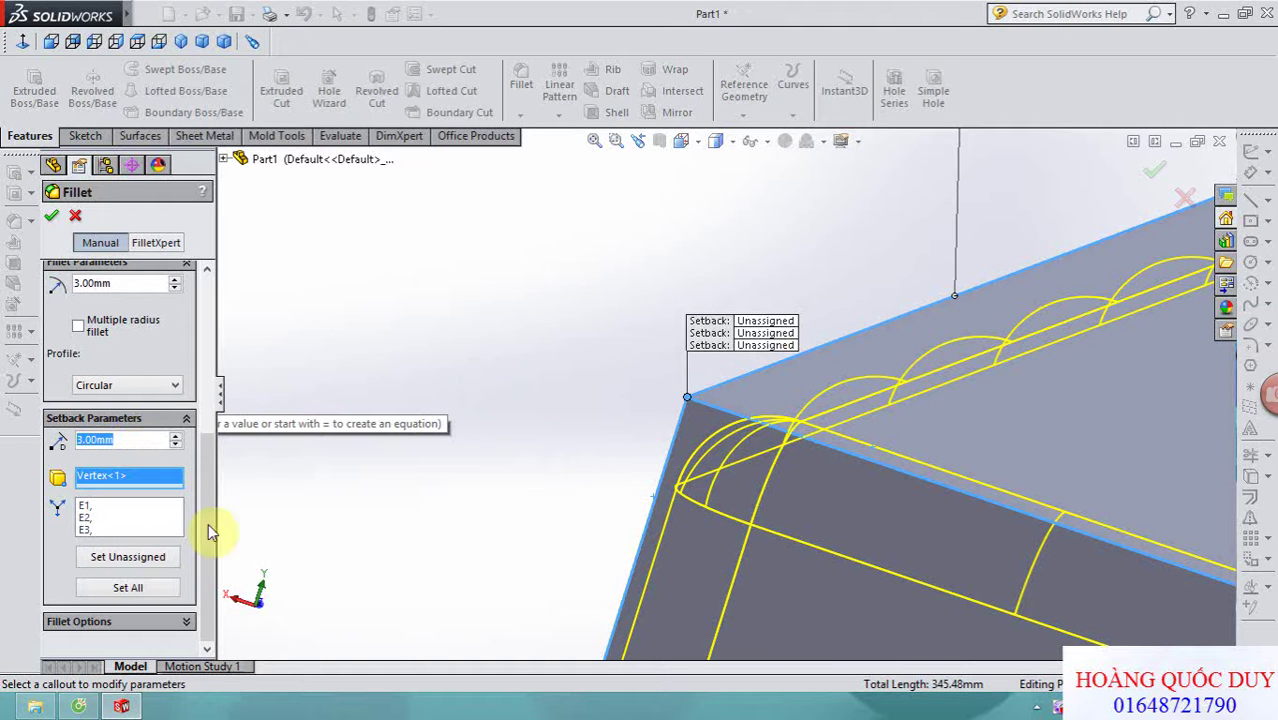
left_click(122, 513)
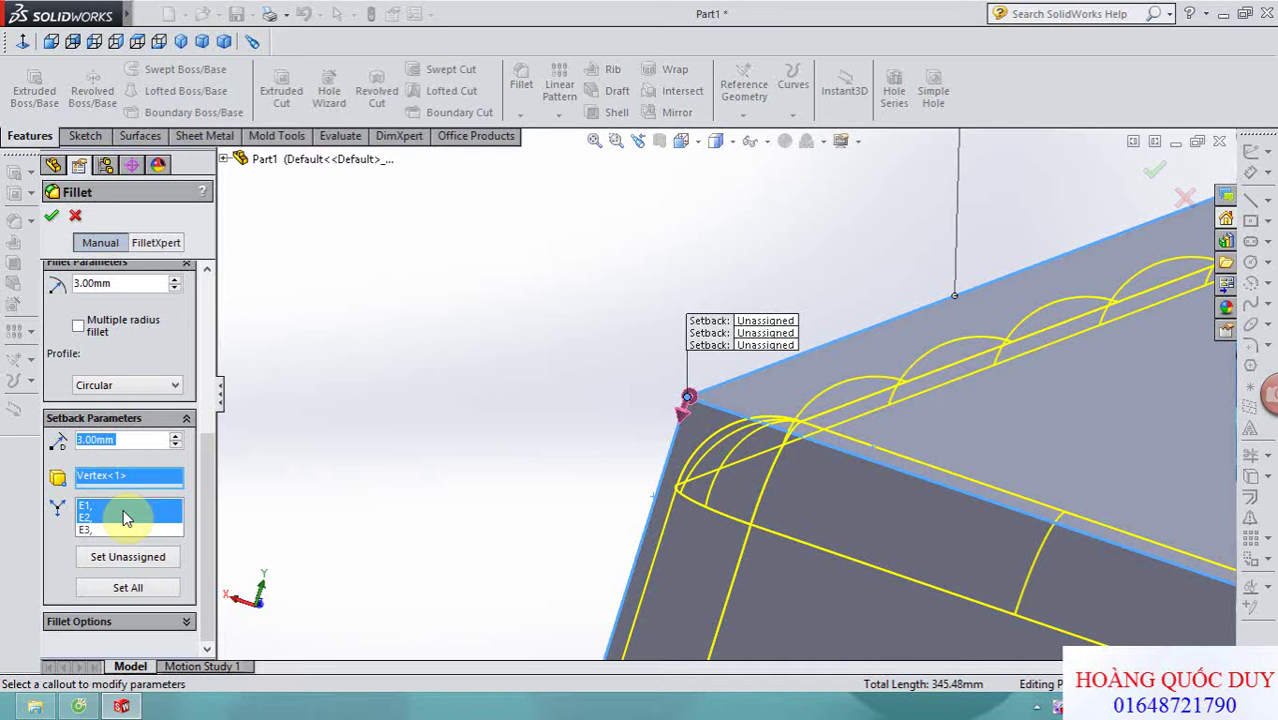
left_click(123, 509)
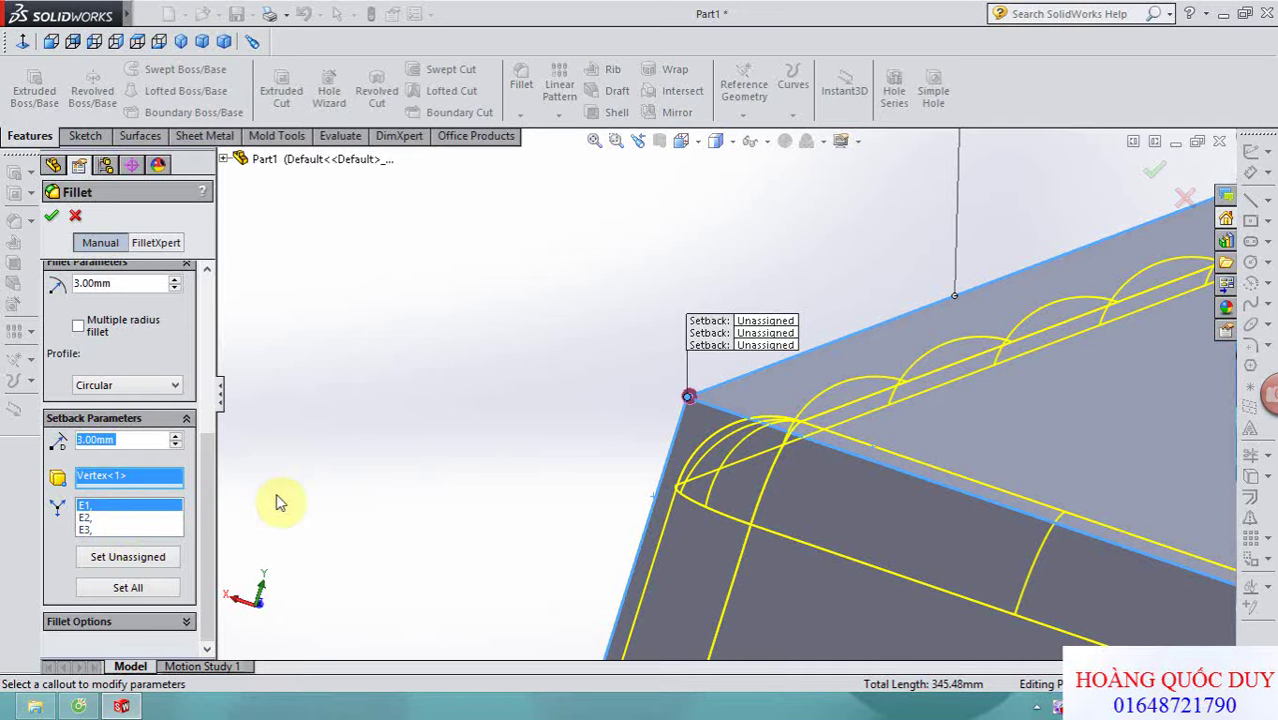
middle_click_drag(314, 479, 122, 527)
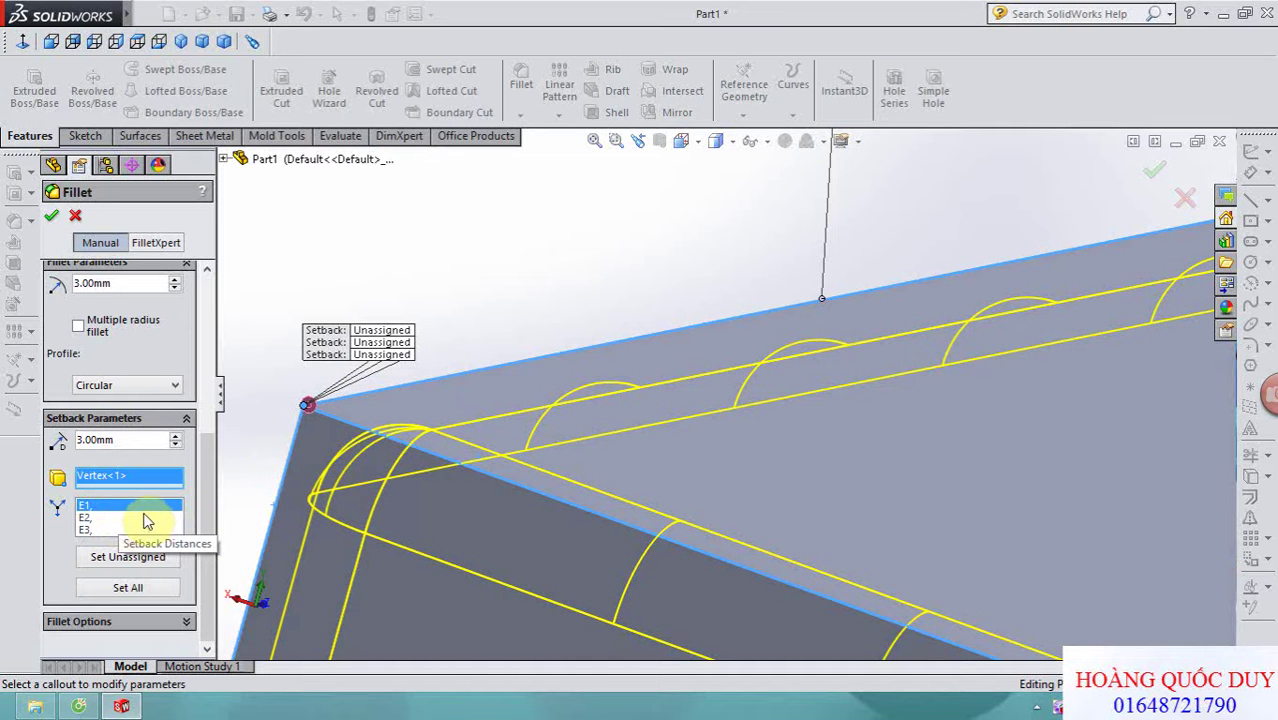
middle_click_drag(300, 472, 500, 410, "ctrl")
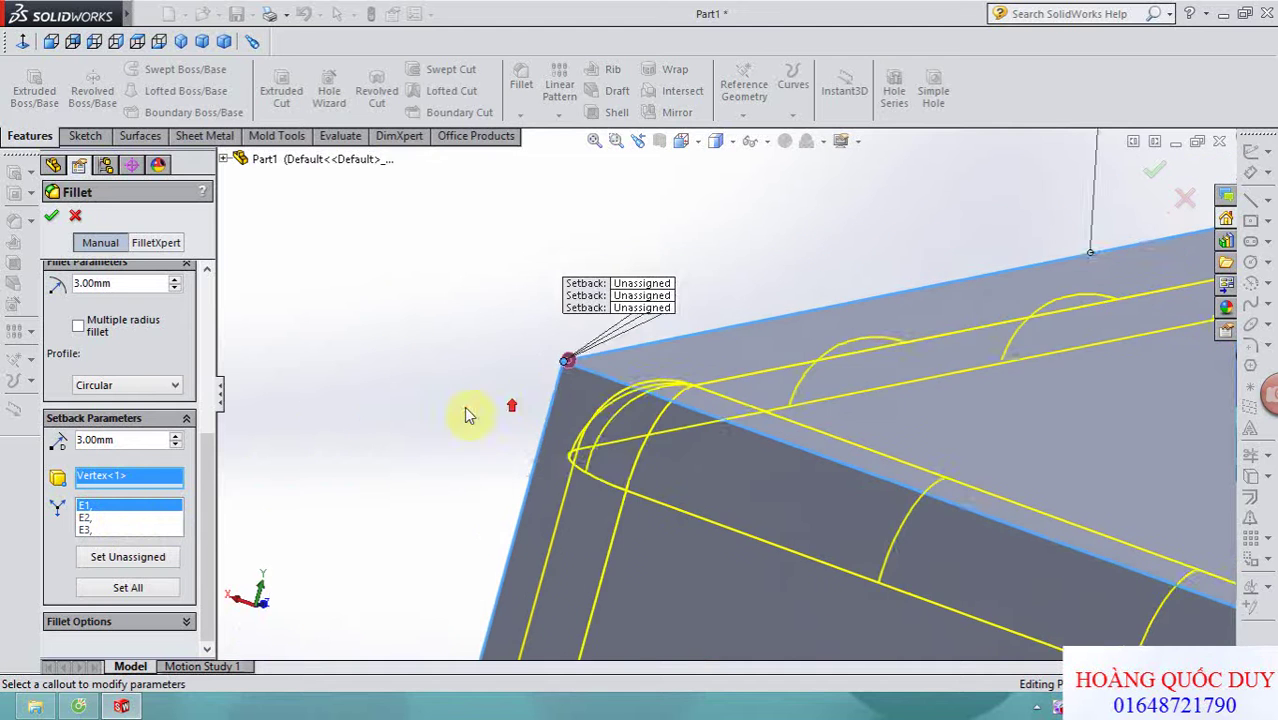
- Give unassigned setback edges 3 mm, set E1 to 7 mm, and create the fillet
left_click(145, 563)
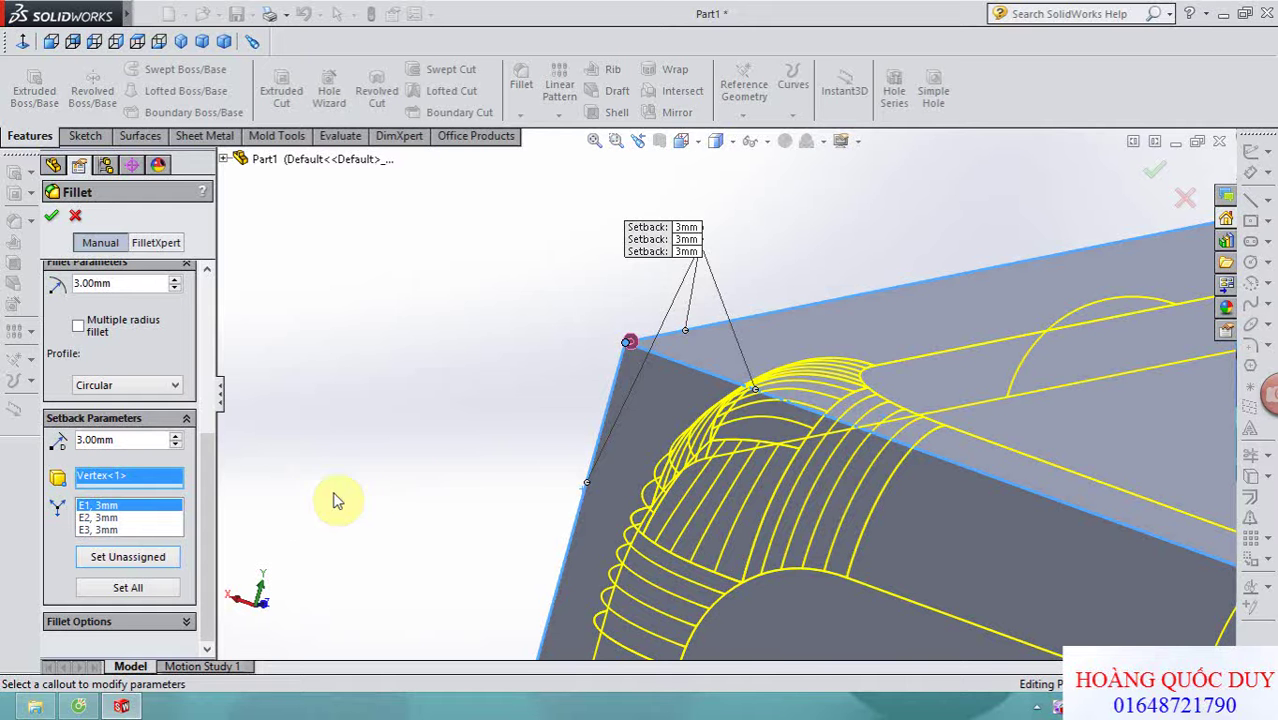
scroll(562, 399, "down", 2)
scroll(540, 390, "up", 2)
middle_click_drag(640, 312, 394, 447)
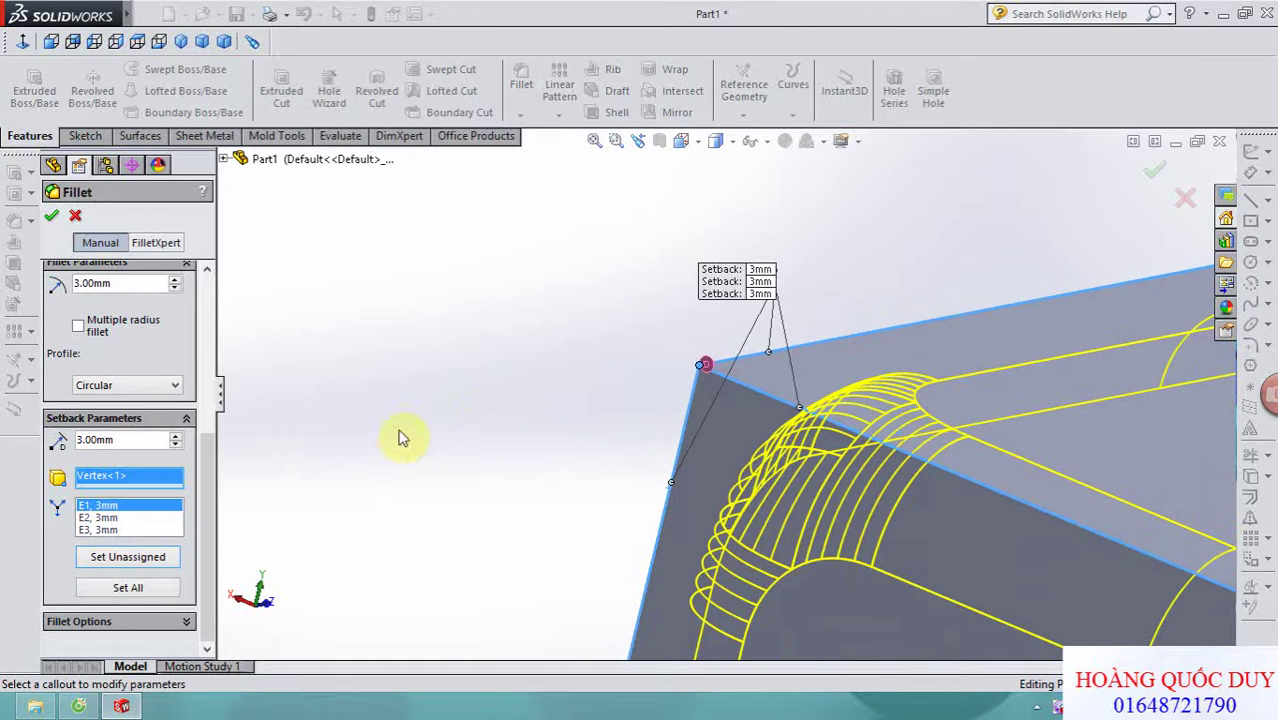
left_click(131, 506)
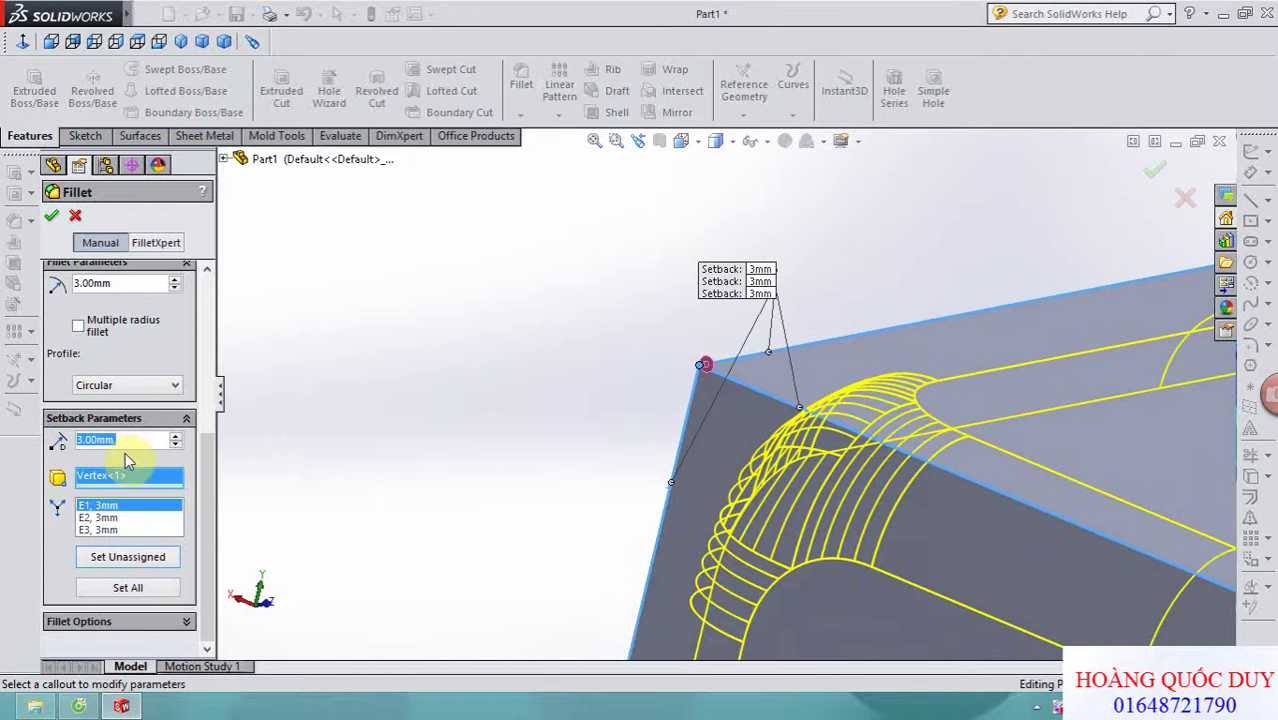
type("7")
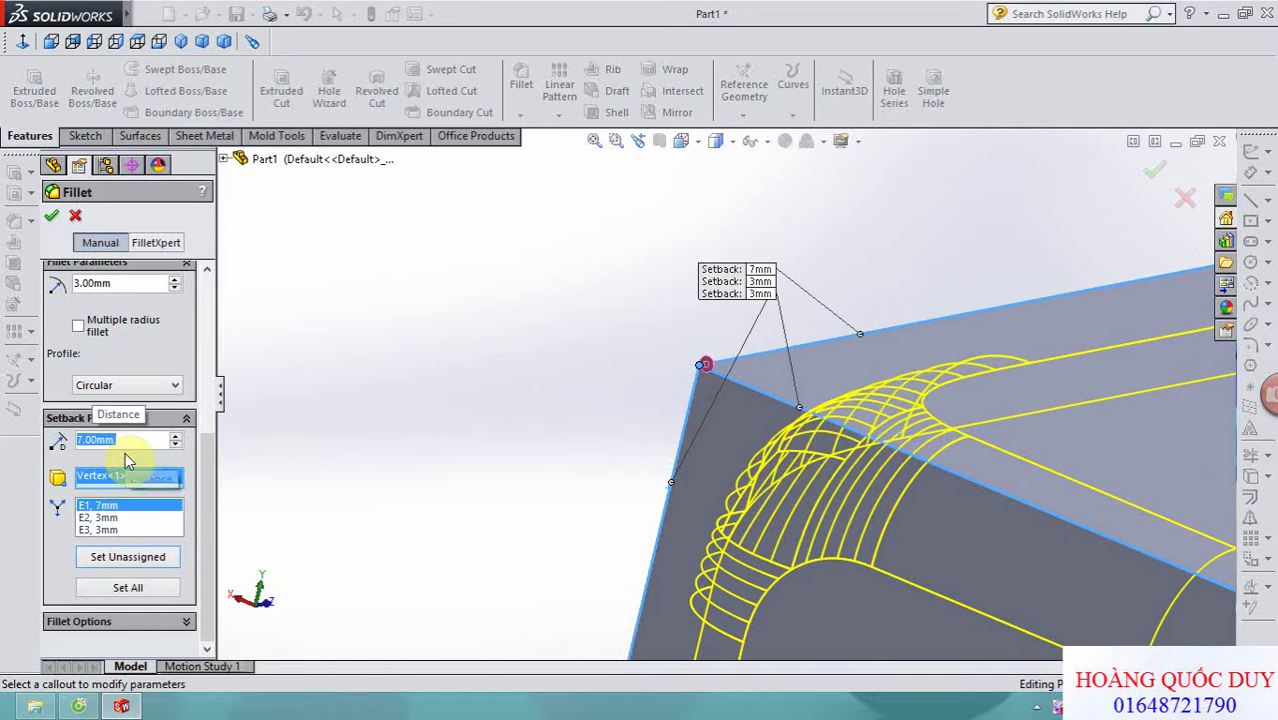
left_click(130, 518)
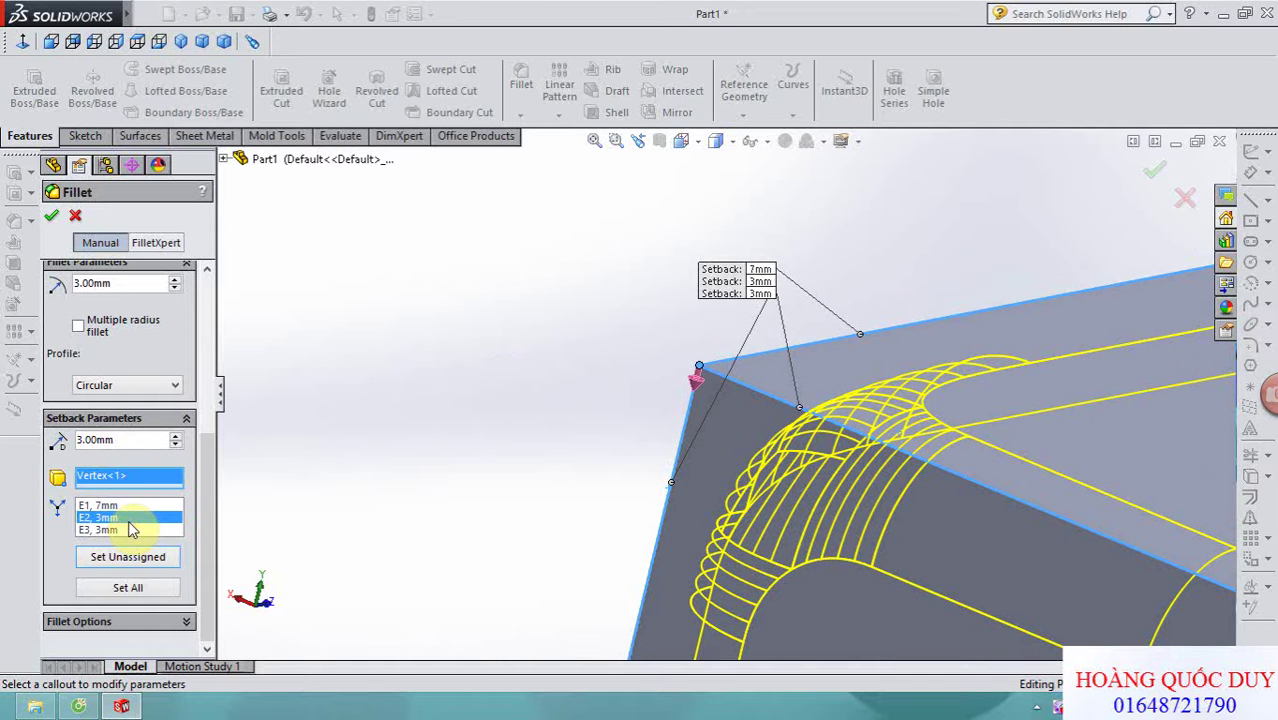
key("Return")
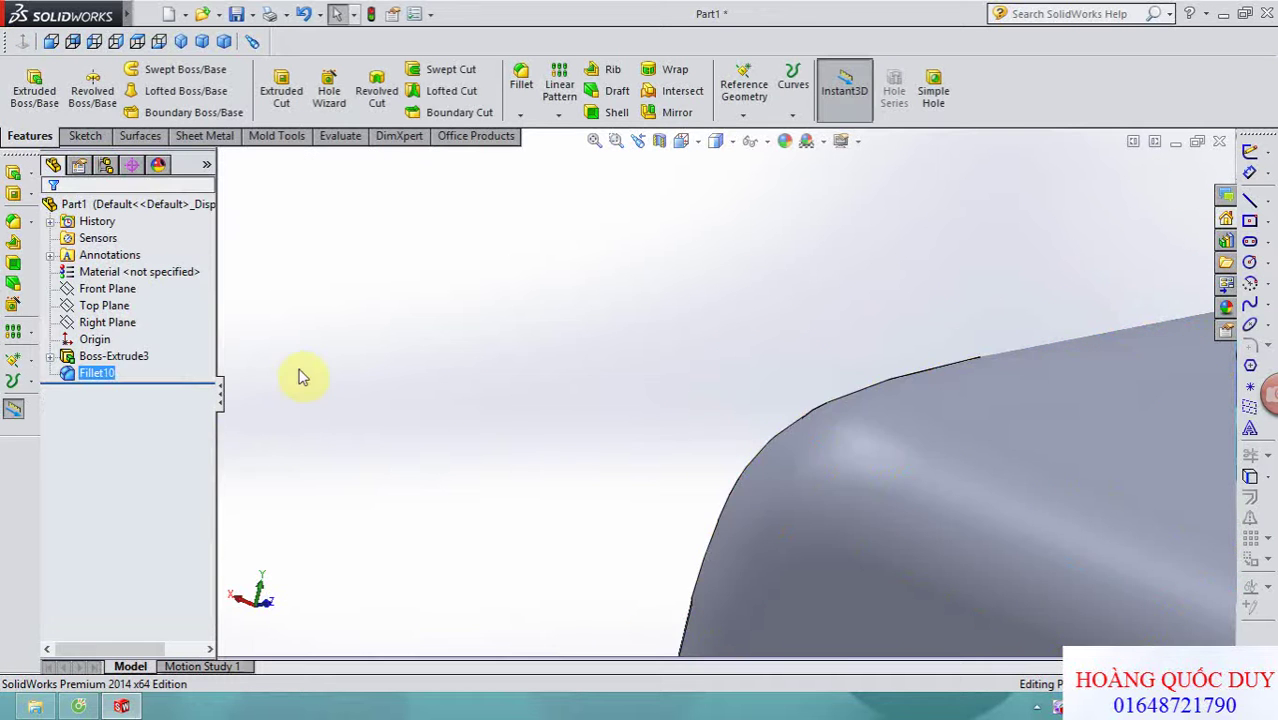
- Set part tangent edge display to As visible in System Options, Display/Selection
mouse_move(647, 383)
middle_mouse_down()
mouse_move(693, 422)
mouse_move(721, 379)
mouse_move(742, 410)
mouse_move(707, 436)
middle_mouse_up()
scroll(742, 408, "down", 2)
scroll(736, 428, "down", 5)
scroll(700, 405, "up", 5)
scroll(606, 378, "down", 1)
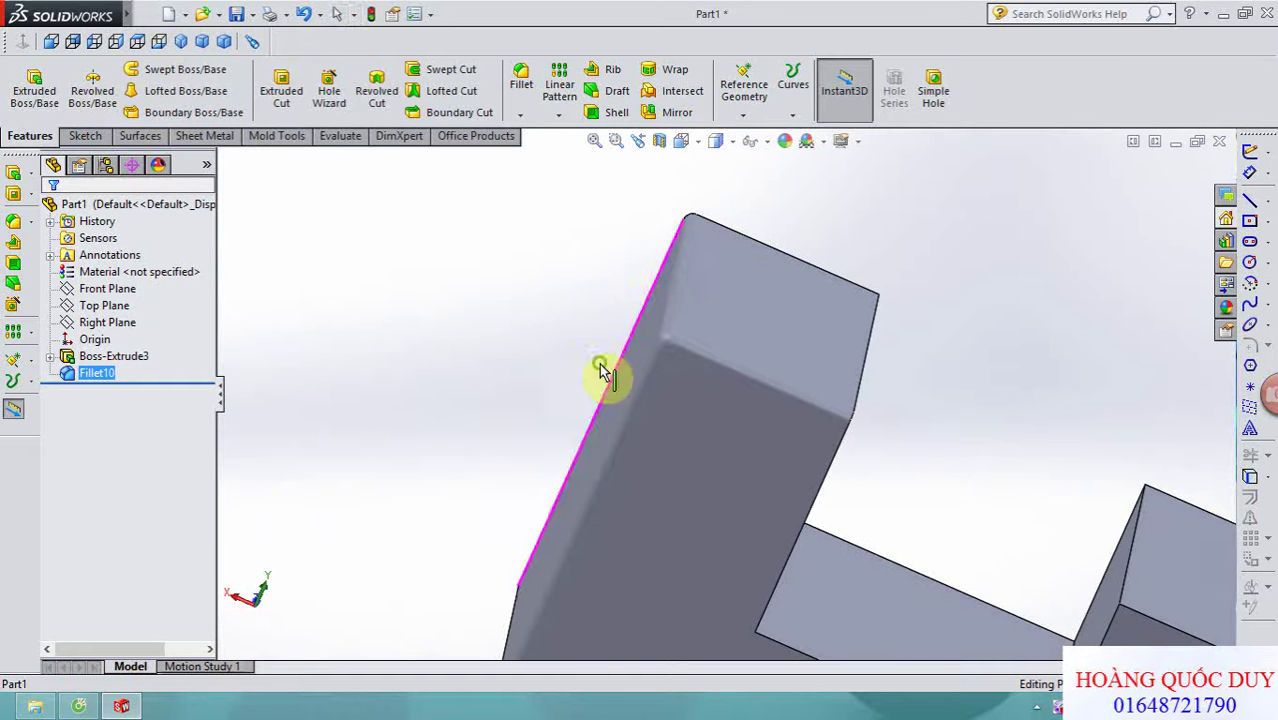
left_click(433, 19)
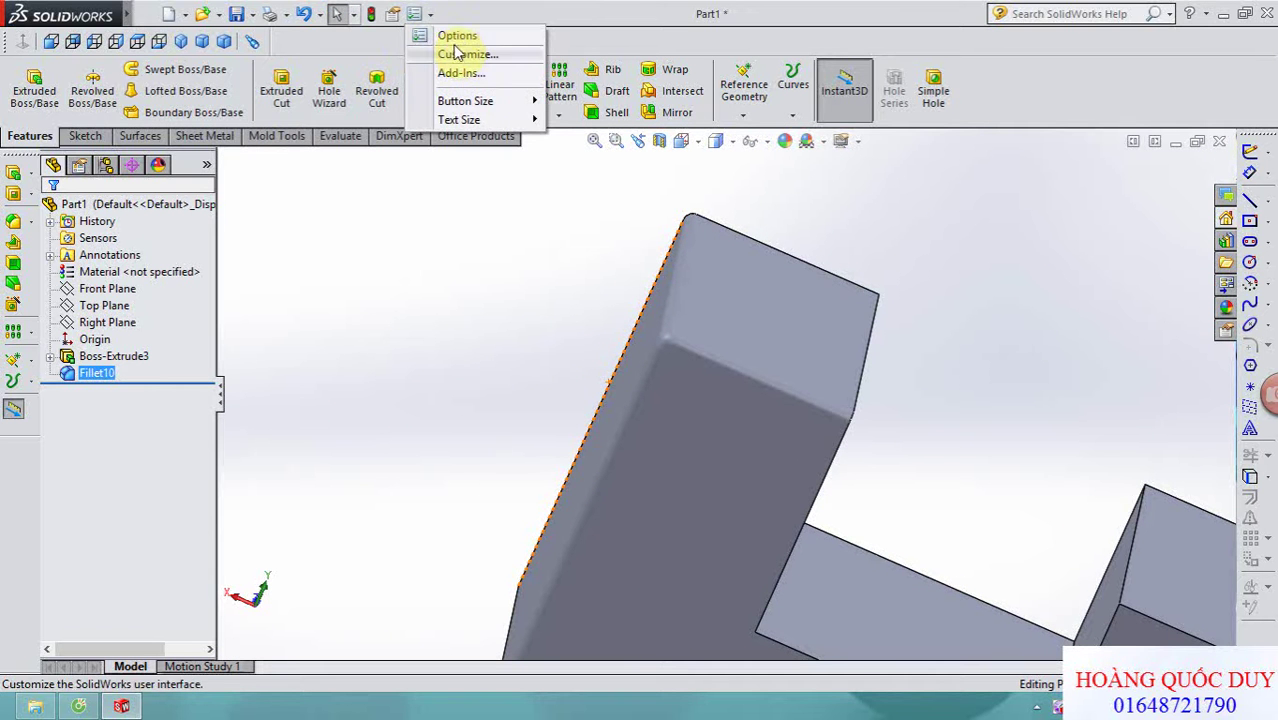
left_click(457, 37)
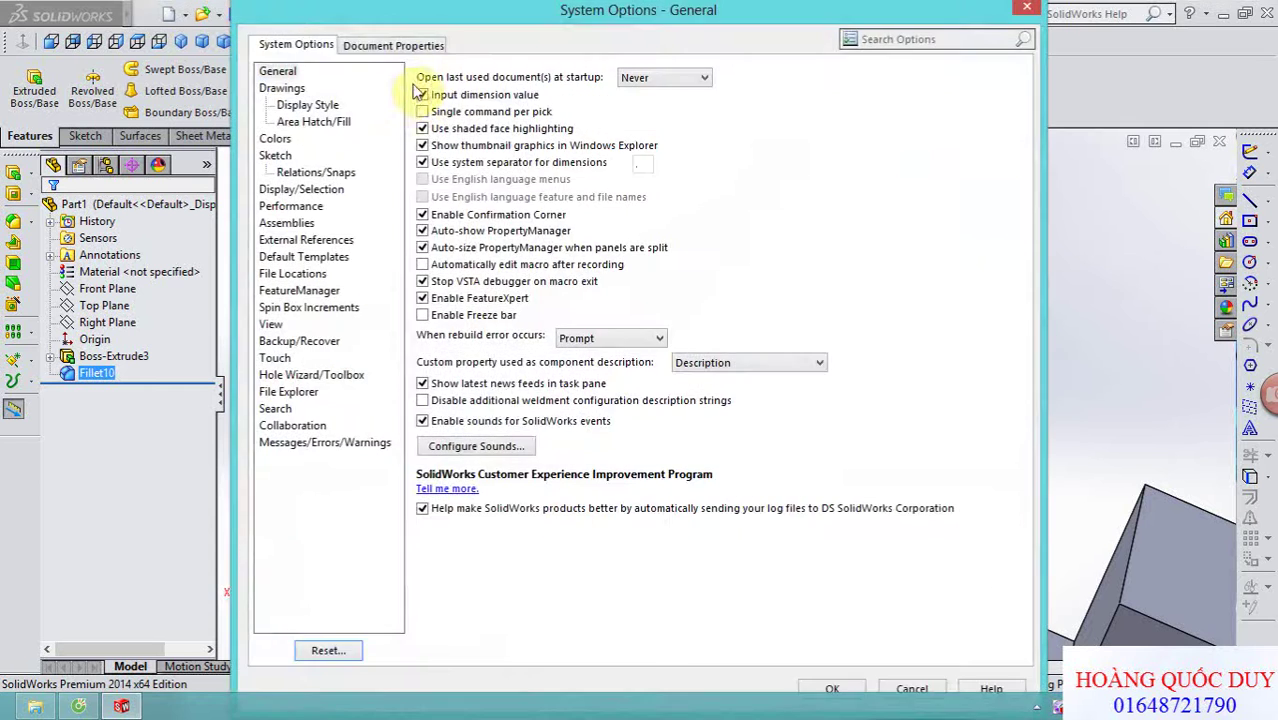
left_click(300, 190)
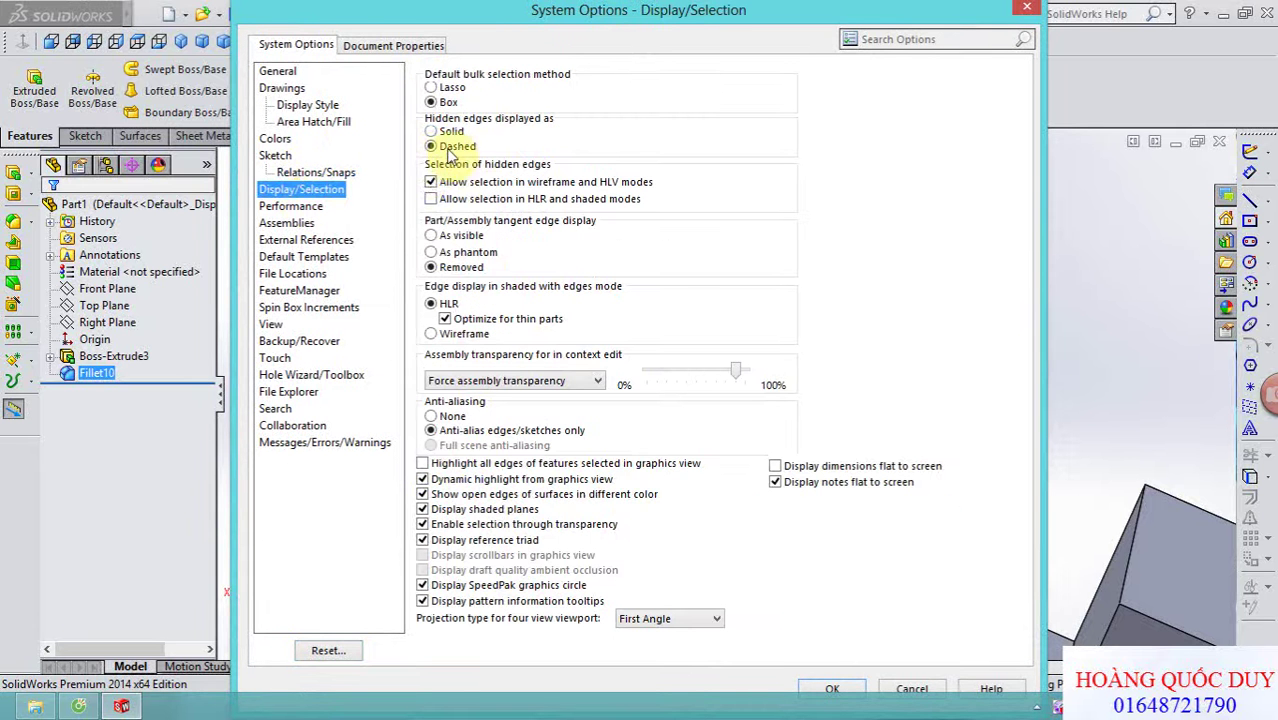
left_click(431, 235)
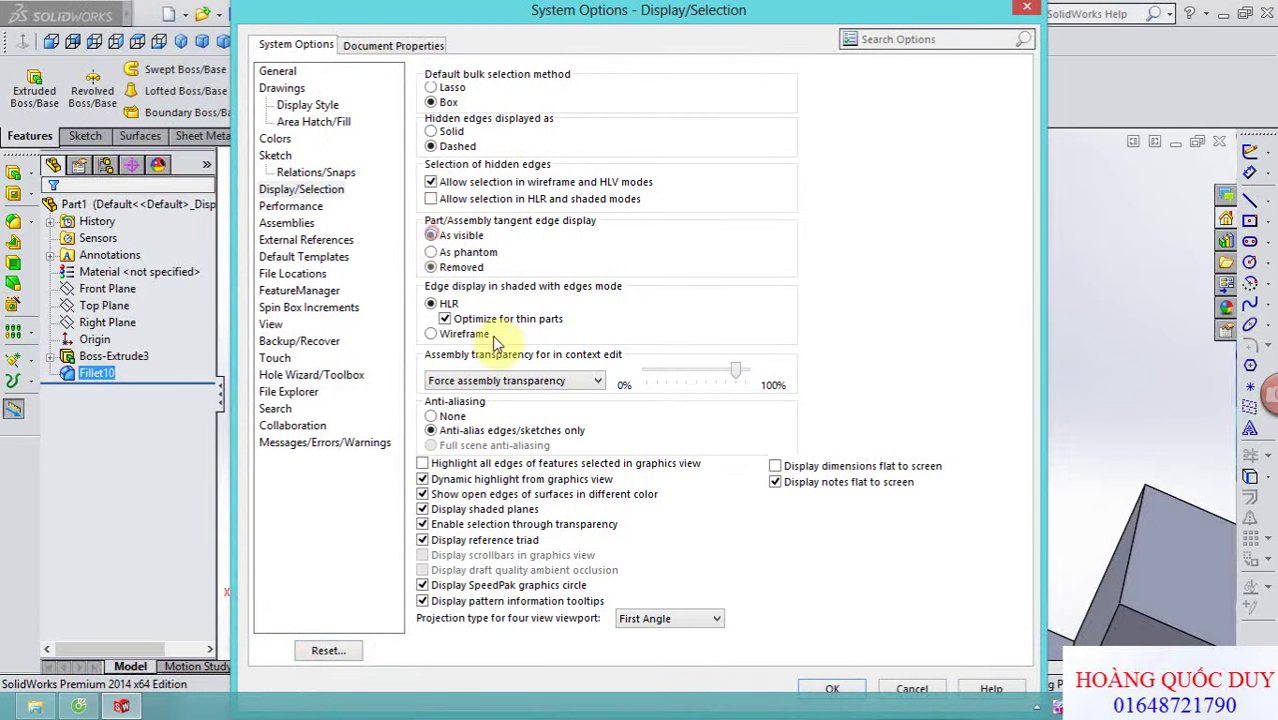
left_click(830, 688)
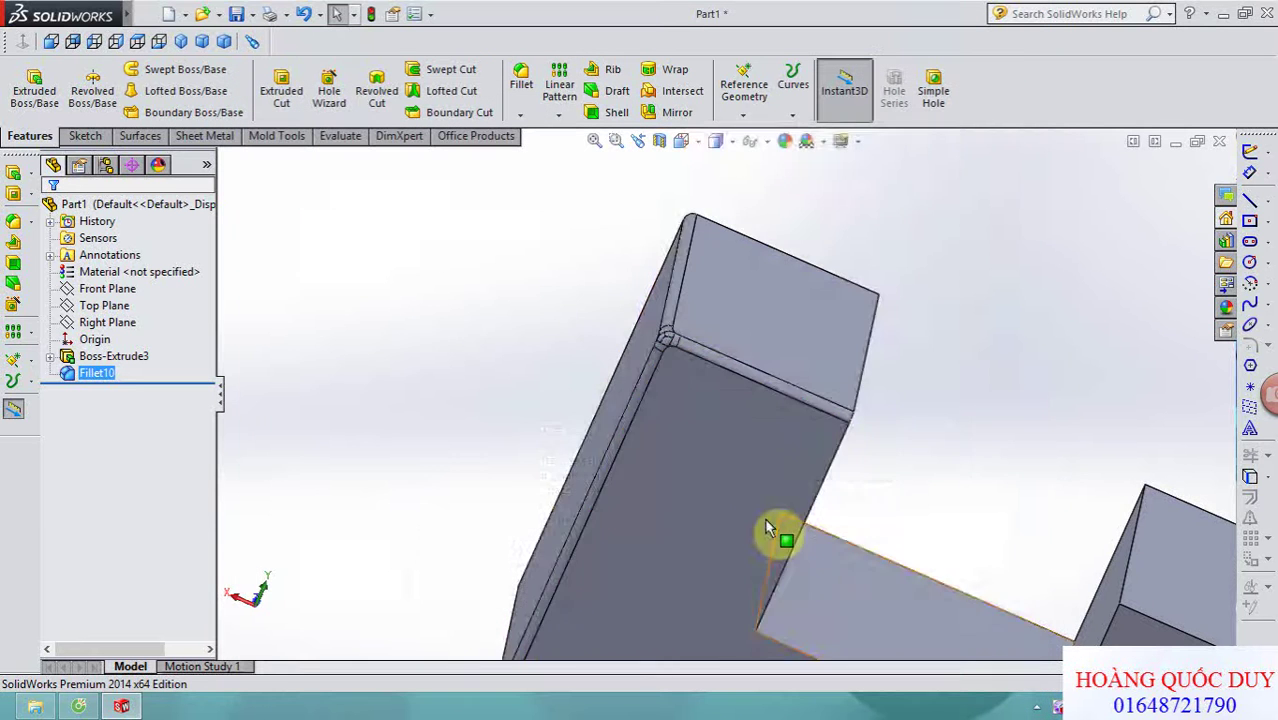
- Reopen Fillet10 for editing via Edit Feature
scroll(660, 330, "down", 5)
scroll(713, 414, "down", 2)
mouse_move(665, 451)
middle_mouse_down()
mouse_move(659, 396)
mouse_move(650, 456)
mouse_move(613, 466)
middle_mouse_up()
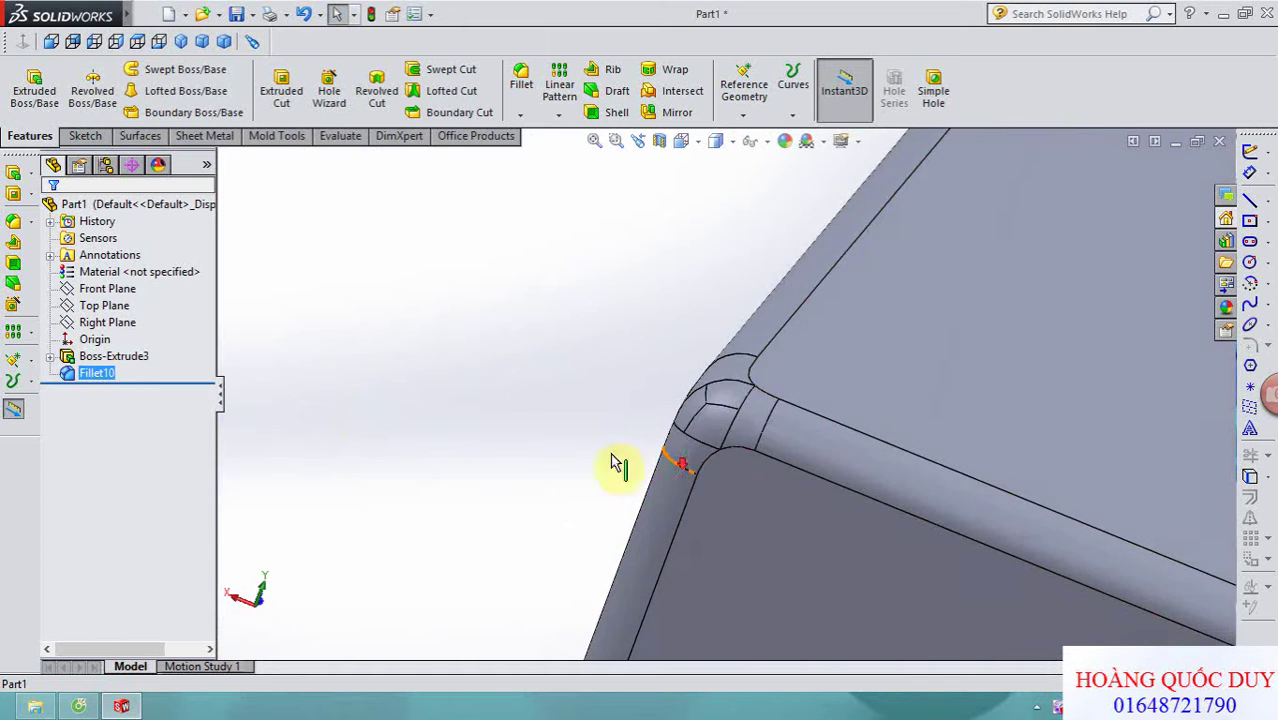
right_click(92, 375)
left_click(100, 322)
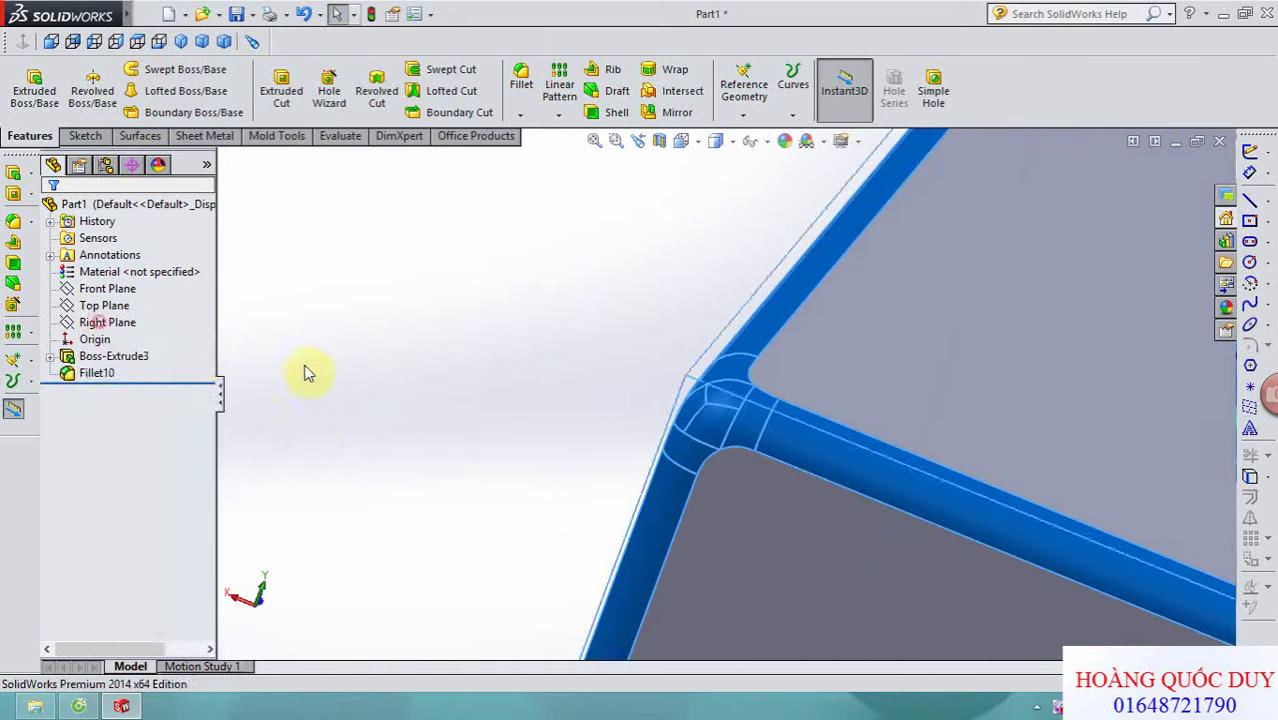
middle_click_drag(488, 375, 468, 374)
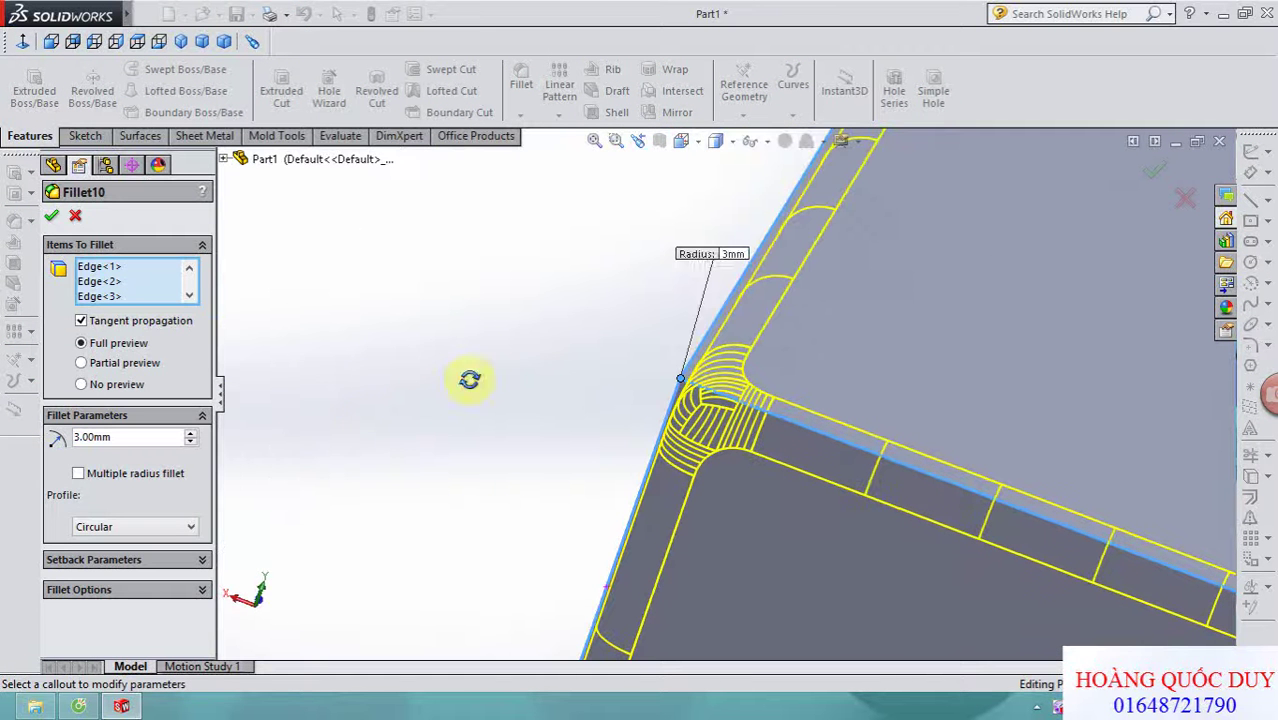
- Give the three edges meeting at the corner a 10 mm setback each, using Set All
left_click(150, 560)
left_click(182, 518)
left_click(128, 530)
type("10")
key("Return")
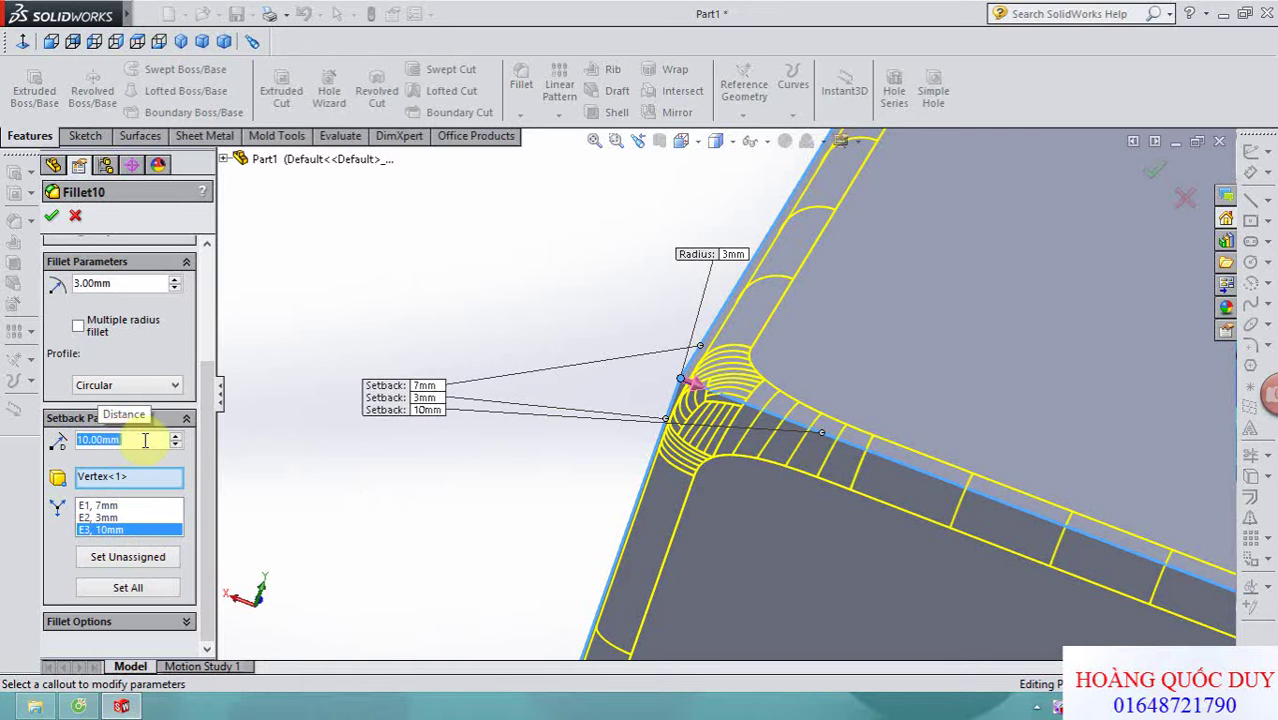
mouse_move(690, 455)
middle_mouse_down()
mouse_move(716, 458)
mouse_move(718, 403)
middle_mouse_up()
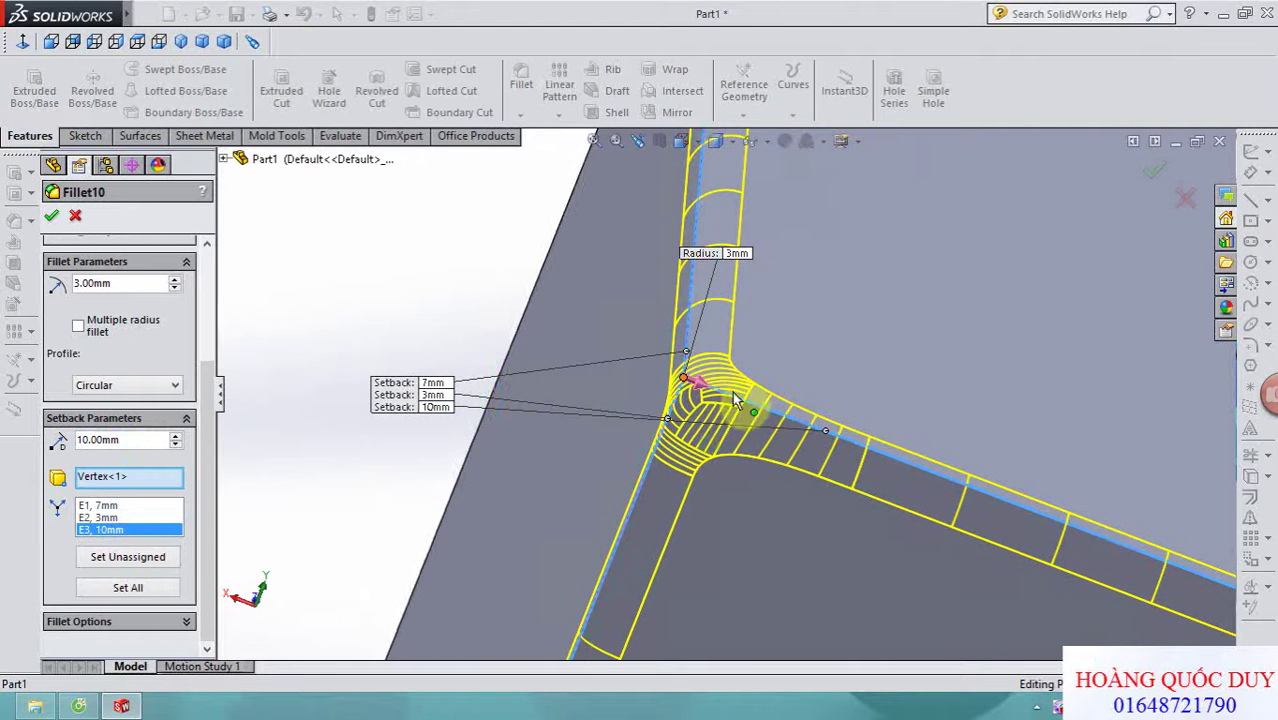
middle_click_drag(627, 406, 690, 360)
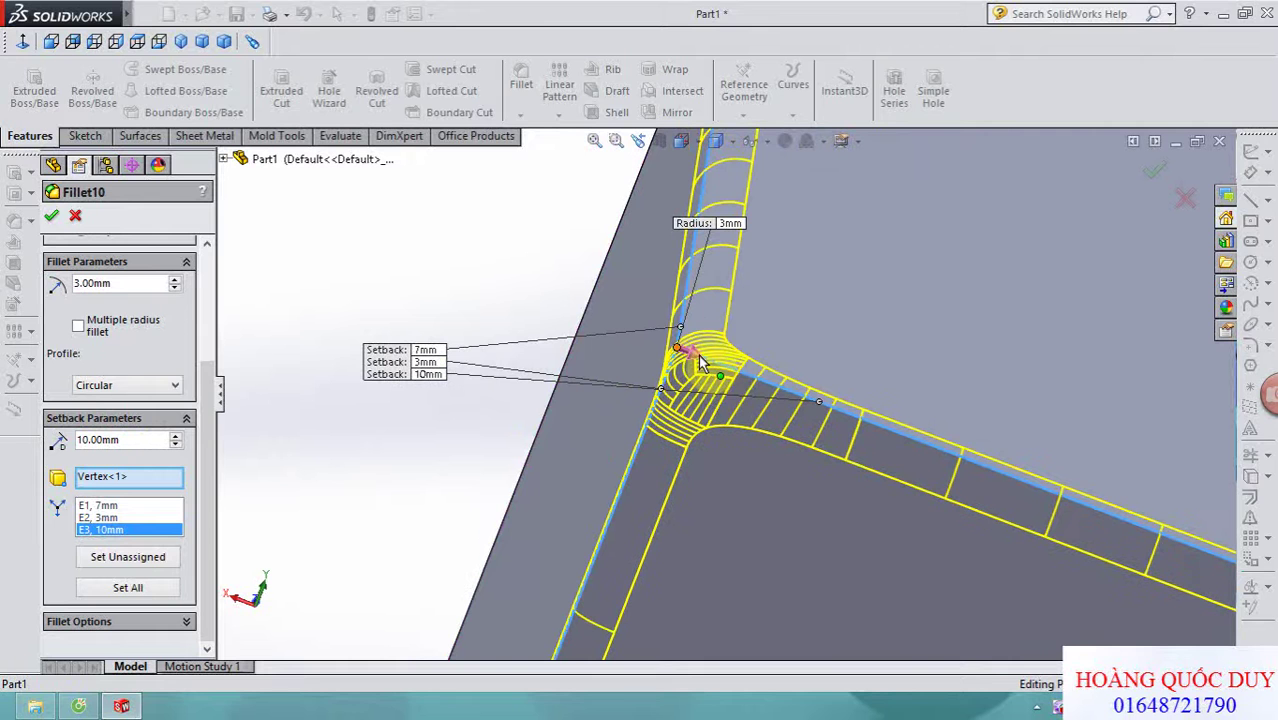
middle_click_drag(414, 428, 342, 491)
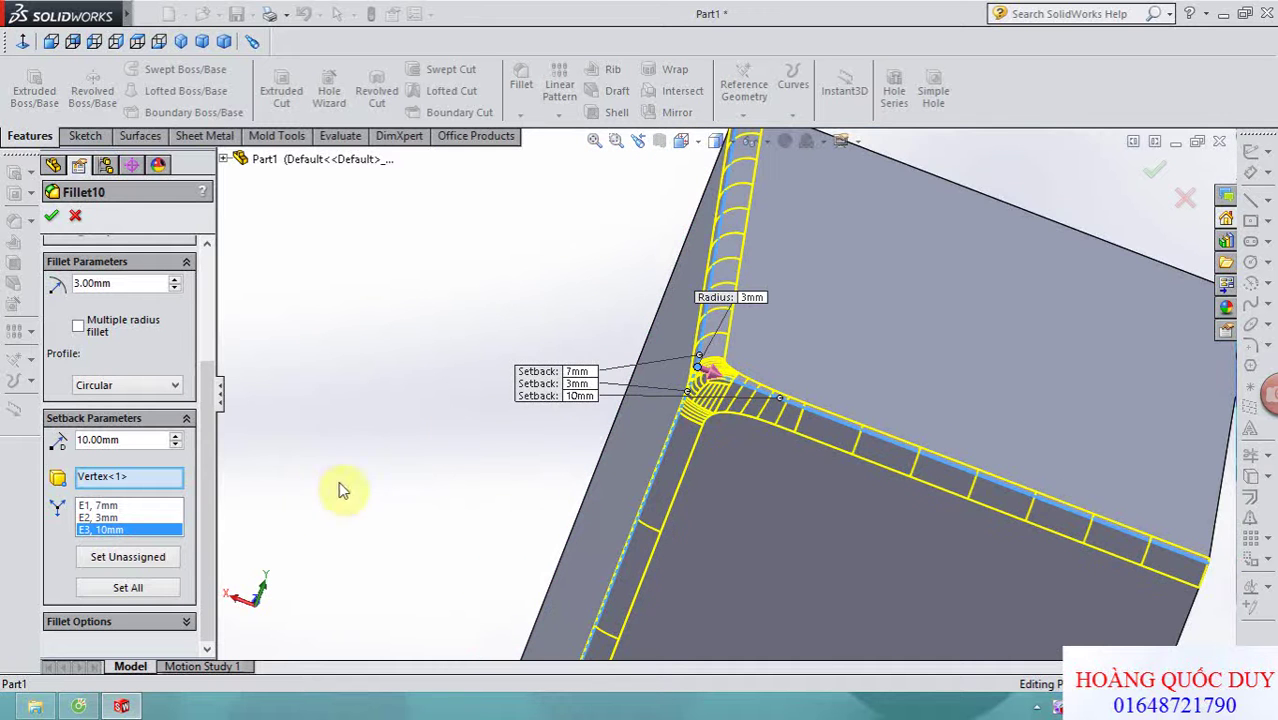
left_click(128, 588)
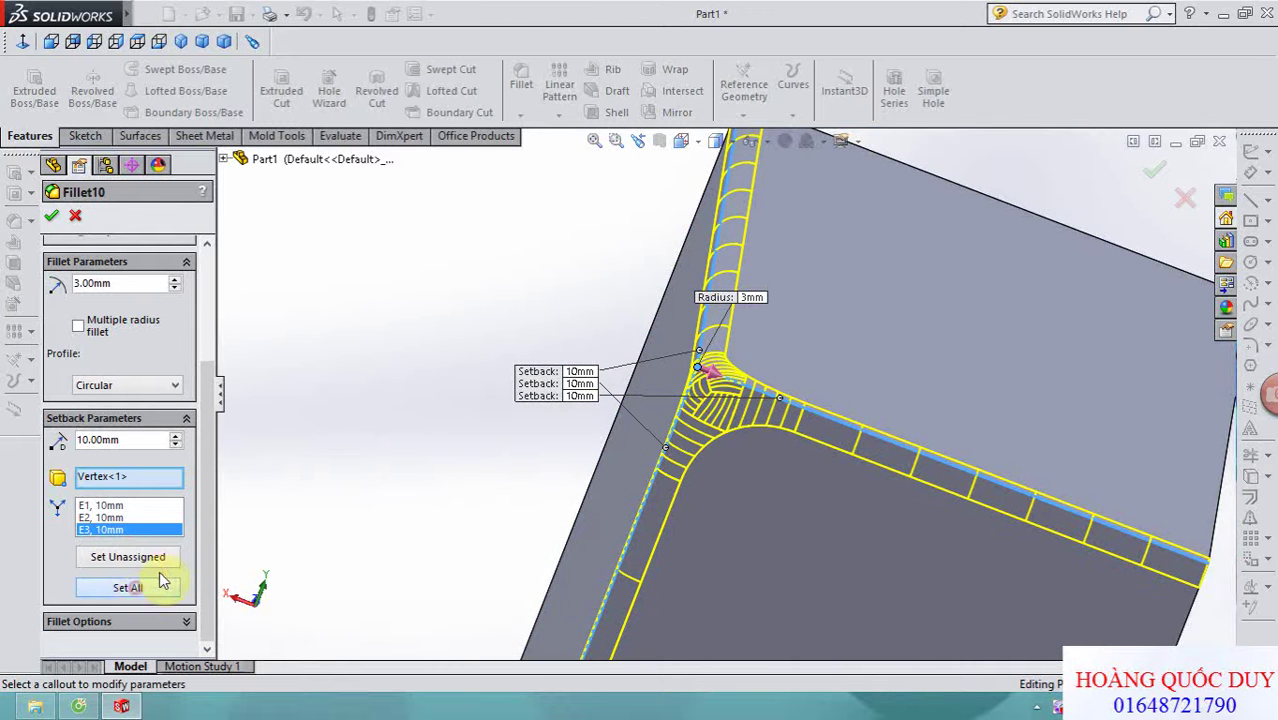
- Accept the 10 mm setback fillet, then undo it to restore the sharp corner
middle_click_drag(408, 500, 345, 478)
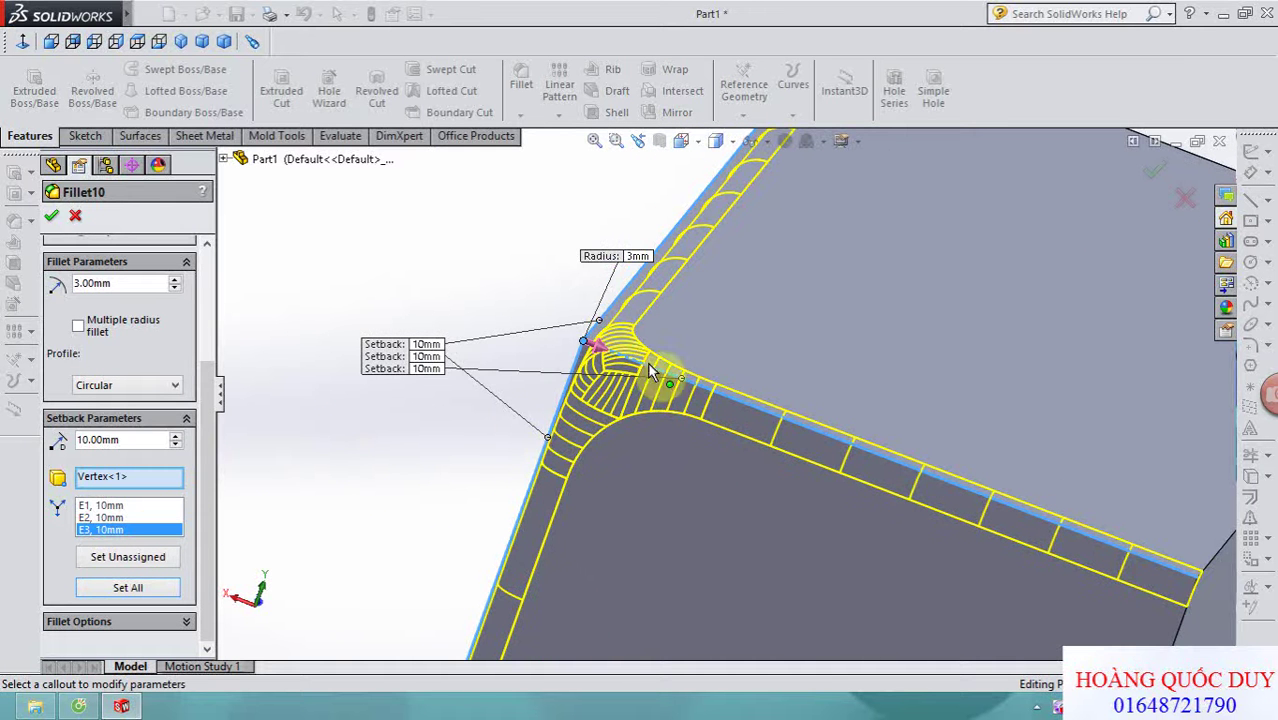
mouse_move(388, 485)
middle_mouse_down()
mouse_move(379, 476)
mouse_move(748, 380)
mouse_move(1068, 272)
middle_mouse_up()
left_click(1157, 173)
mouse_move(970, 243)
middle_mouse_down()
mouse_move(513, 386)
mouse_move(559, 350)
mouse_move(525, 397)
mouse_move(437, 371)
mouse_move(605, 358)
middle_mouse_up()
scroll(624, 362, "down", 2)
left_click(638, 356)
scroll(647, 367, "down", 3)
key("ctrl+z")
- Start a new fillet with the Variable size fillet type
left_click(522, 78)
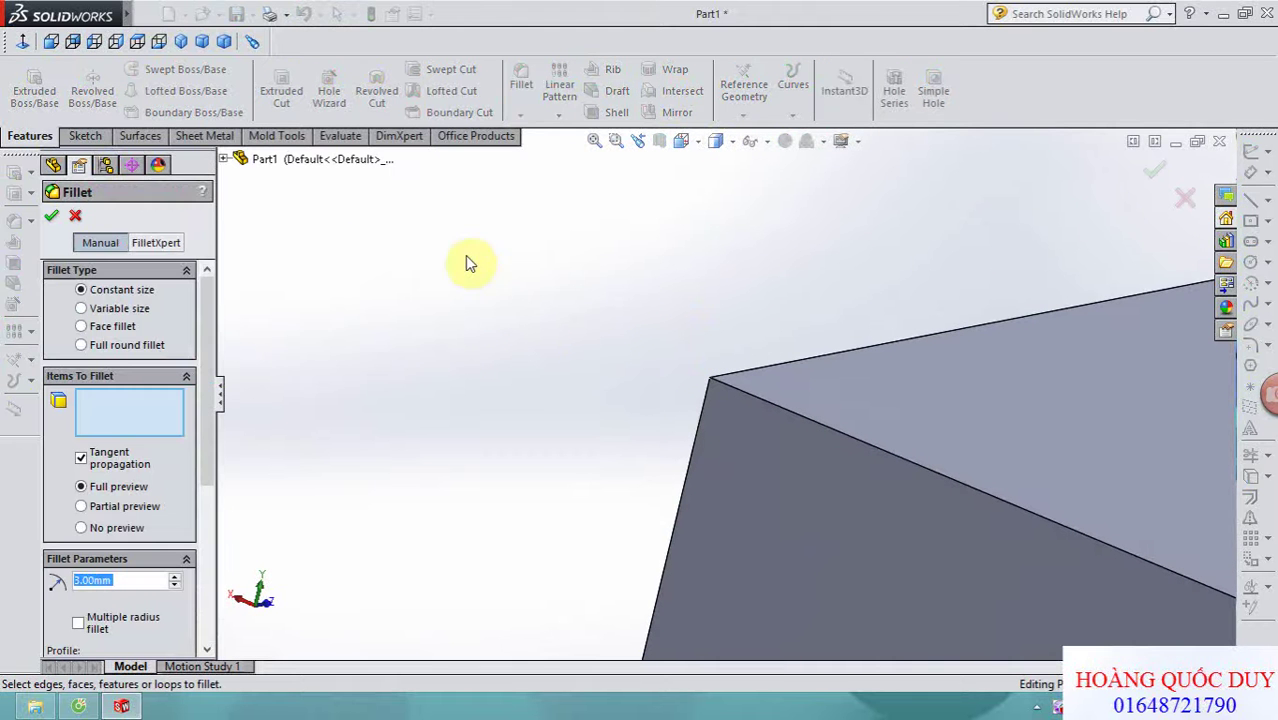
left_click(83, 312)
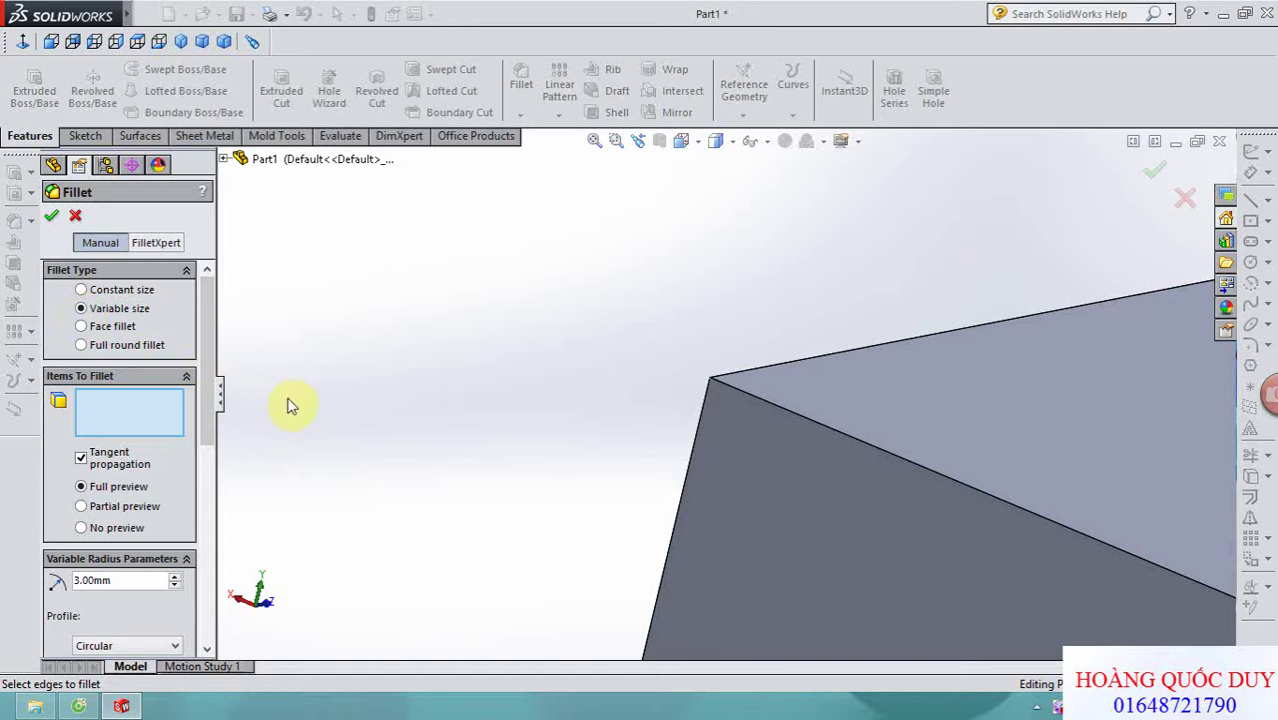
scroll(344, 428, "down", 3)
scroll(340, 420, "up", 1)
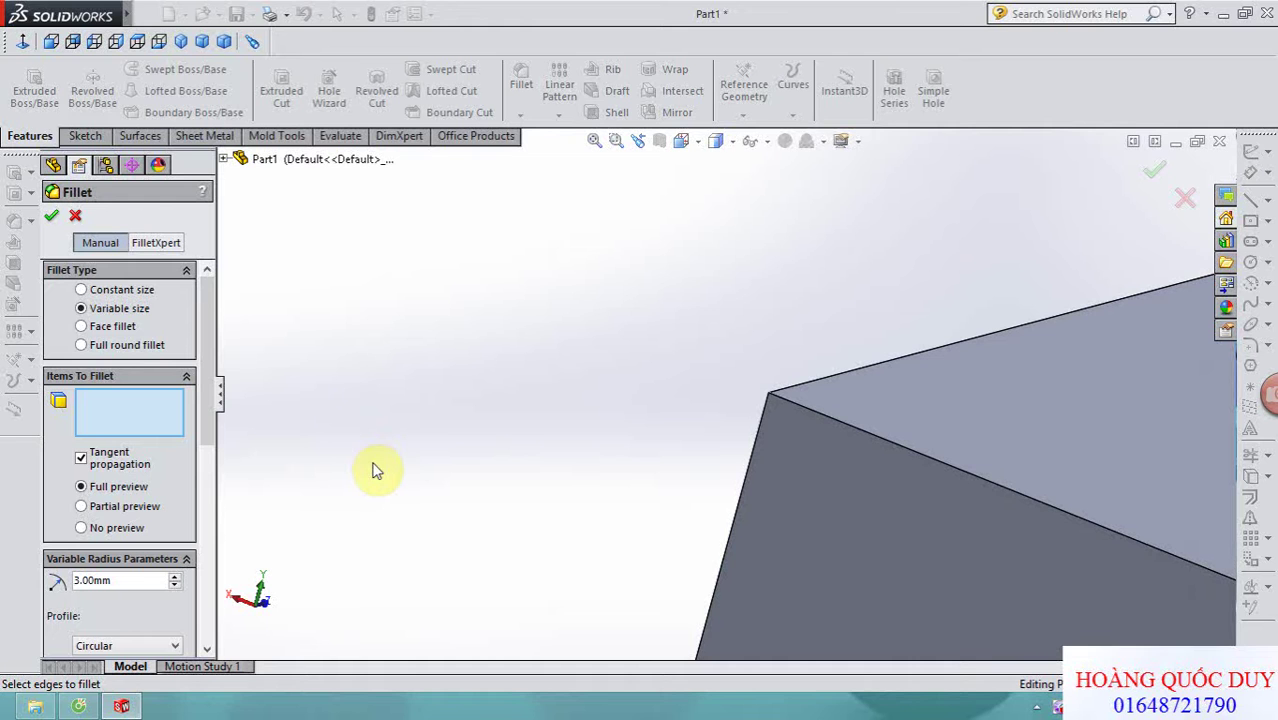
mouse_move(518, 486)
middle_mouse_down()
mouse_move(622, 470)
mouse_move(755, 300)
middle_mouse_up()
- Pick the vertical edge, set unassigned radii to 3 mm and control points to 6
left_click(762, 301)
middle_click_drag(662, 308, 613, 305)
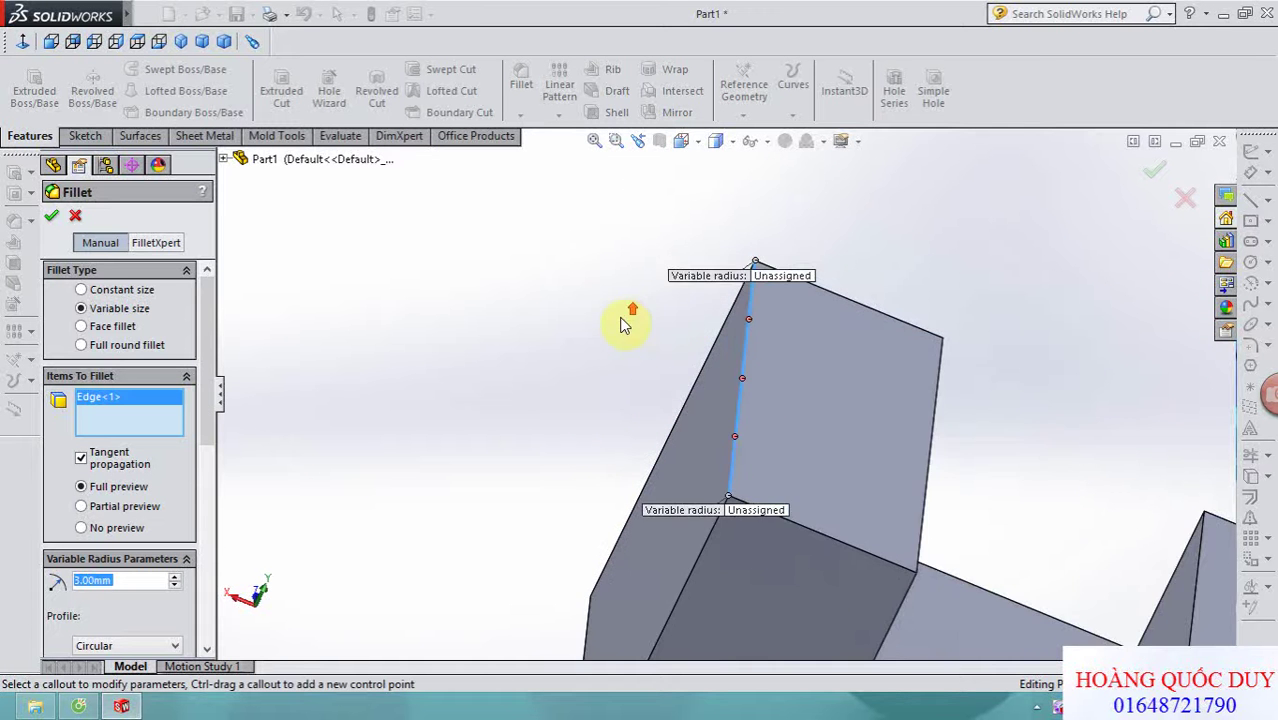
scroll(686, 347, "down", 2)
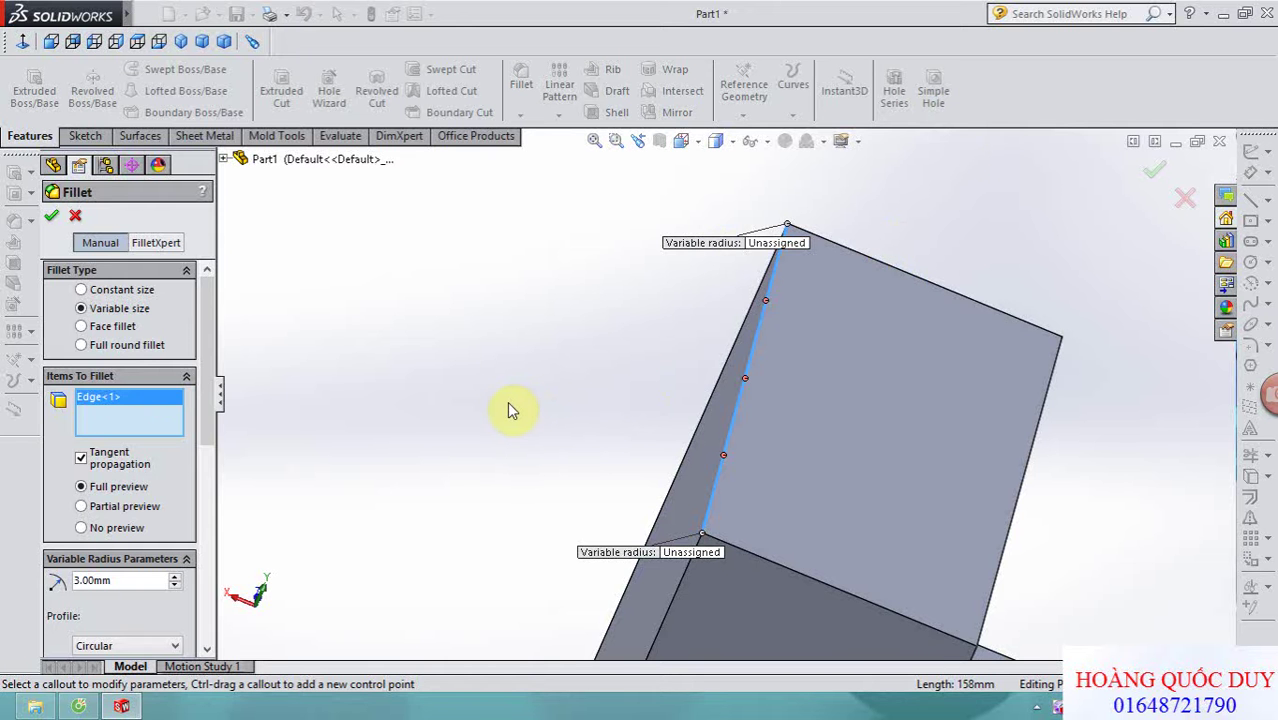
mouse_move(208, 443)
left_click_drag(212, 442, 214, 485)
double_click(134, 485)
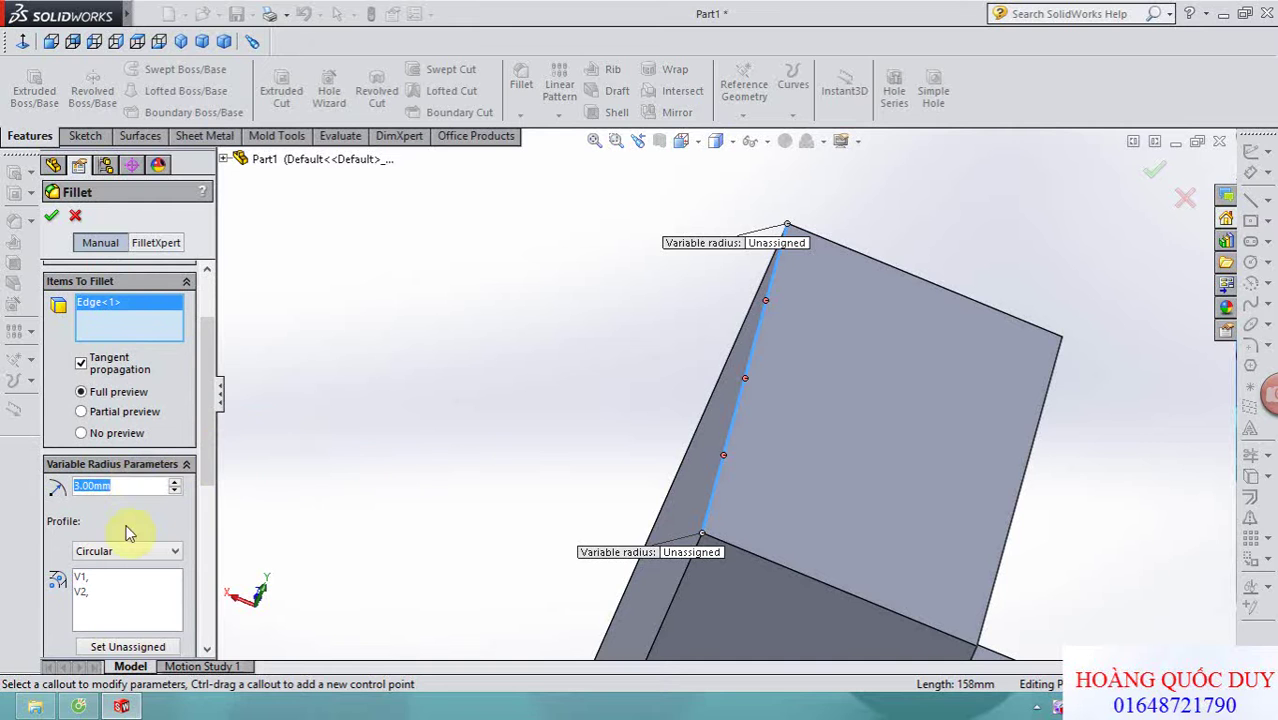
left_click(92, 582)
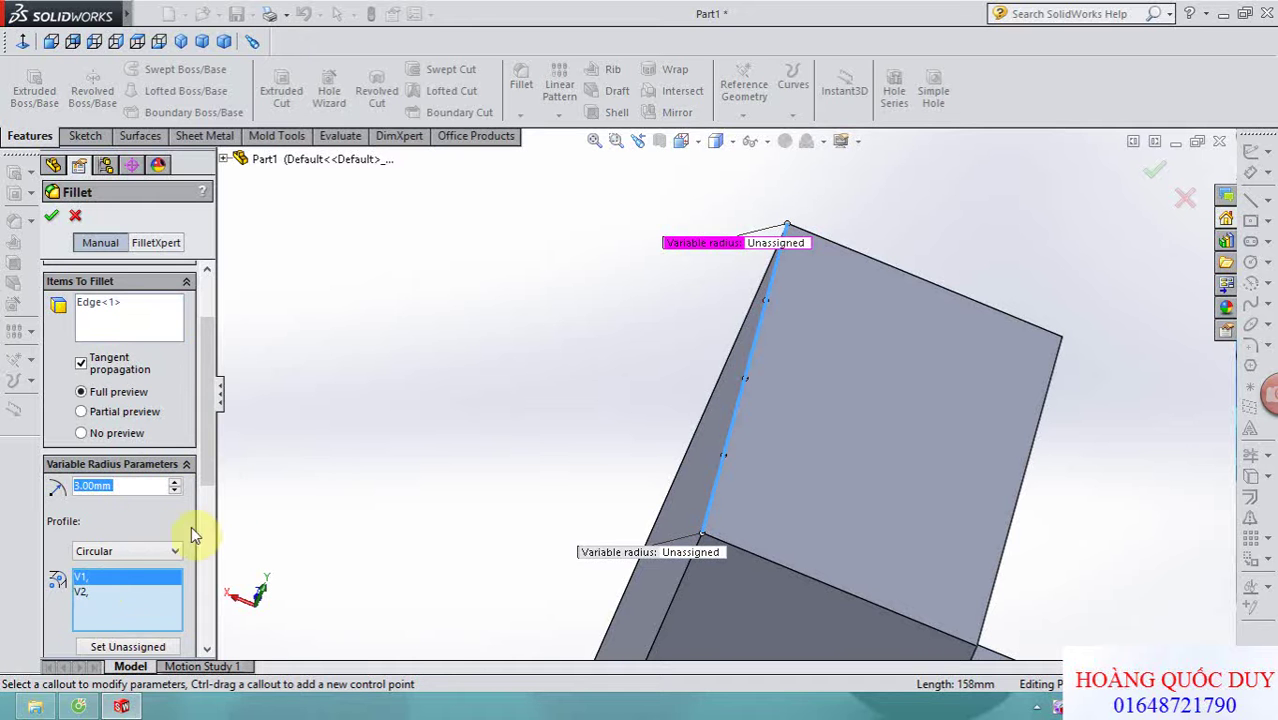
left_click_drag(208, 485, 214, 531)
left_click(140, 536)
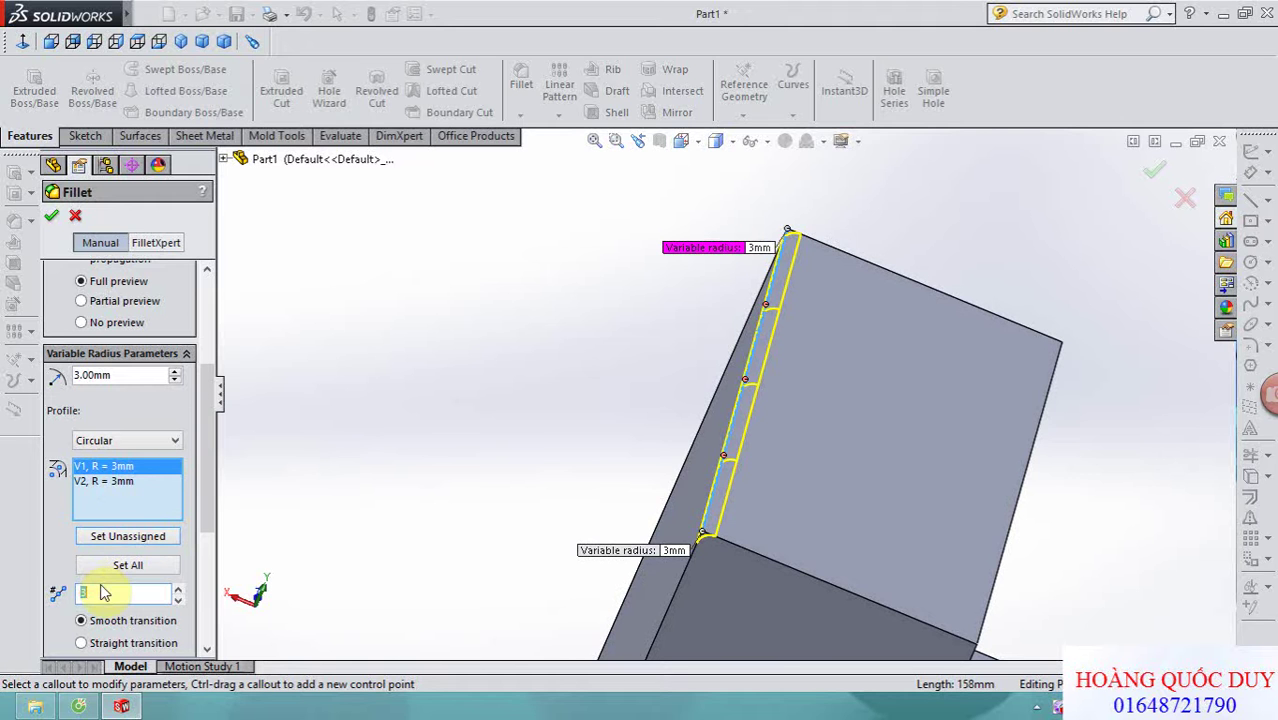
type("6")
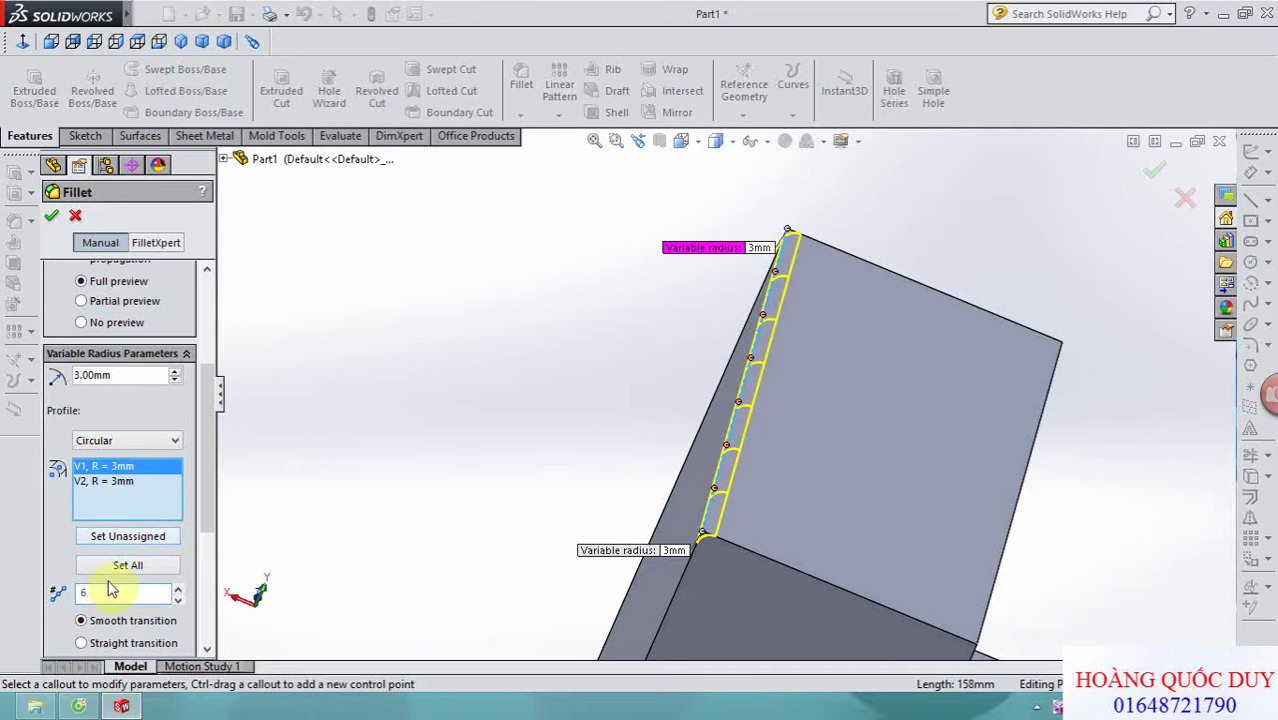
- Set the top vertex V1 radius to 10 mm
scroll(742, 418, "down", 2)
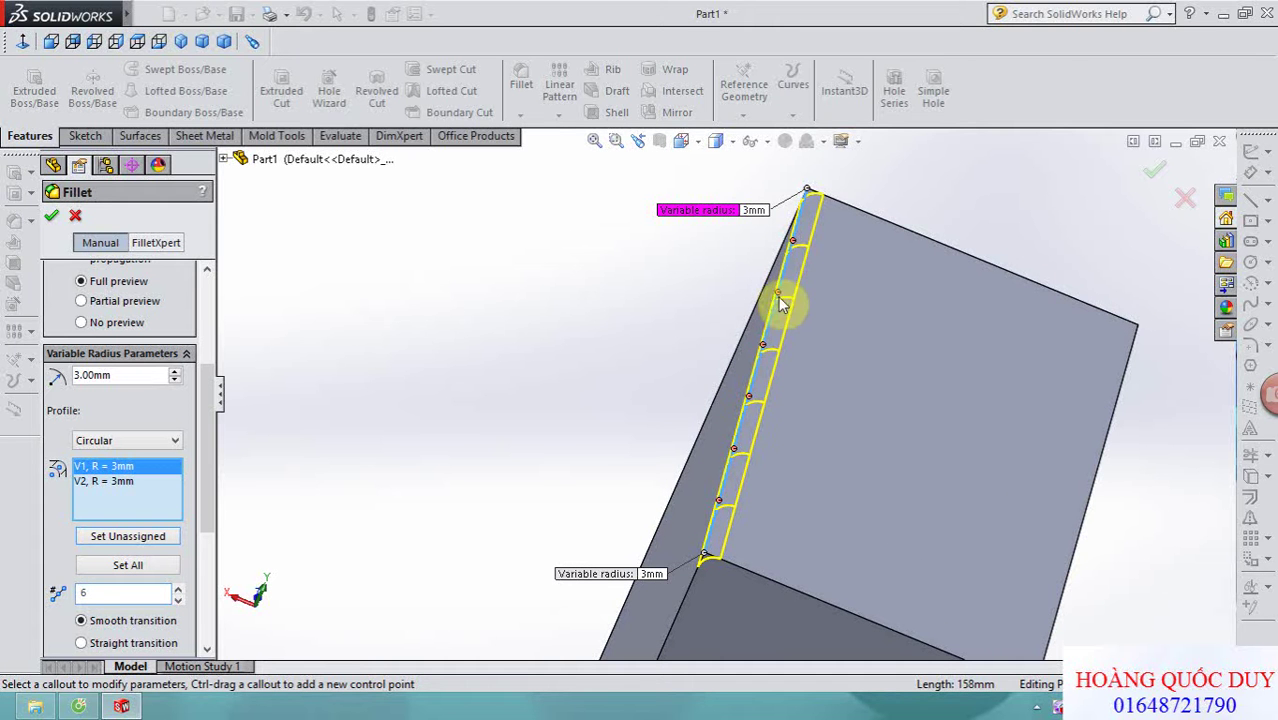
left_click(142, 475)
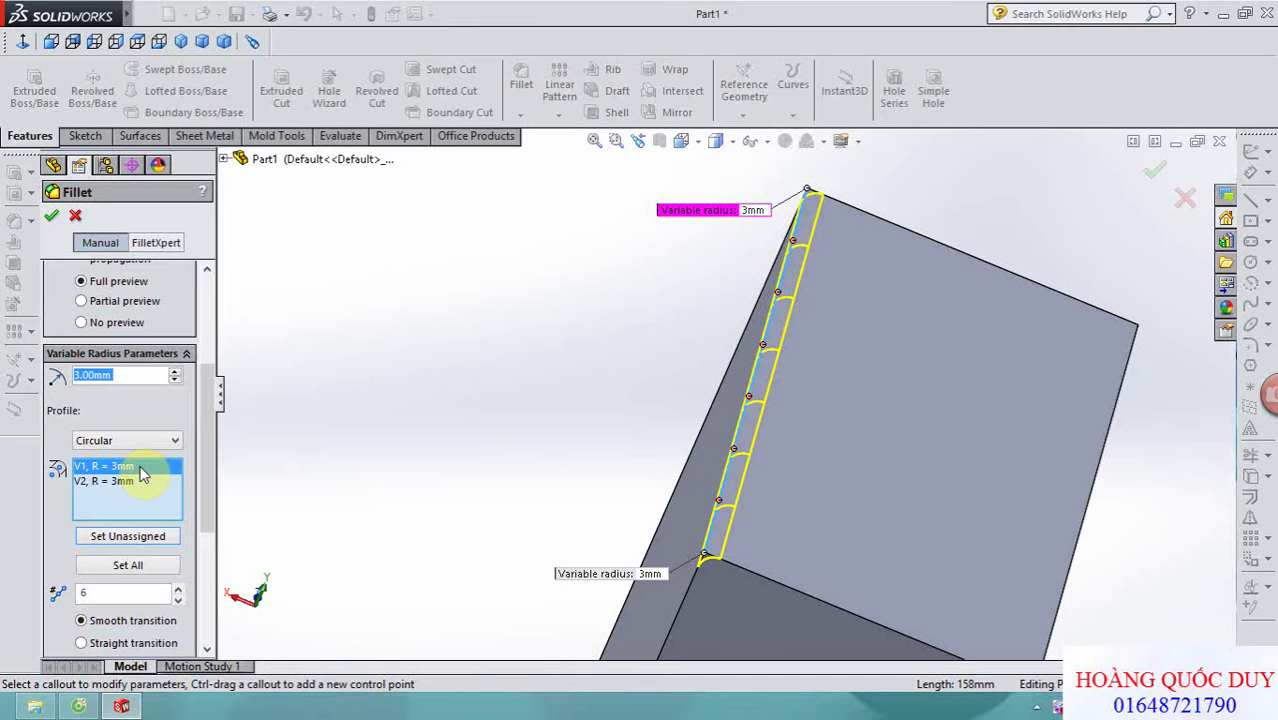
type("10")
key("Return")
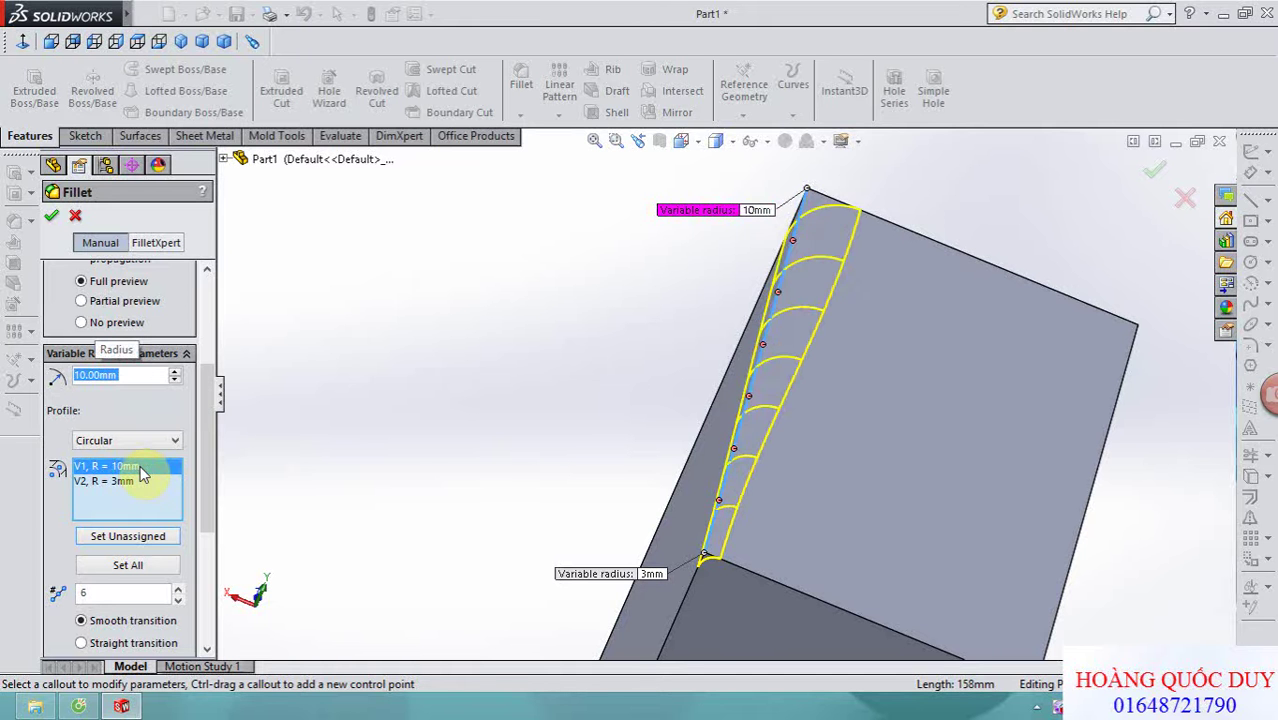
middle_click_drag(400, 380, 404, 379)
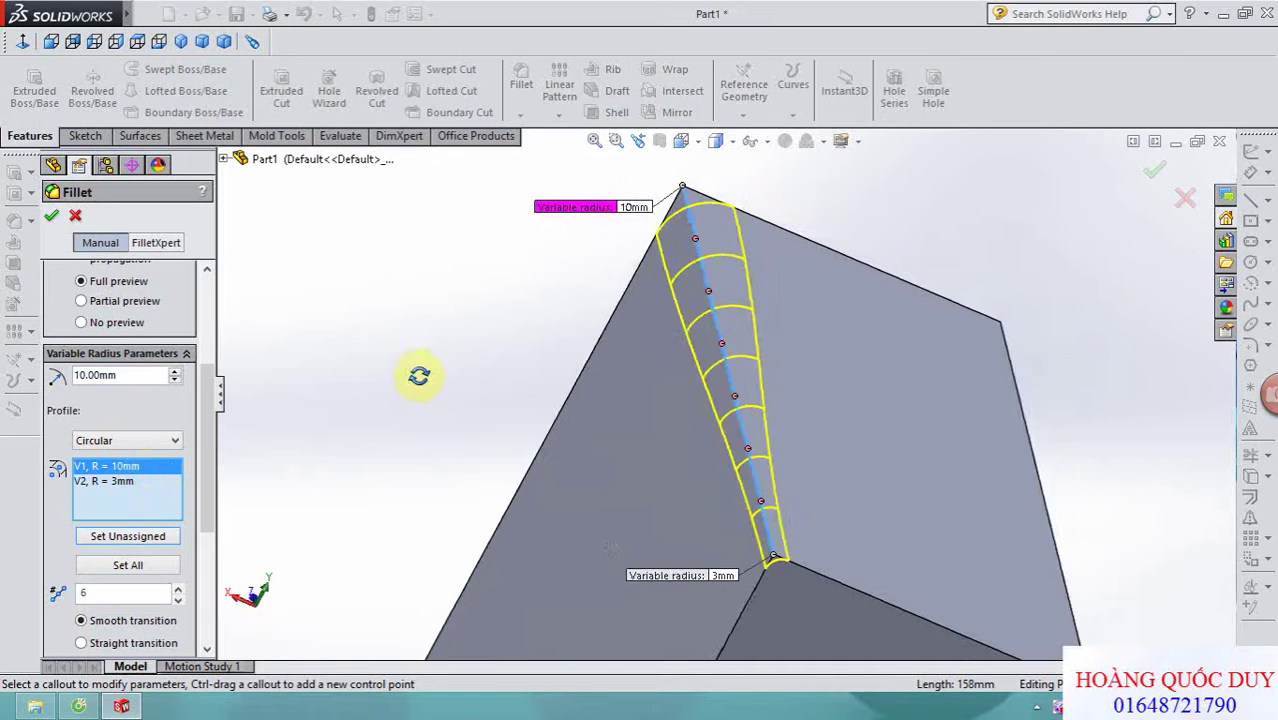
scroll(764, 345, "down", 2)
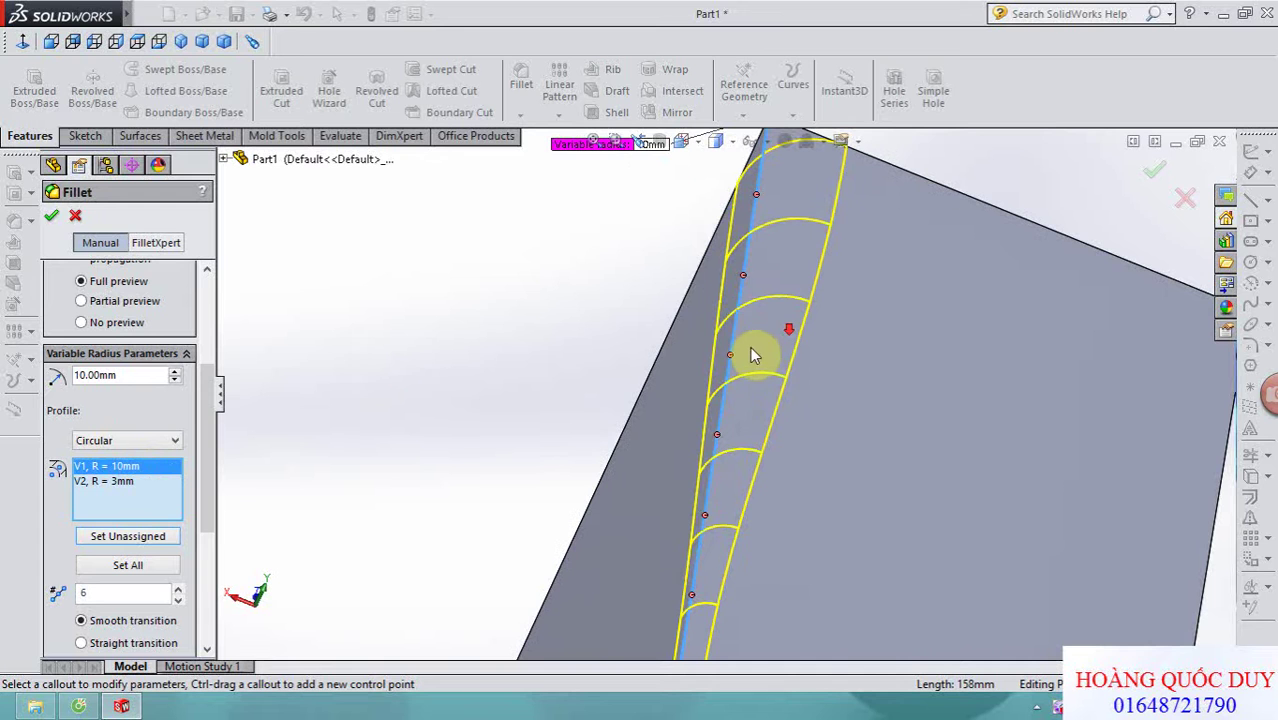
- Add control point P1 along the edge with a 15 mm radius
left_click(729, 354)
scroll(748, 343, "up", 2)
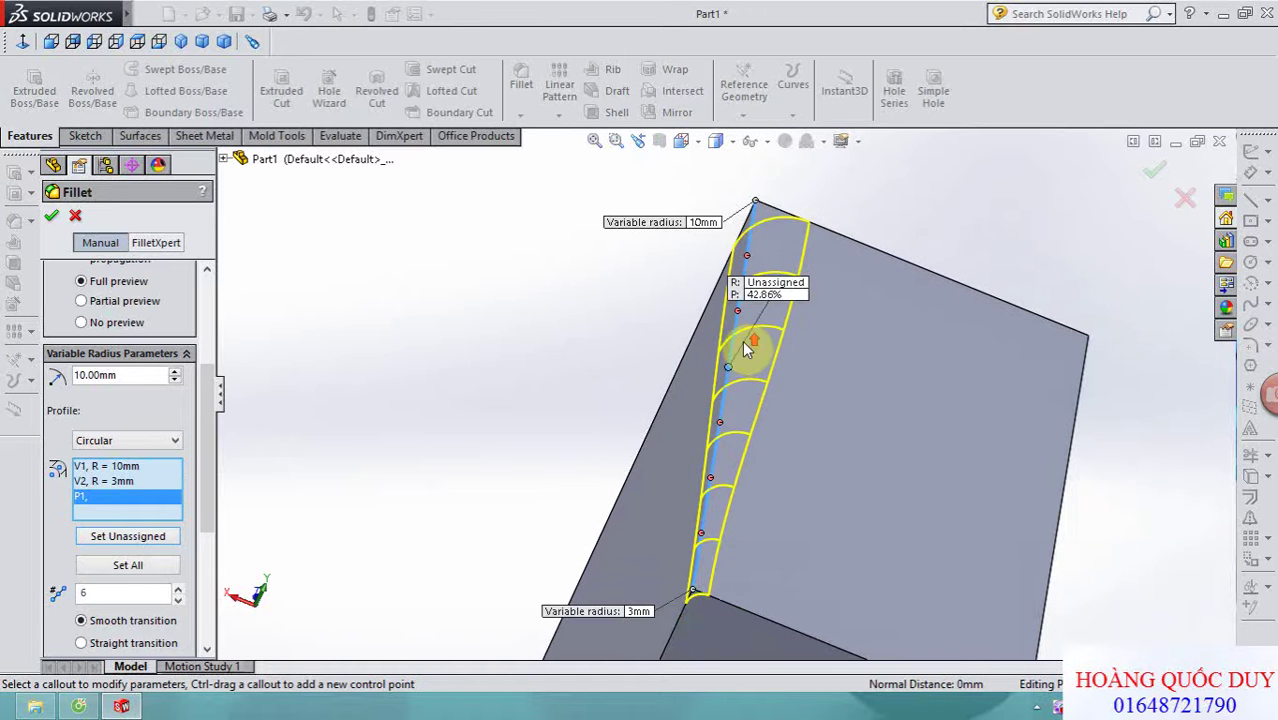
left_click(144, 497)
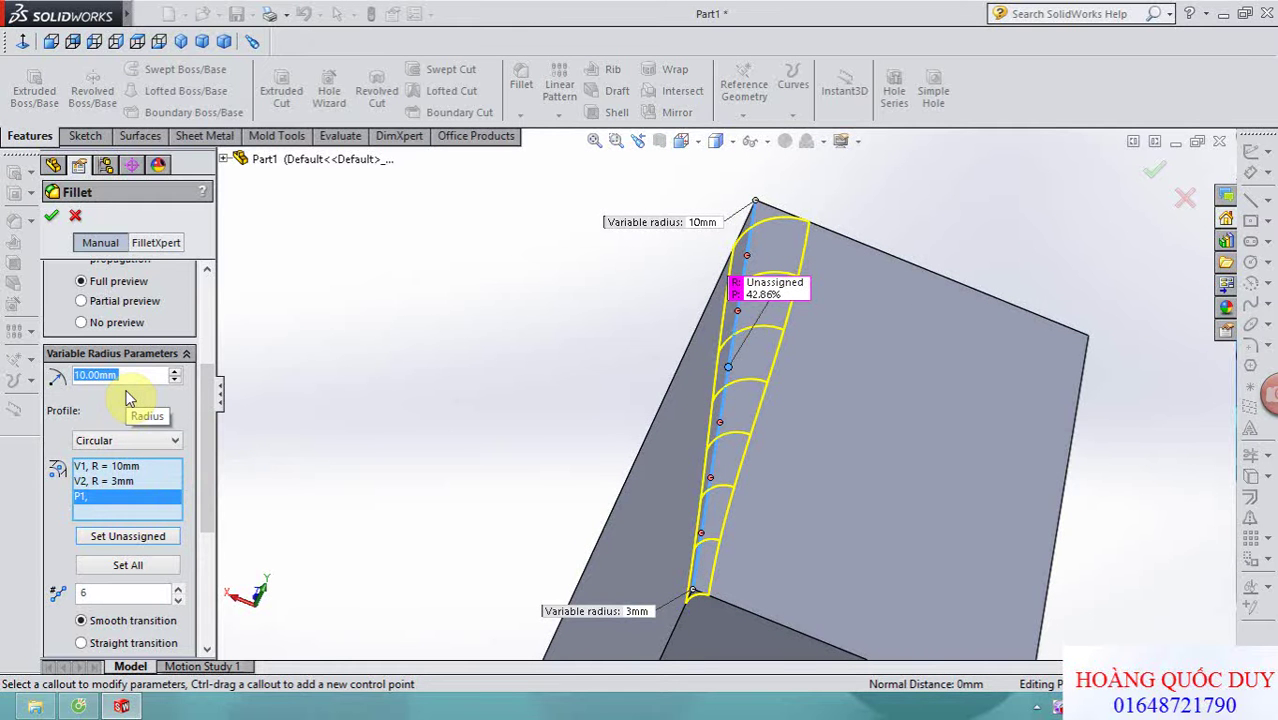
type("15")
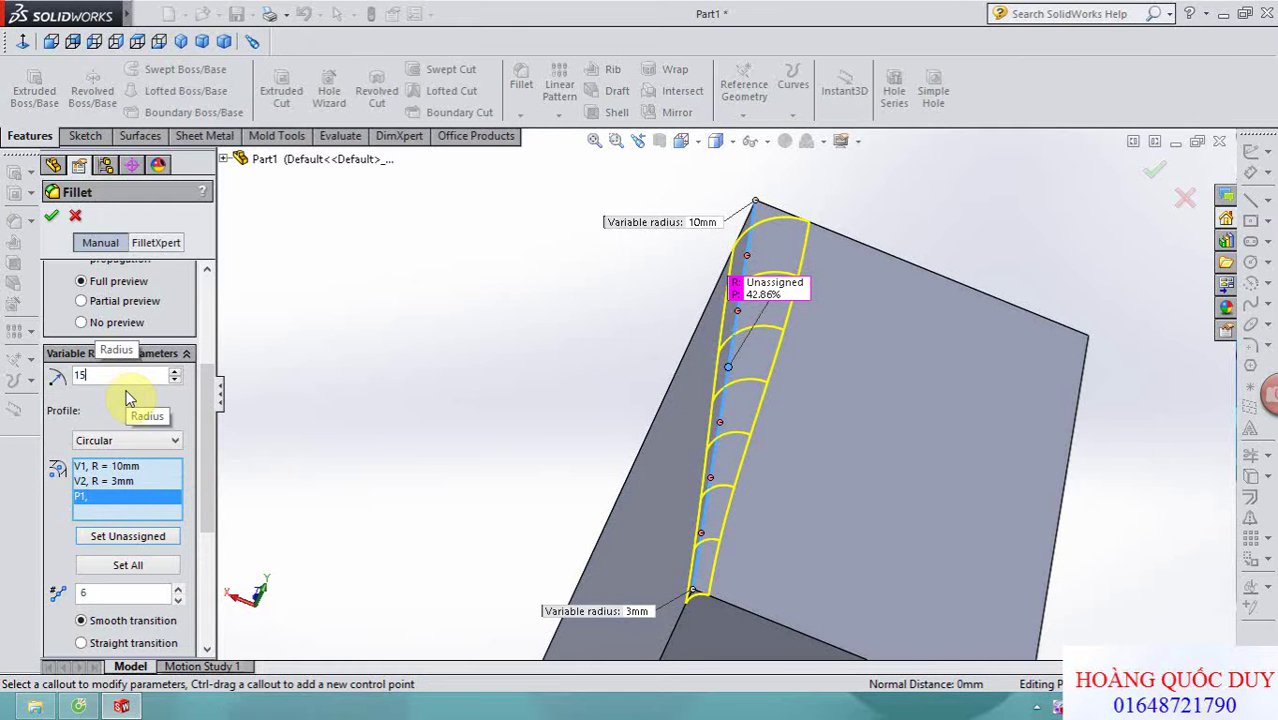
key("Return")
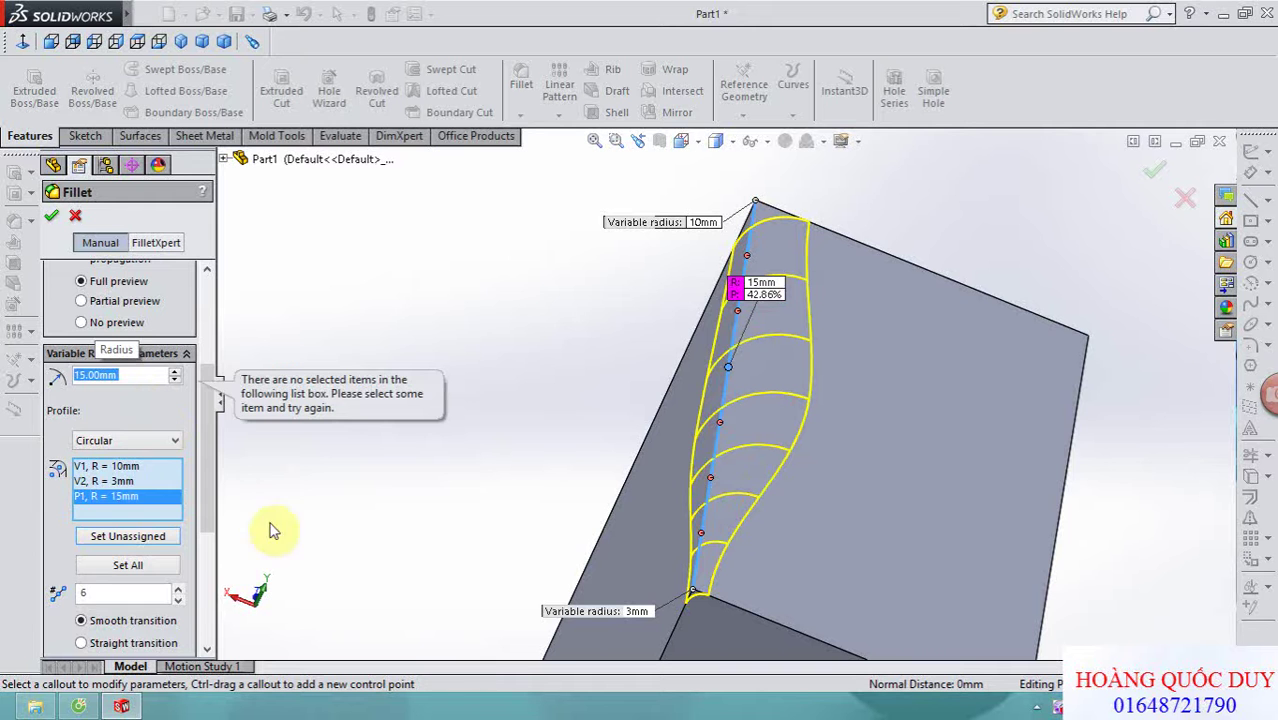
mouse_move(206, 480)
left_mouse_down()
mouse_move(199, 514)
mouse_move(199, 492)
left_mouse_up()
middle_click_drag(452, 424, 450, 457)
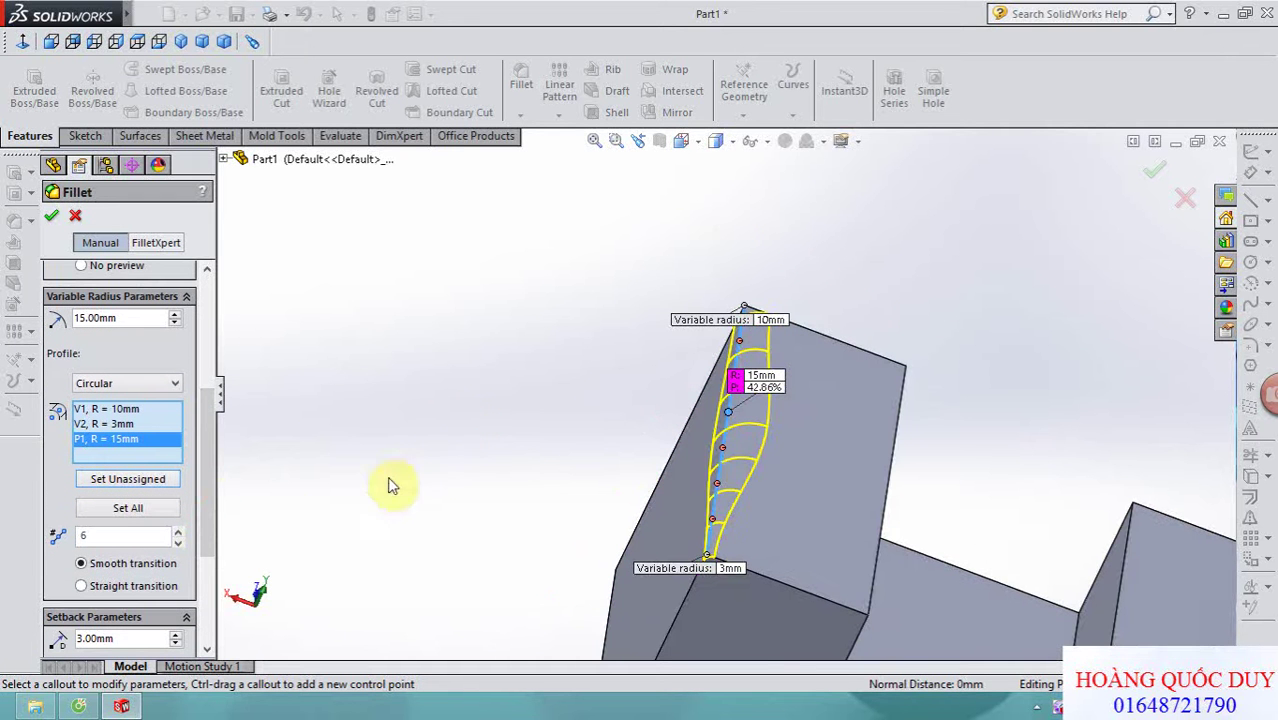
- Accept the variable-radius fillet as VarFillet2
left_click_drag(208, 514, 206, 540)
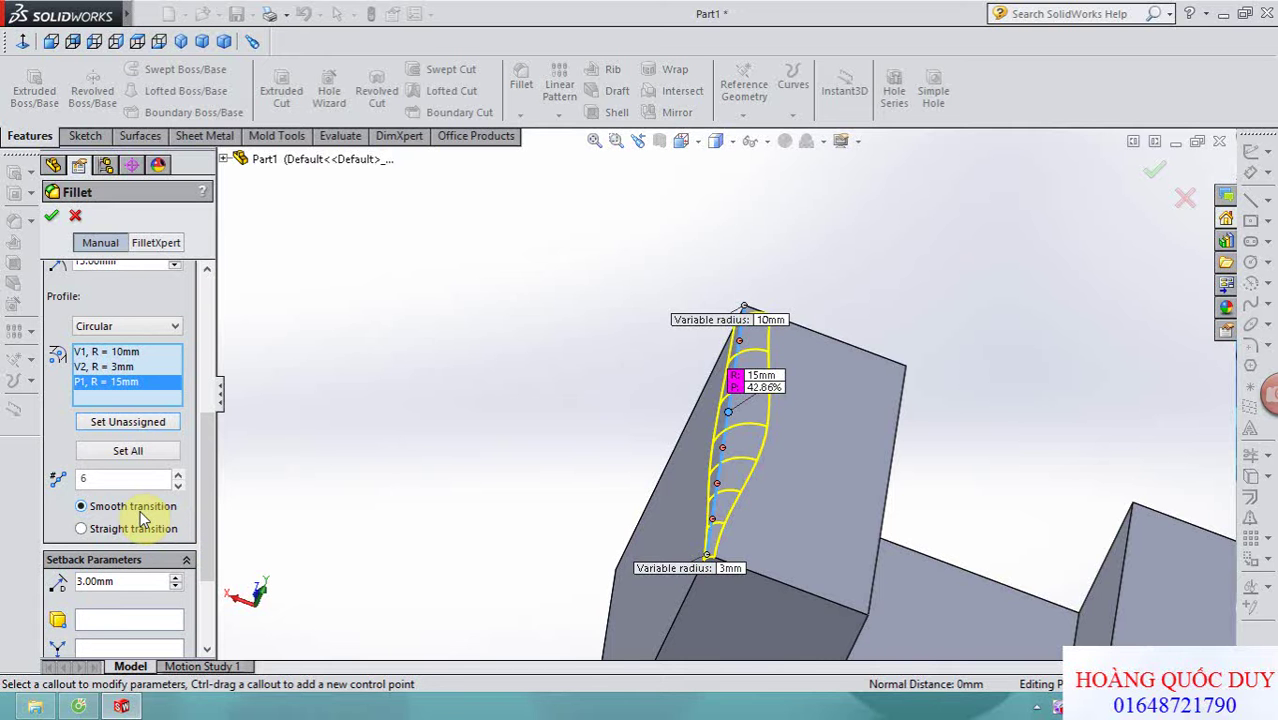
scroll(662, 451, "down", 5)
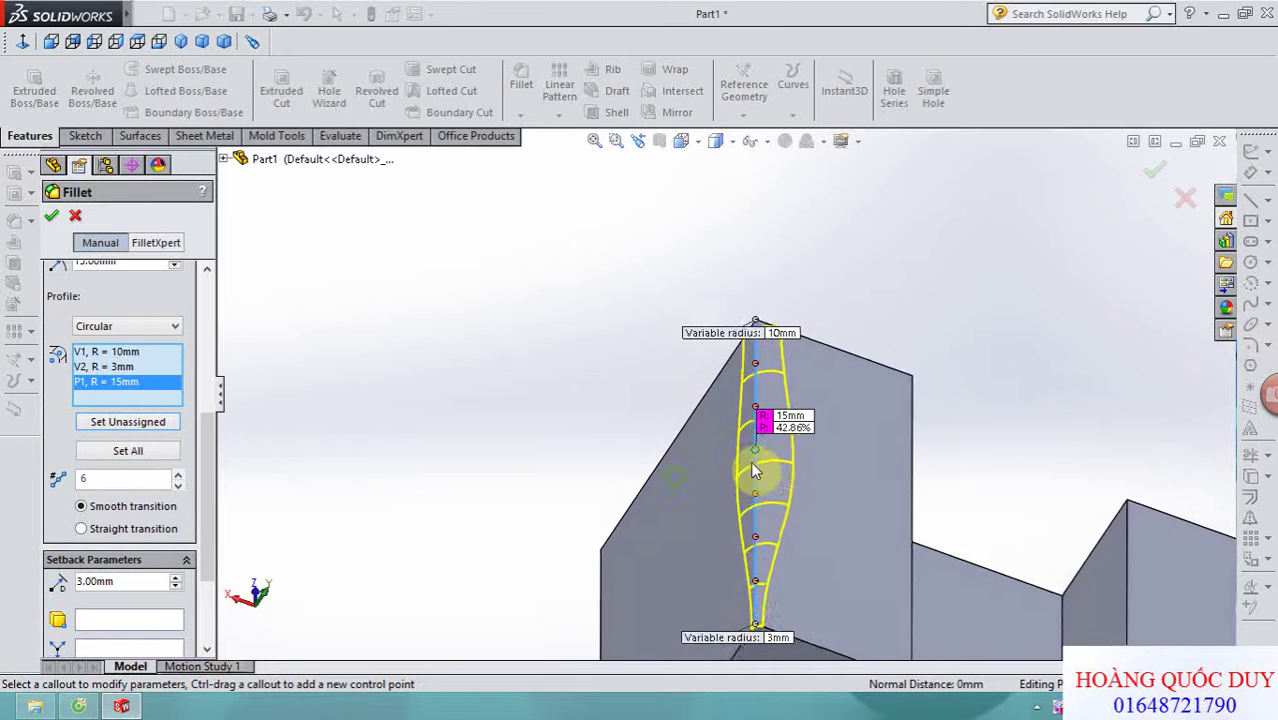
middle_click_drag(800, 450, 970, 334)
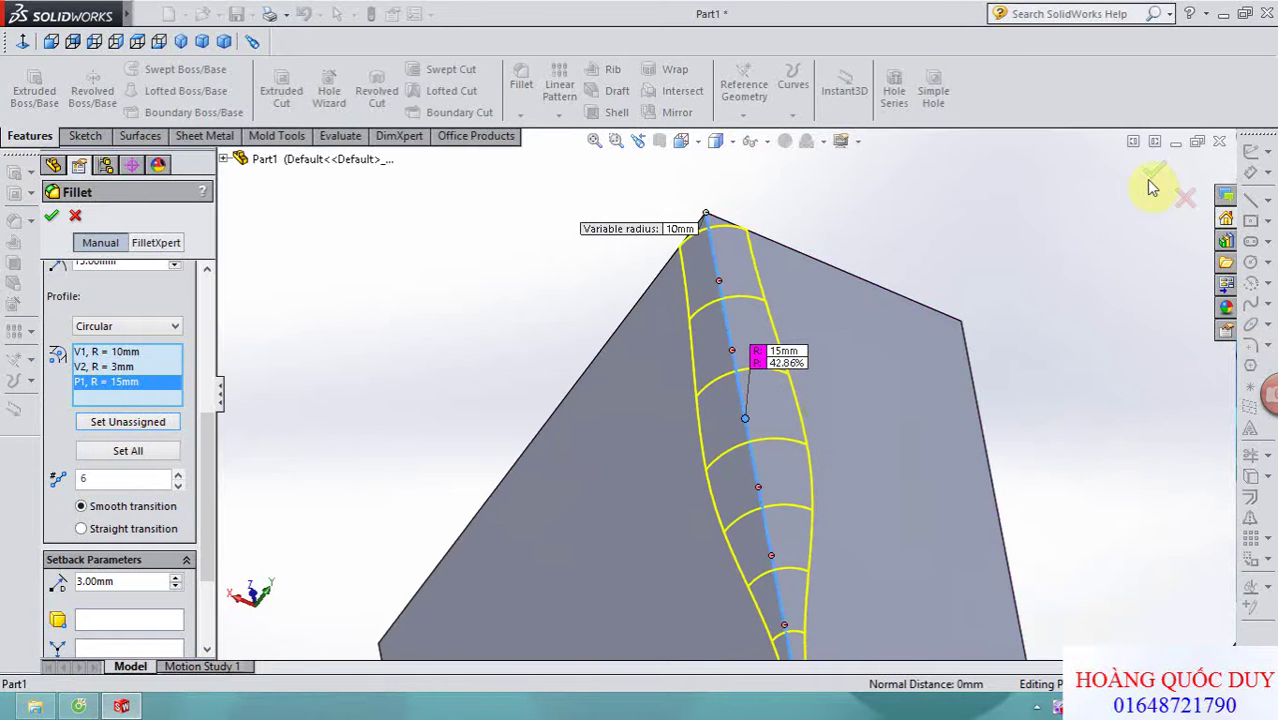
mouse_move(1028, 192)
middle_mouse_down()
mouse_move(996, 243)
mouse_move(799, 428)
middle_mouse_up()
- Edit VarFillet2 to use a Straight transition and accept it
right_click(97, 377)
left_click(114, 320)
scroll(204, 477, "down", 1)
scroll(194, 527, "down", 2)
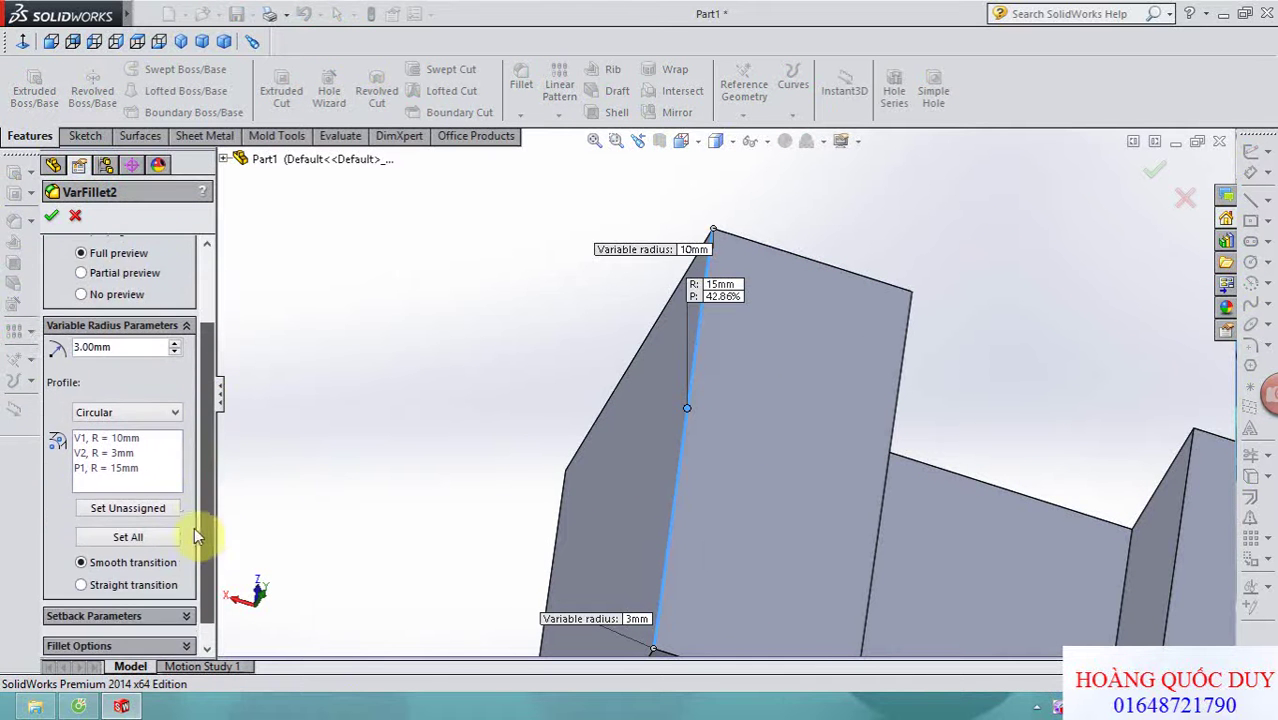
left_click(82, 582)
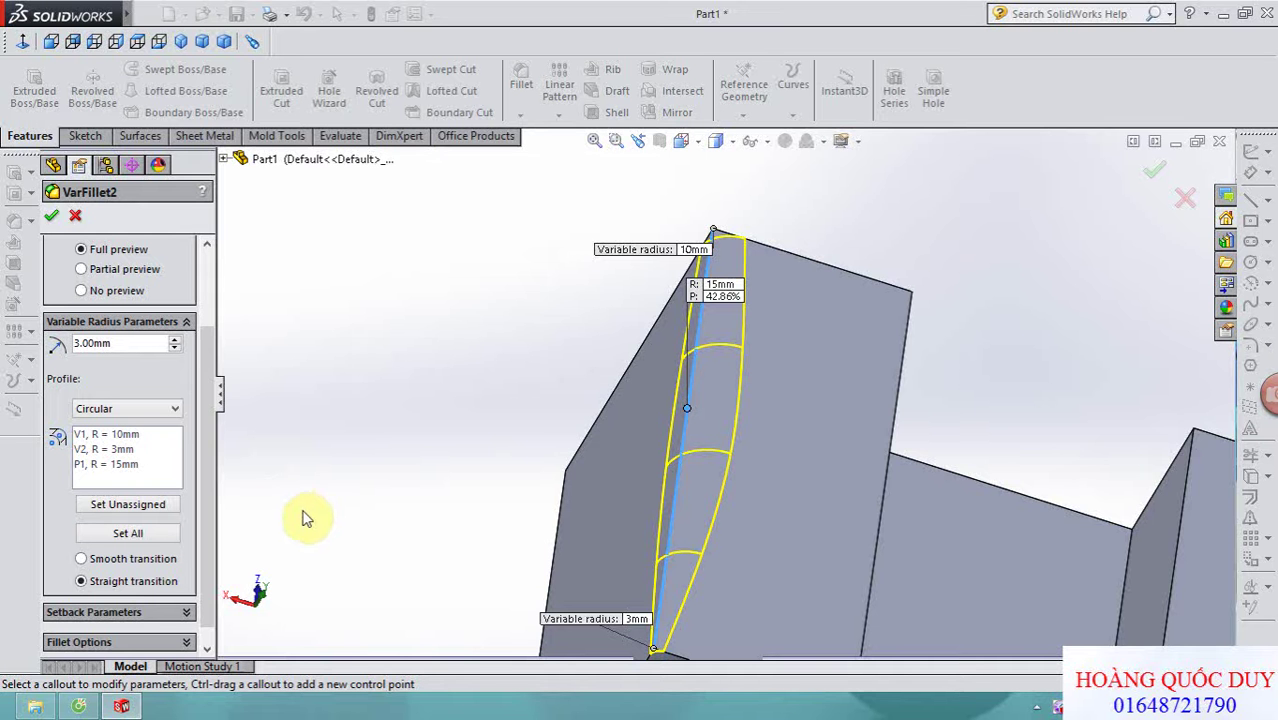
mouse_move(420, 470)
middle_mouse_down()
mouse_move(533, 374)
mouse_move(532, 437)
middle_mouse_up()
scroll(532, 437, "up", 3)
scroll(456, 448, "up", 2)
scroll(740, 495, "down", 5)
scroll(757, 408, "down", 3)
left_click(1155, 170)
- Reopen VarFillet2 and compare smooth versus straight transitions
key("f")
right_click(117, 372)
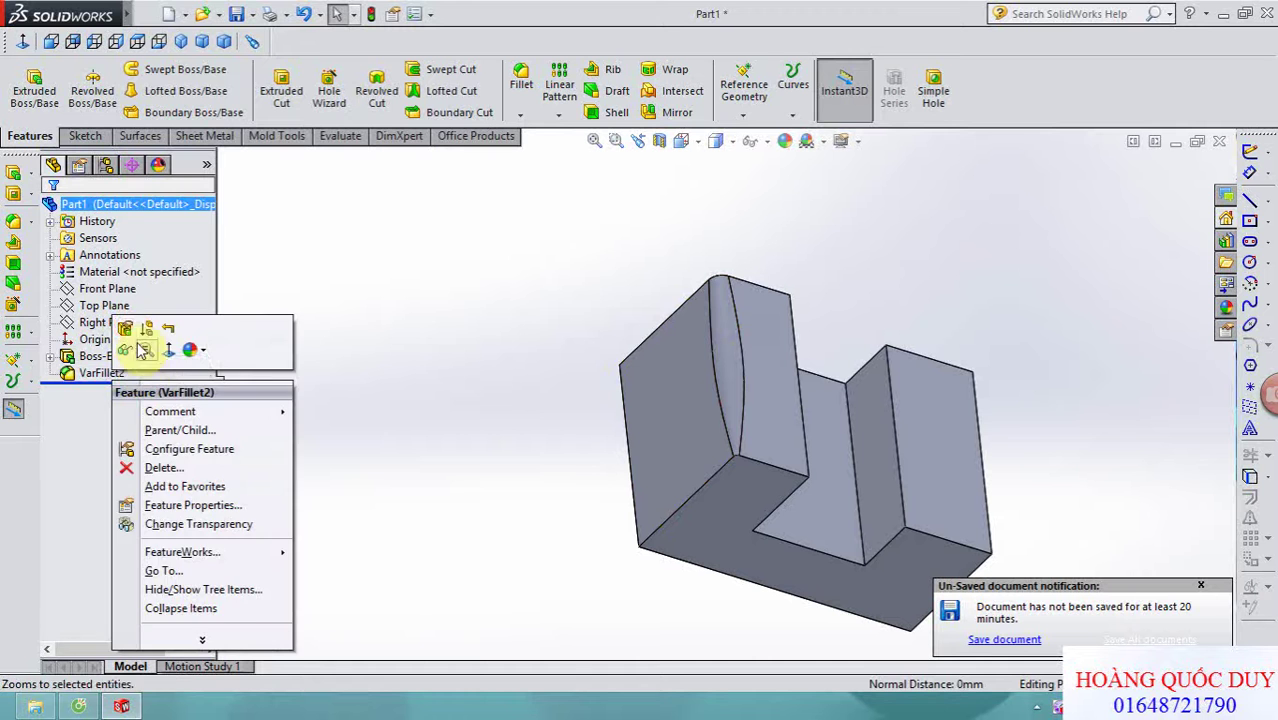
left_click(124, 329)
scroll(195, 440, "down", 3)
left_click(82, 540)
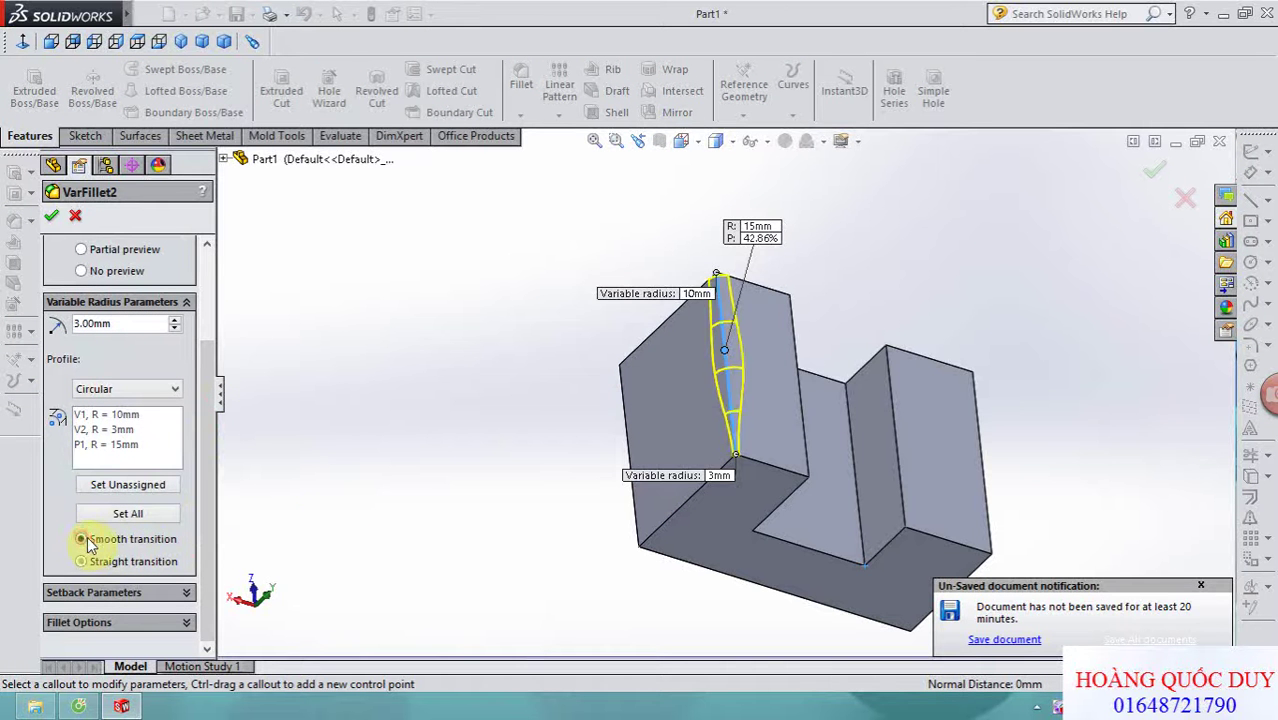
scroll(698, 436, "down", 2)
left_click(80, 563)
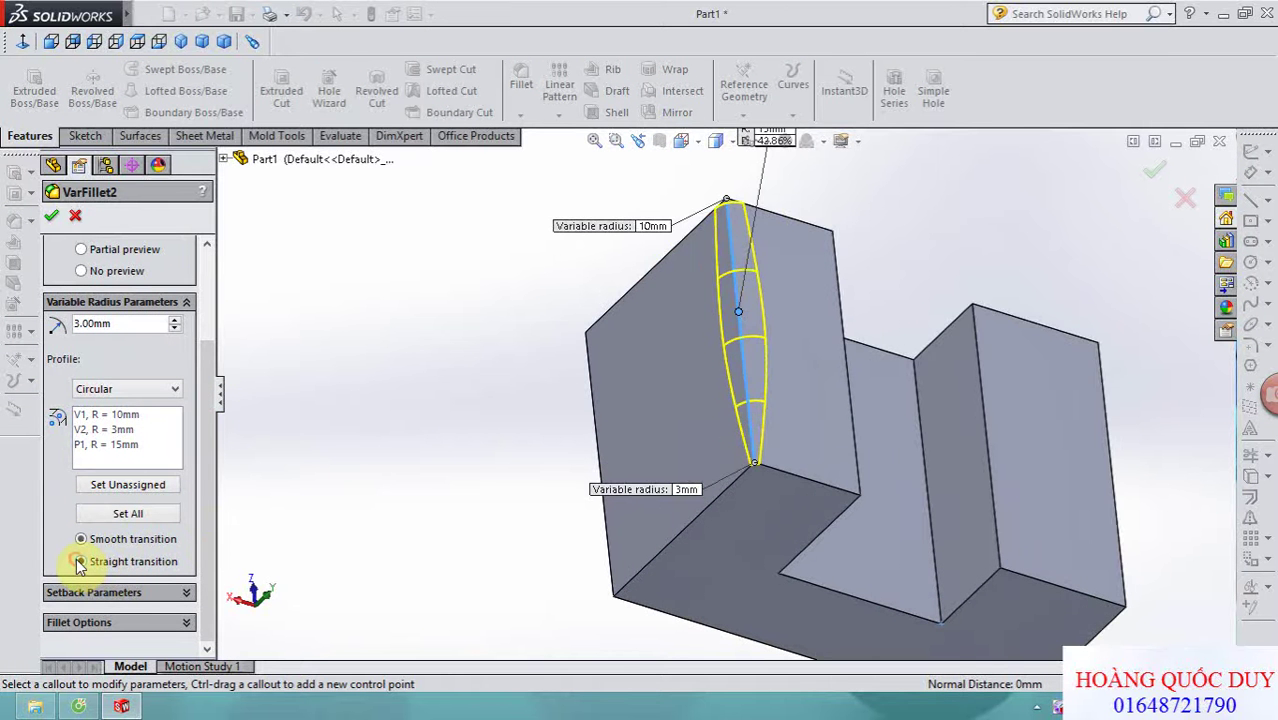
scroll(770, 295, "down", 1)
scroll(776, 285, "down", 1)
scroll(685, 390, "down", 2)
scroll(678, 358, "up", 1)
scroll(668, 330, "up", 1)
scroll(708, 345, "up", 2)
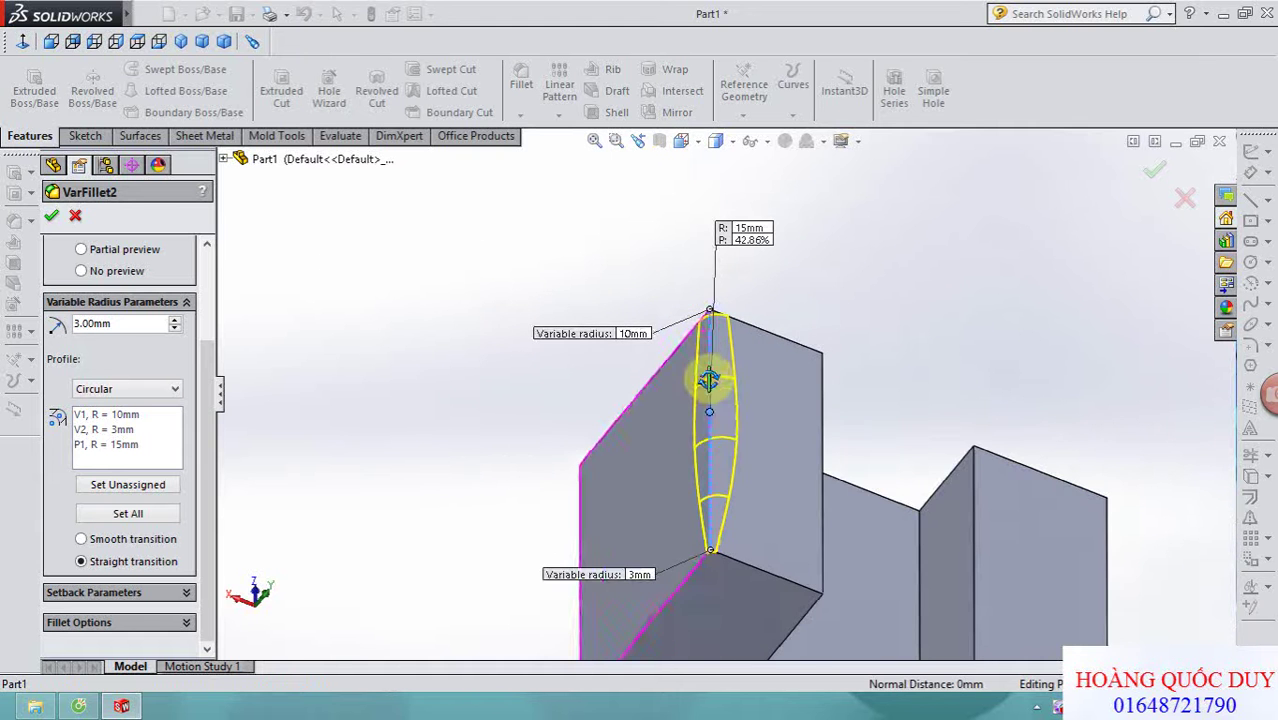
scroll(711, 403, "down", 2)
scroll(720, 400, "up", 2)
scroll(728, 402, "down", 1)
scroll(728, 405, "down", 1)
scroll(712, 410, "up", 1)
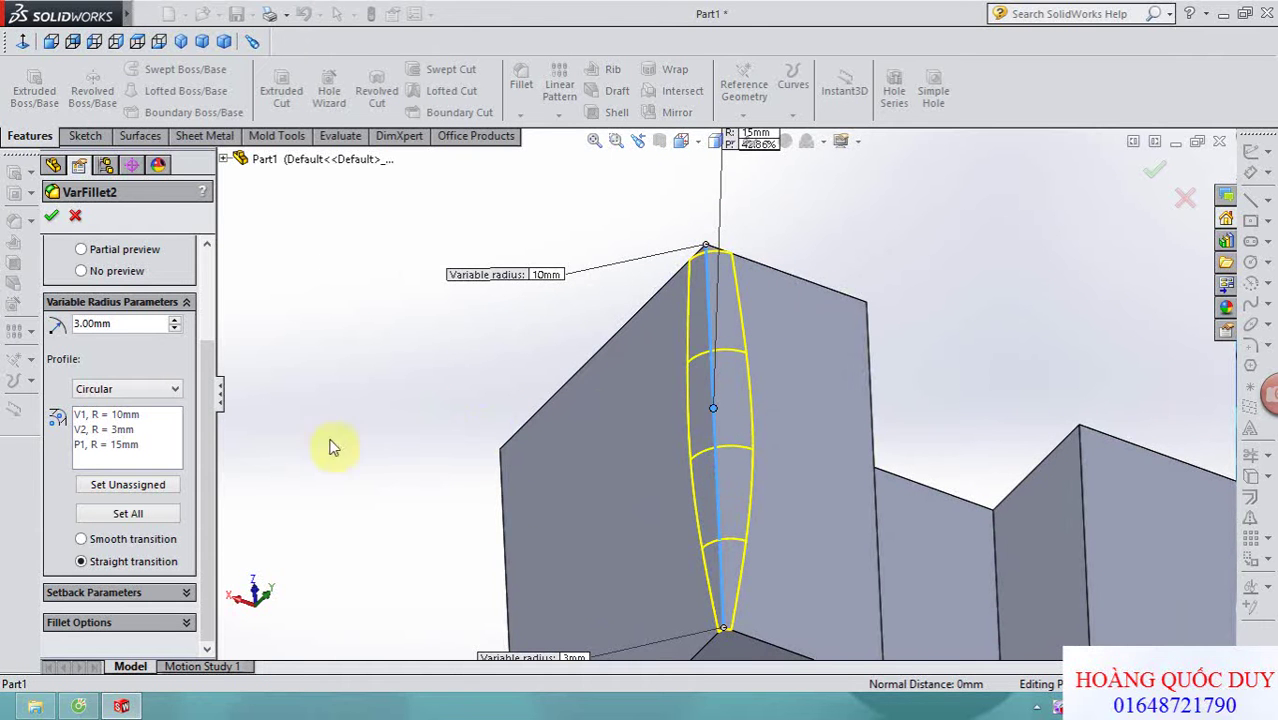
- Set the midpoint control point to 7 mm and top vertex V1 to 15 mm
left_click(120, 444)
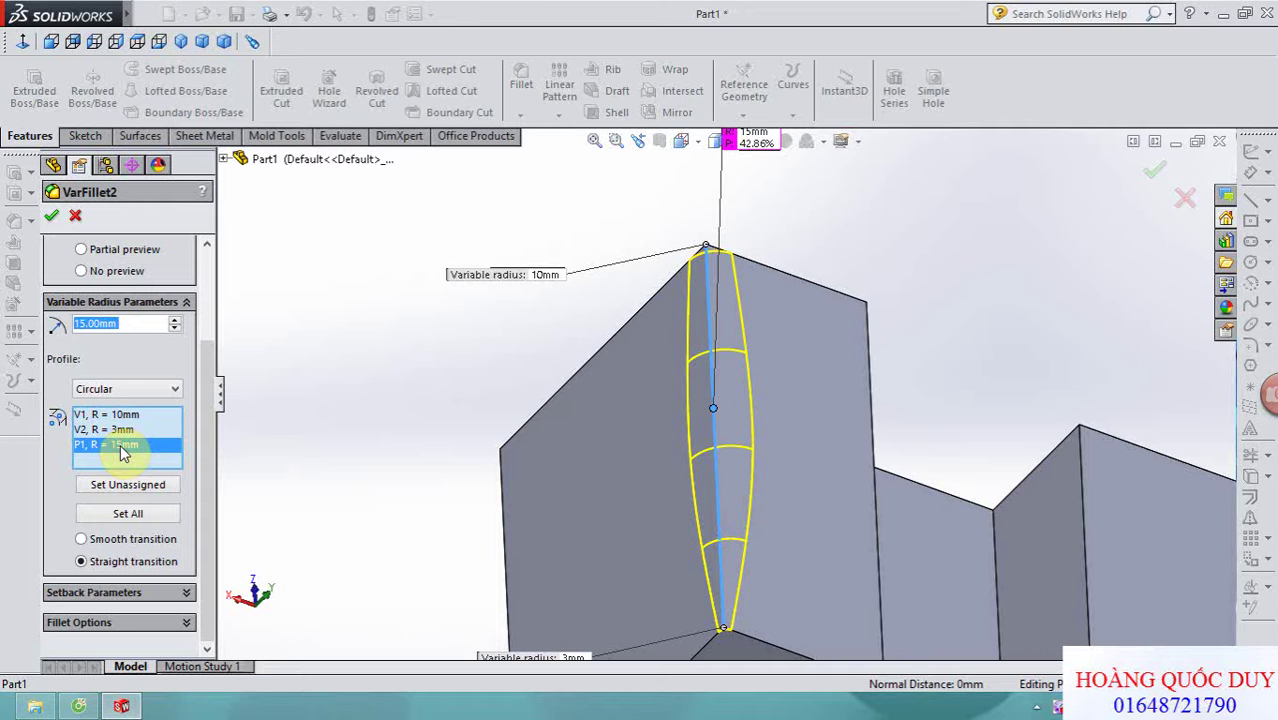
type("7")
key("Return")
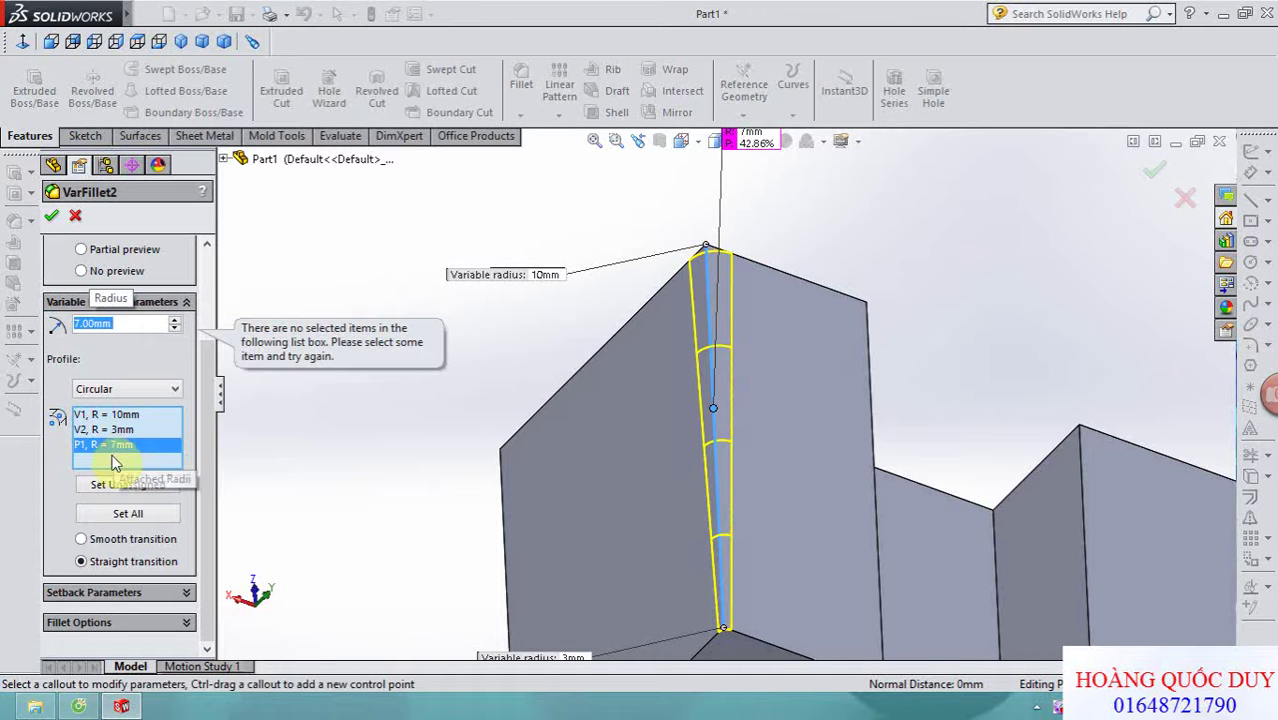
left_click(117, 416)
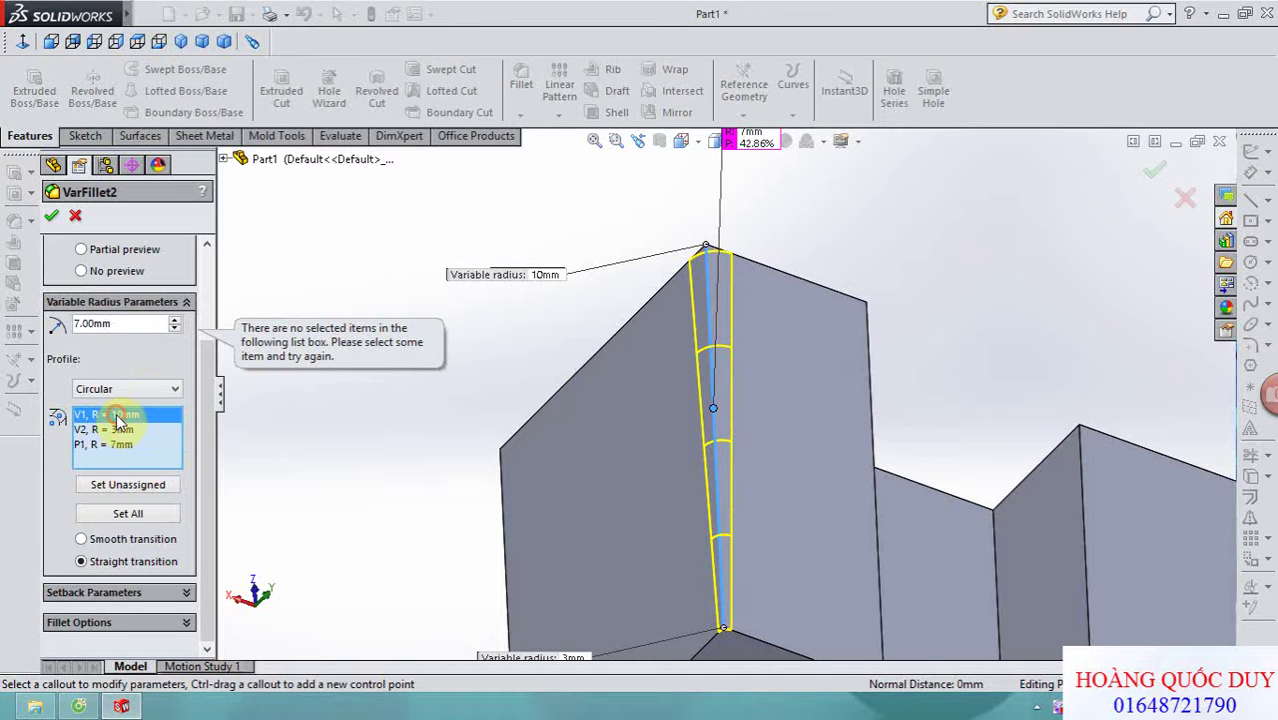
type("1")
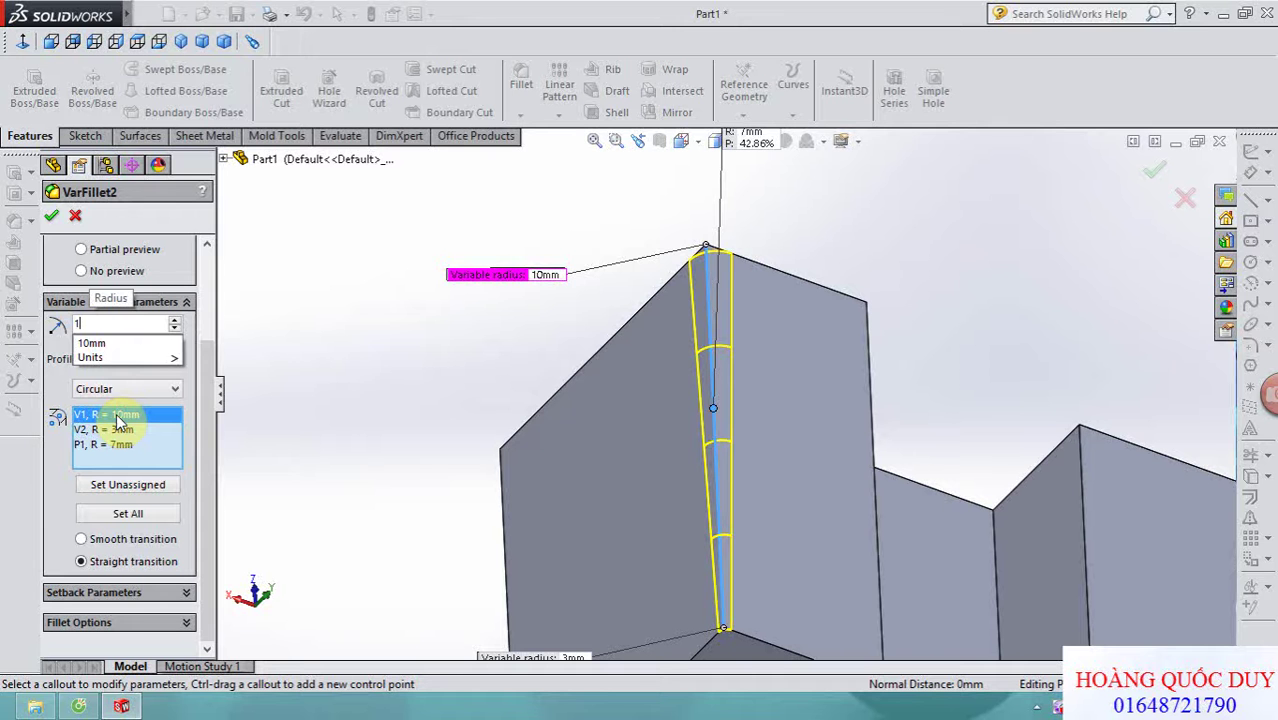
type("5")
key("Return")
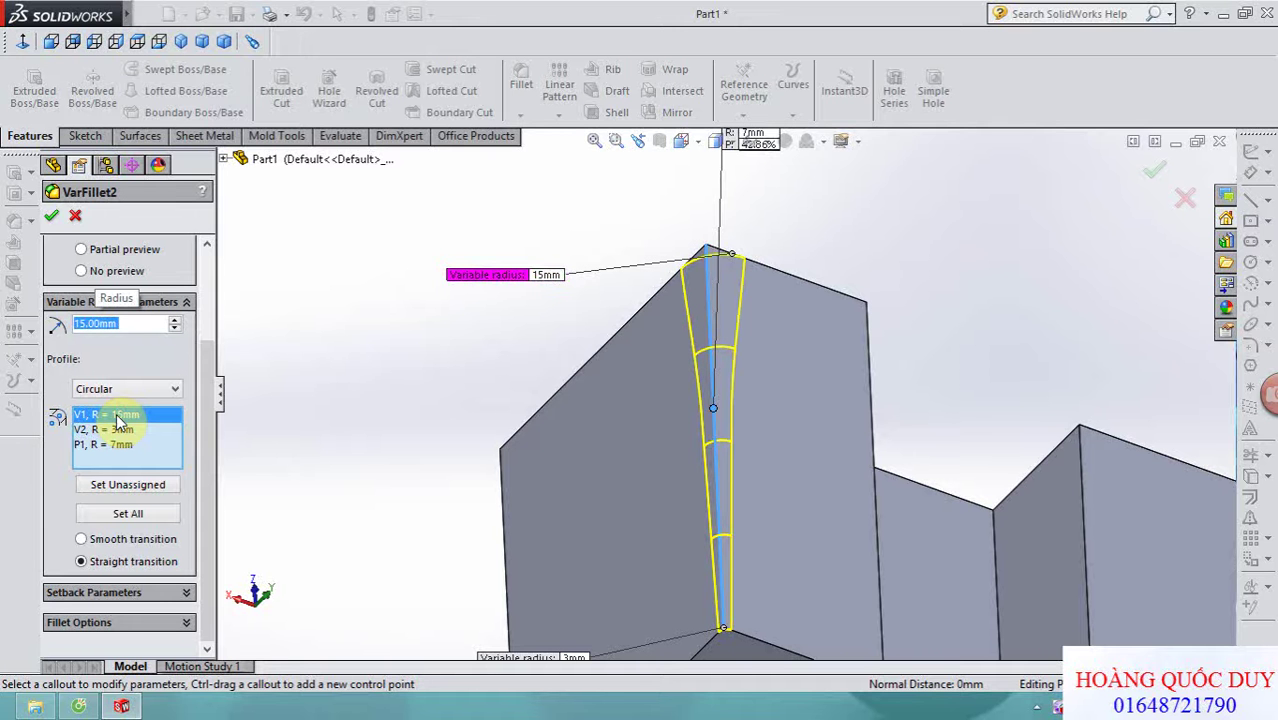
- Delete the midpoint control point, keep Straight transition, and accept VarFillet2
left_click(120, 444)
right_click(122, 446)
left_click(178, 481)
scroll(730, 440, "up", 3)
scroll(710, 515, "down", 2)
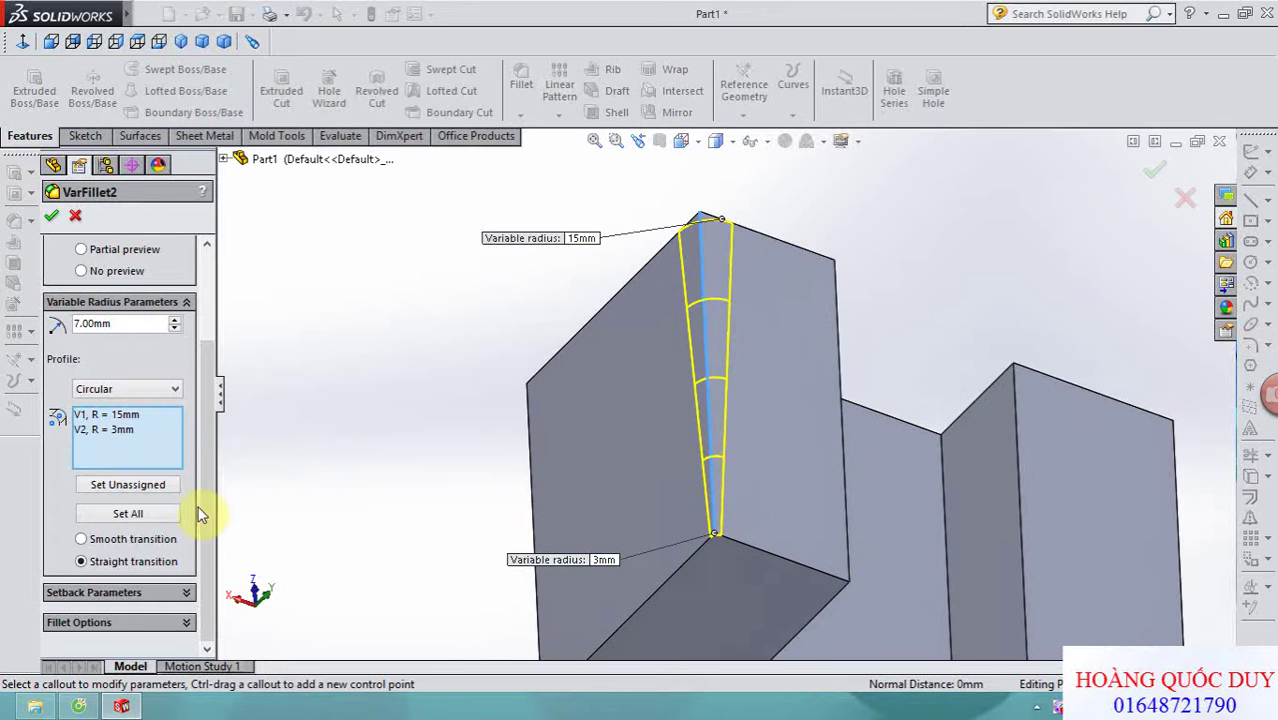
left_click(81, 539)
scroll(736, 380, "down", 2)
left_click(81, 561)
scroll(365, 470, "up", 1)
scroll(365, 470, "up", 2)
middle_click_drag(499, 456, 545, 452)
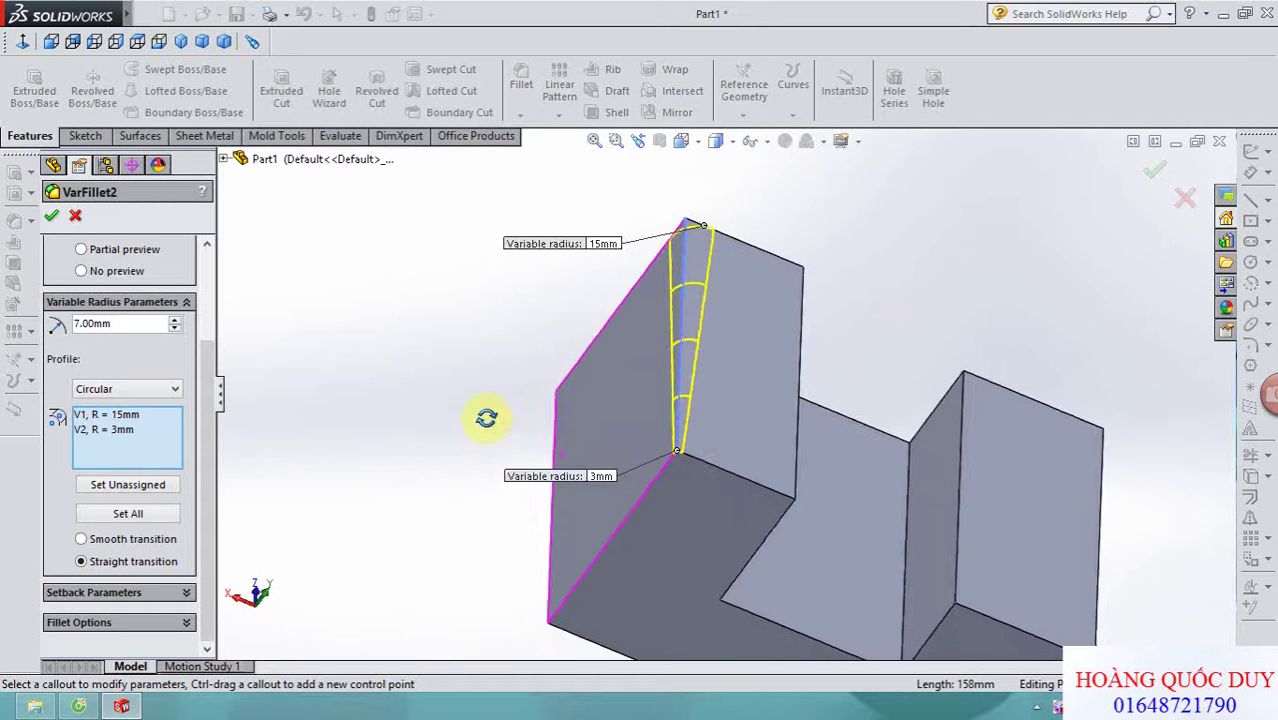
scroll(720, 394, "up", 3)
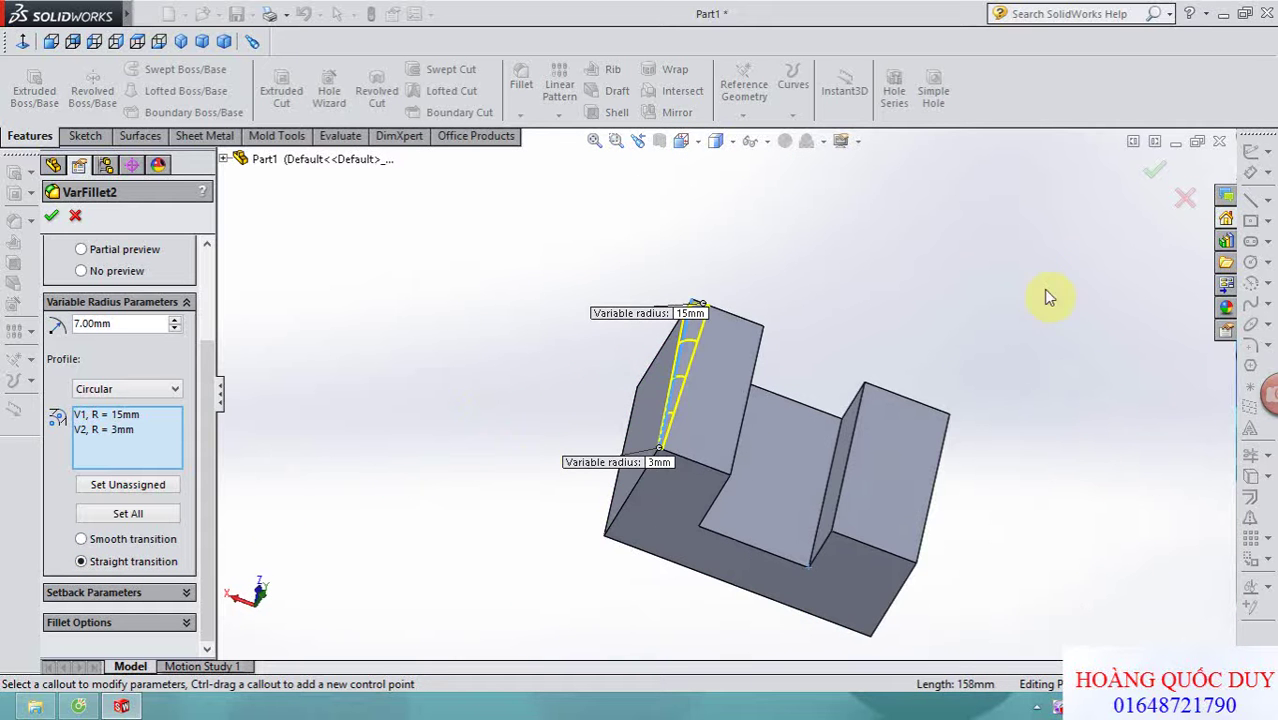
left_click(1150, 174)
middle_click_drag(895, 293, 903, 291)
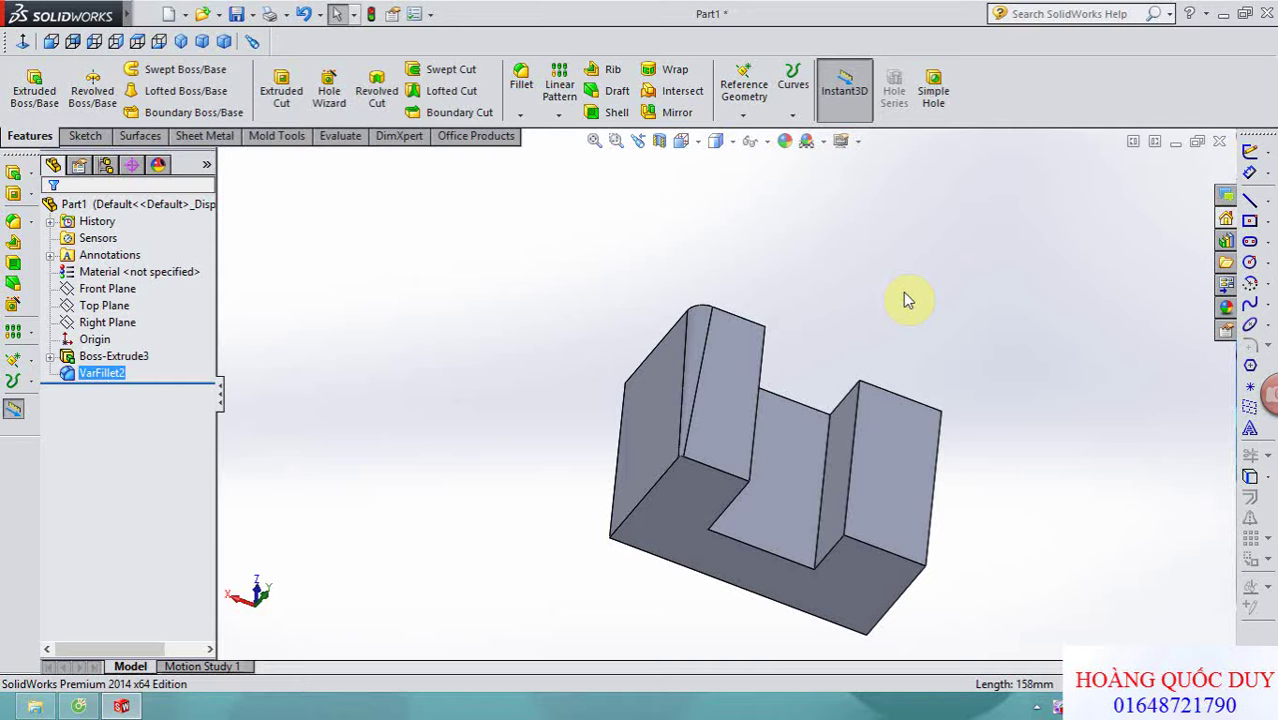
- Reopen VarFillet2 for editing and accept it unchanged
scroll(770, 365, "up", 1)
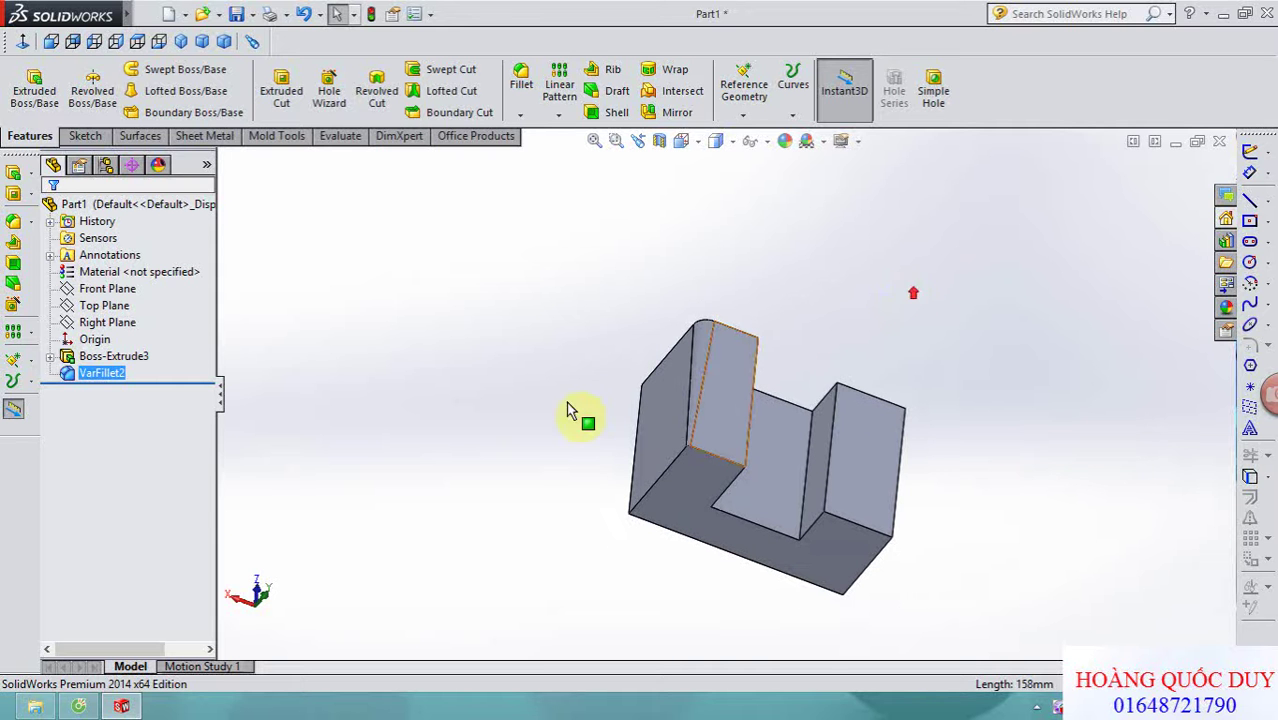
right_click(120, 377)
left_click(128, 326)
left_click_drag(211, 476, 204, 550)
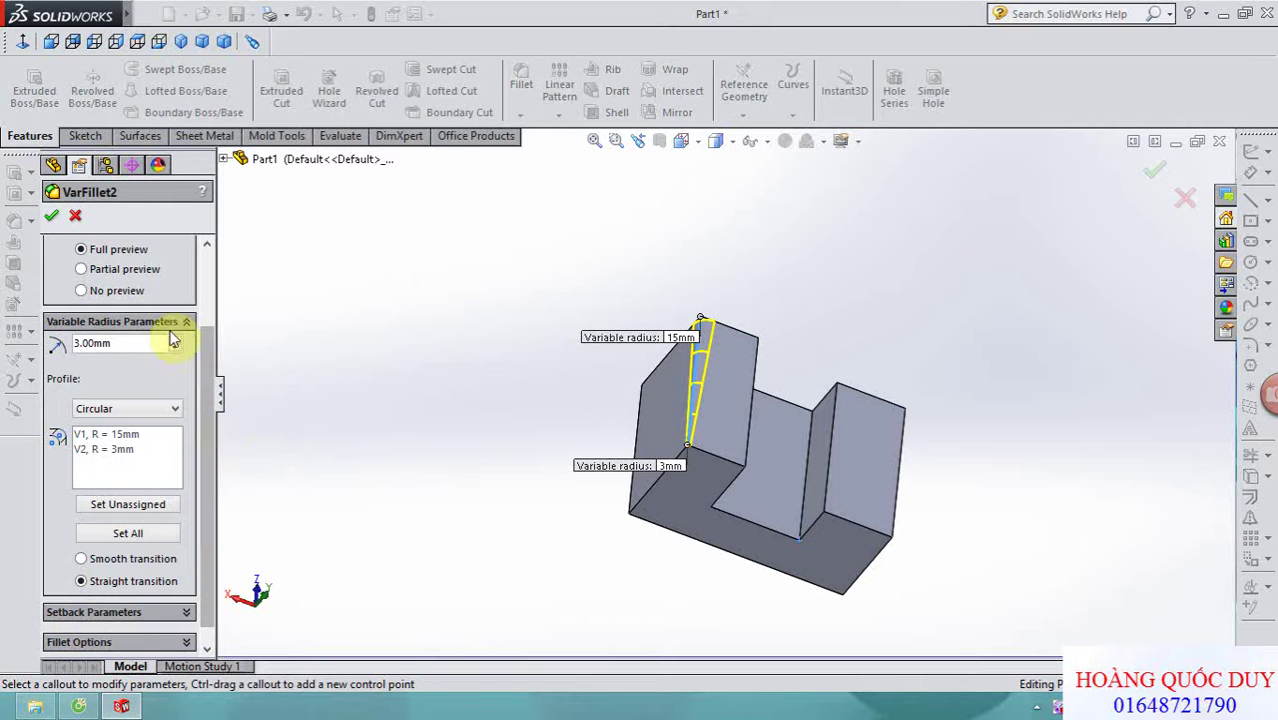
left_click(202, 425)
left_click_drag(213, 377, 221, 348)
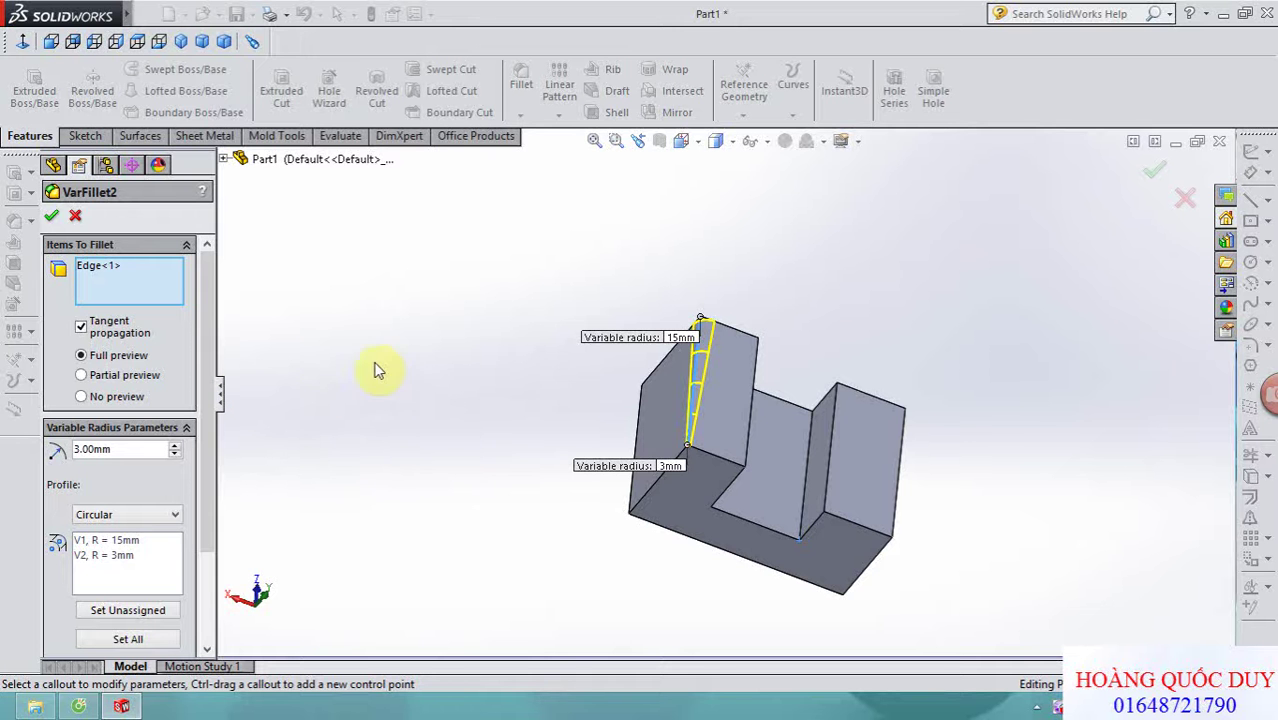
middle_click_drag(474, 399, 556, 423)
scroll(688, 380, "down", 2)
middle_click_drag(467, 404, 461, 378)
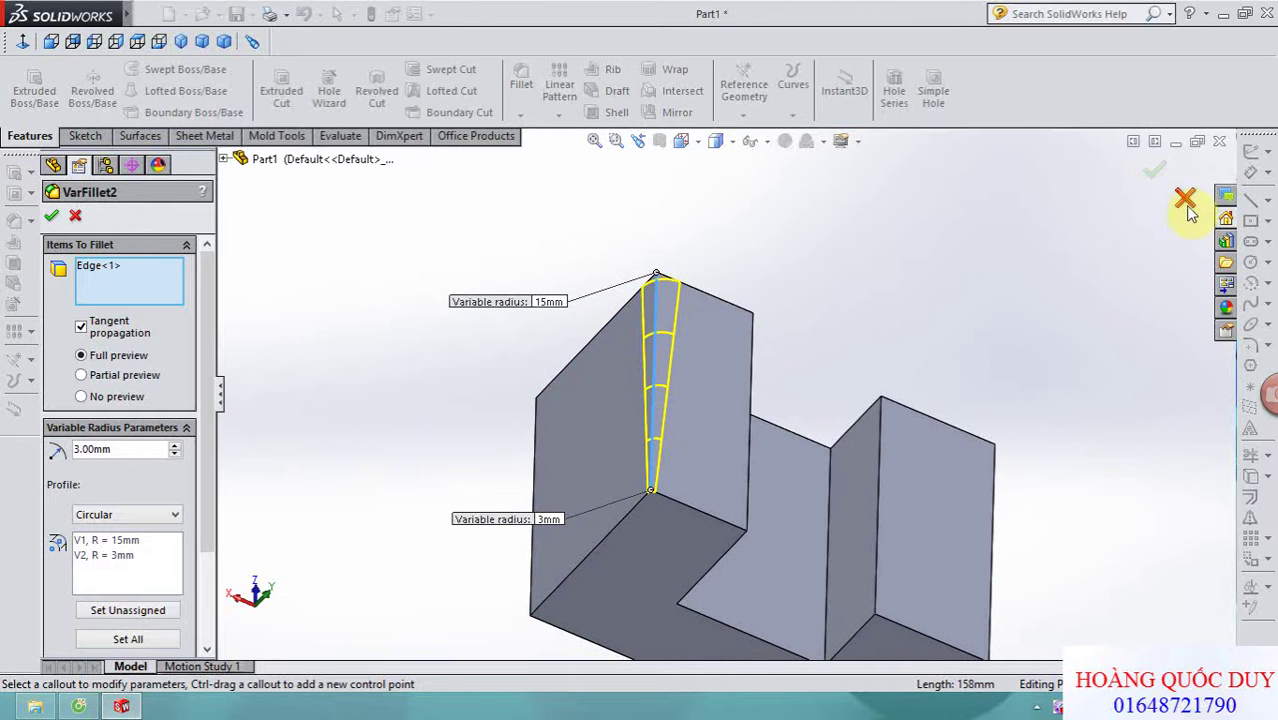
left_click(1155, 170)
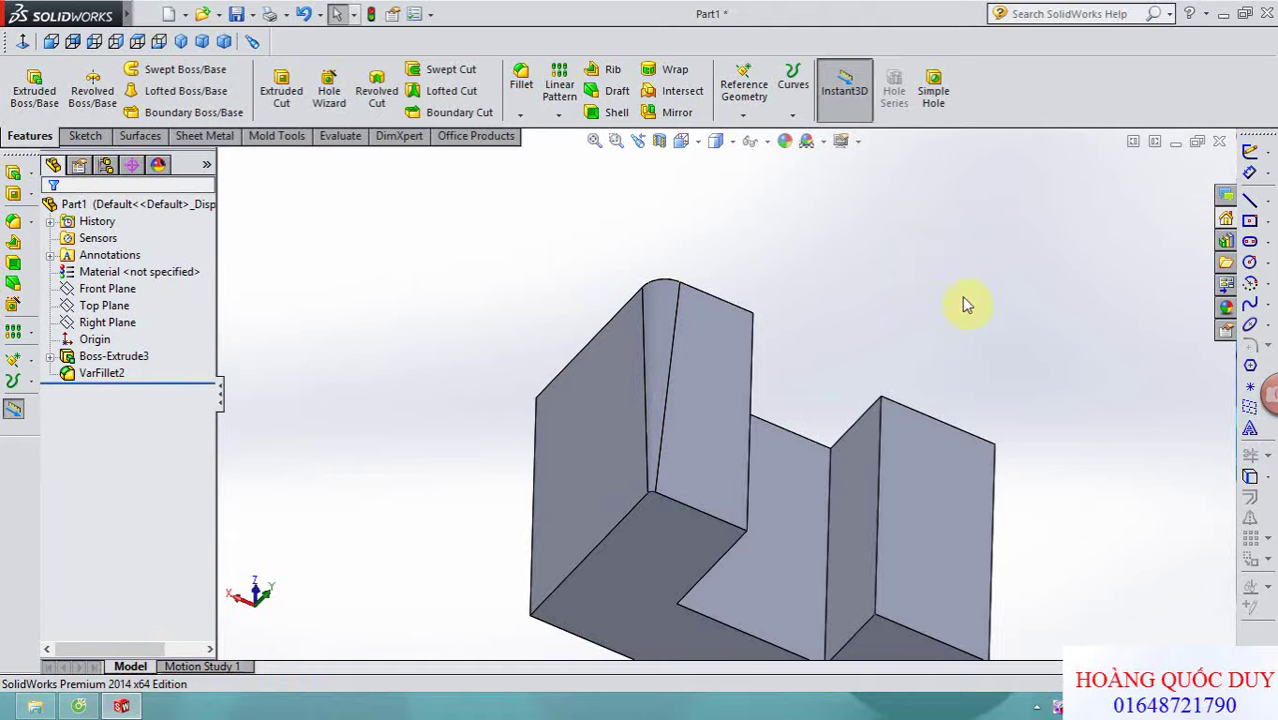
- Undo VarFillet2 so the block's vertical edge is sharp again
mouse_move(949, 321)
middle_mouse_down()
mouse_move(929, 292)
mouse_move(853, 310)
middle_mouse_up()
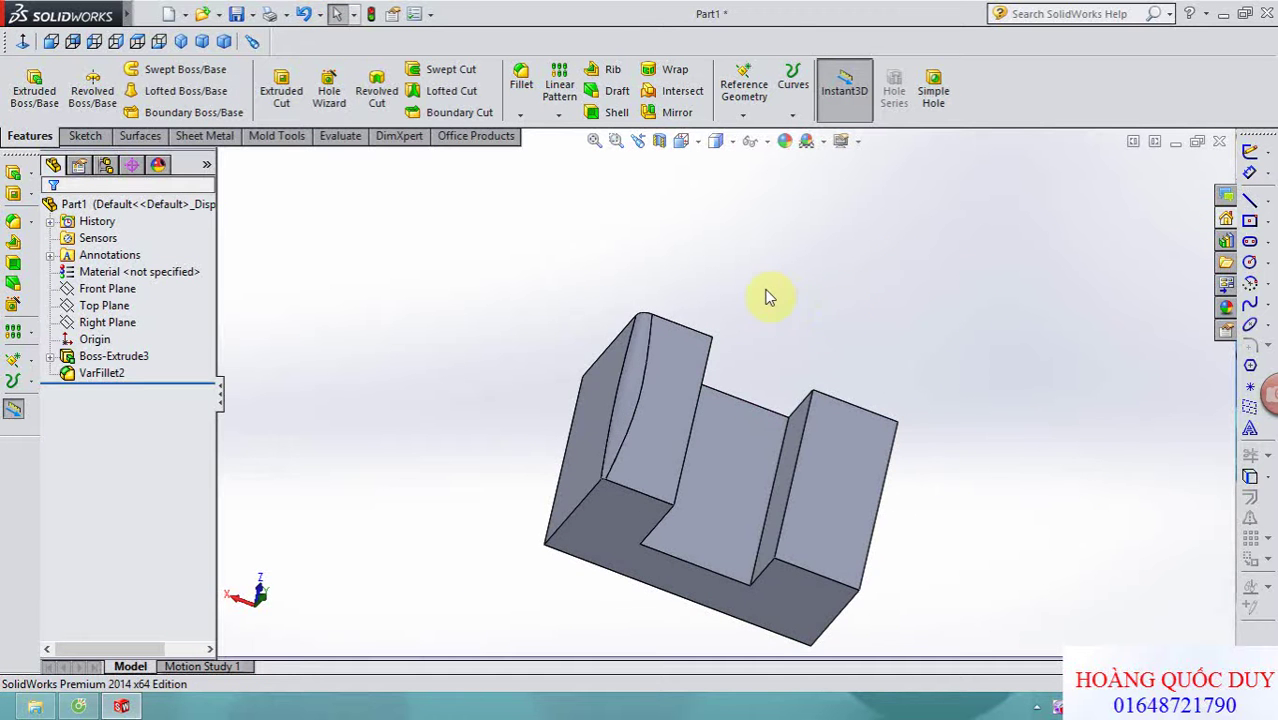
scroll(771, 296, "down", 5)
key("ctrl+z")
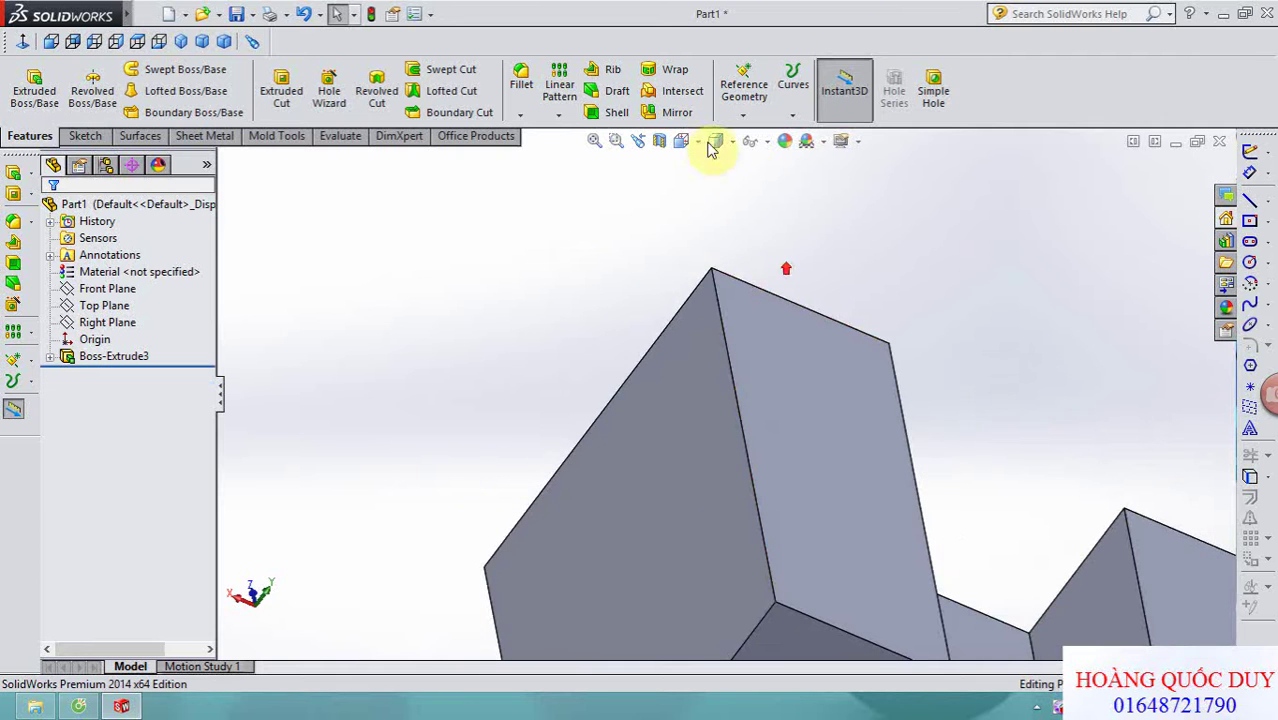
- Start a face fillet and pick the left block's top face as the first face set
left_click(523, 80)
scroll(479, 334, "up", 2)
scroll(475, 332, "up", 2)
left_click(82, 327)
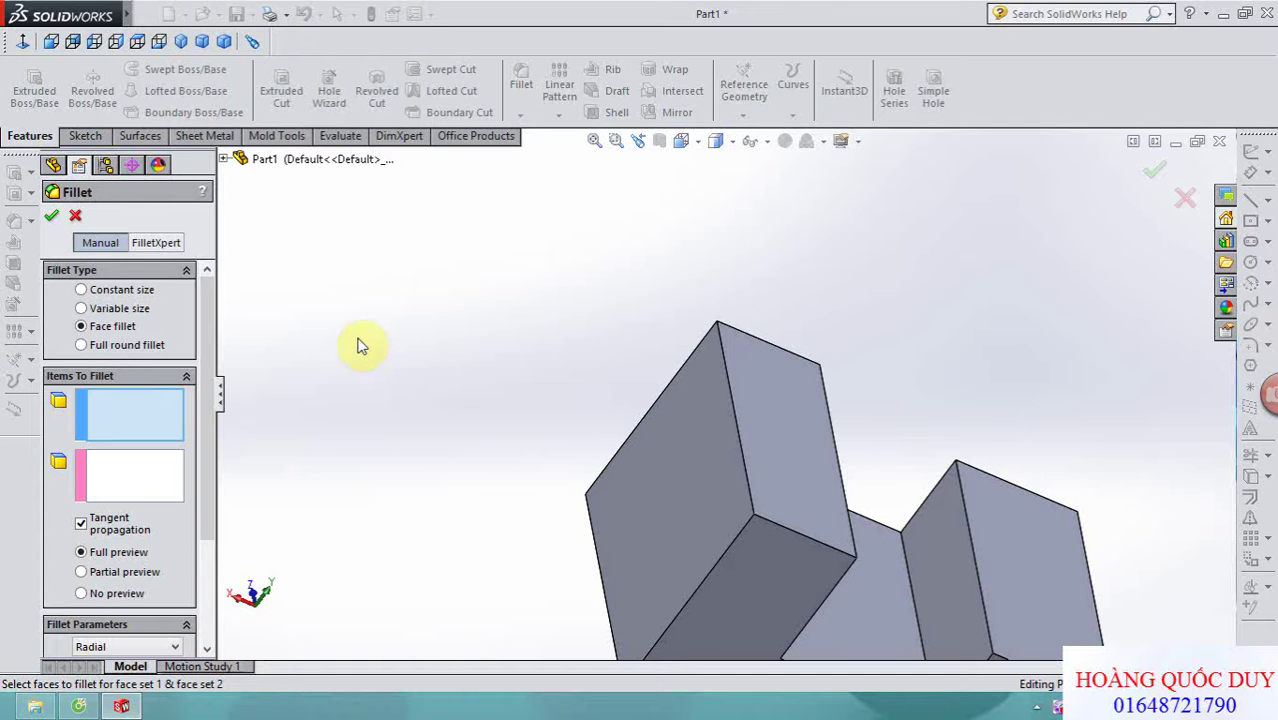
middle_click_drag(444, 380, 567, 372)
scroll(736, 499, "down", 2)
scroll(479, 445, "down", 2)
scroll(480, 365, "up", 4)
middle_click_drag(559, 365, 556, 378)
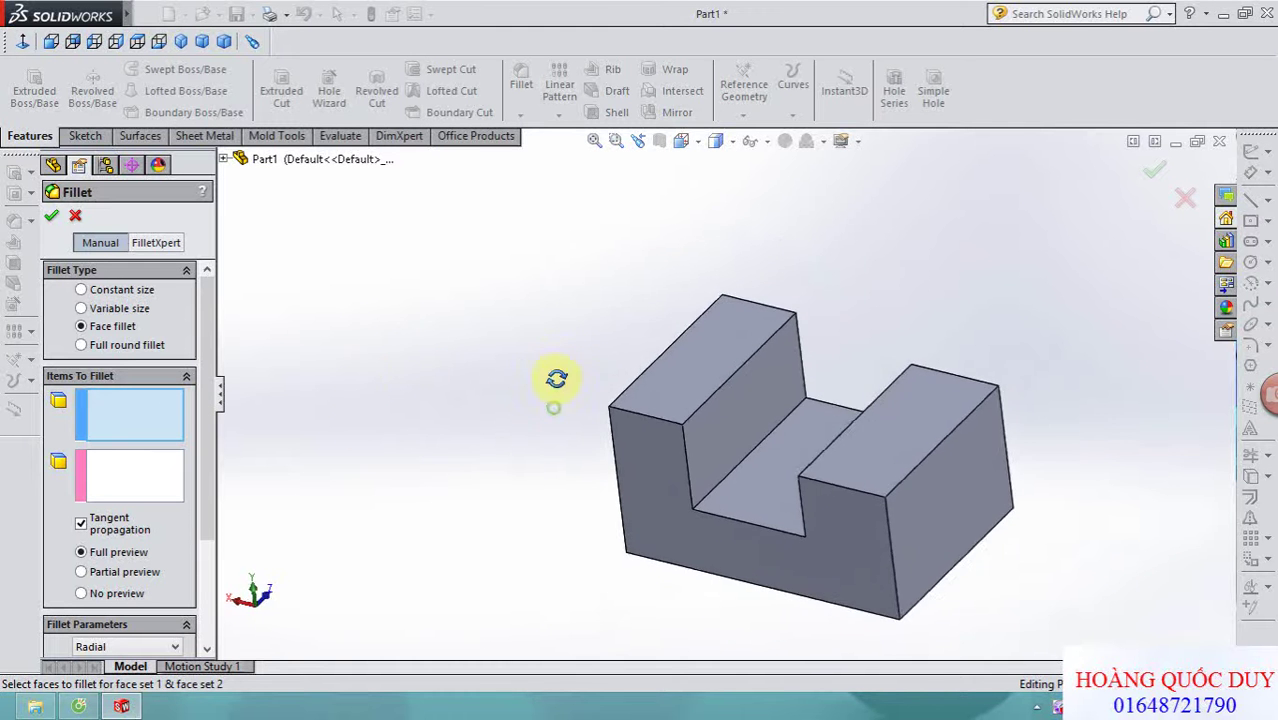
scroll(707, 380, "down", 4)
left_click(701, 343)
- Add the left block's three side faces as the second set and apply the 3 mm face fillet
left_click(180, 488)
left_click(803, 368)
middle_click_drag(719, 419, 733, 378)
scroll(722, 422, "down", 5)
scroll(684, 493, "up", 3)
left_click(636, 492)
scroll(651, 487, "down", 2)
scroll(633, 383, "down", 3)
scroll(707, 542, "up", 3)
mouse_move(673, 513)
middle_mouse_down()
mouse_move(884, 397)
mouse_move(879, 422)
mouse_move(920, 296)
middle_mouse_up()
scroll(885, 350, "down", 2)
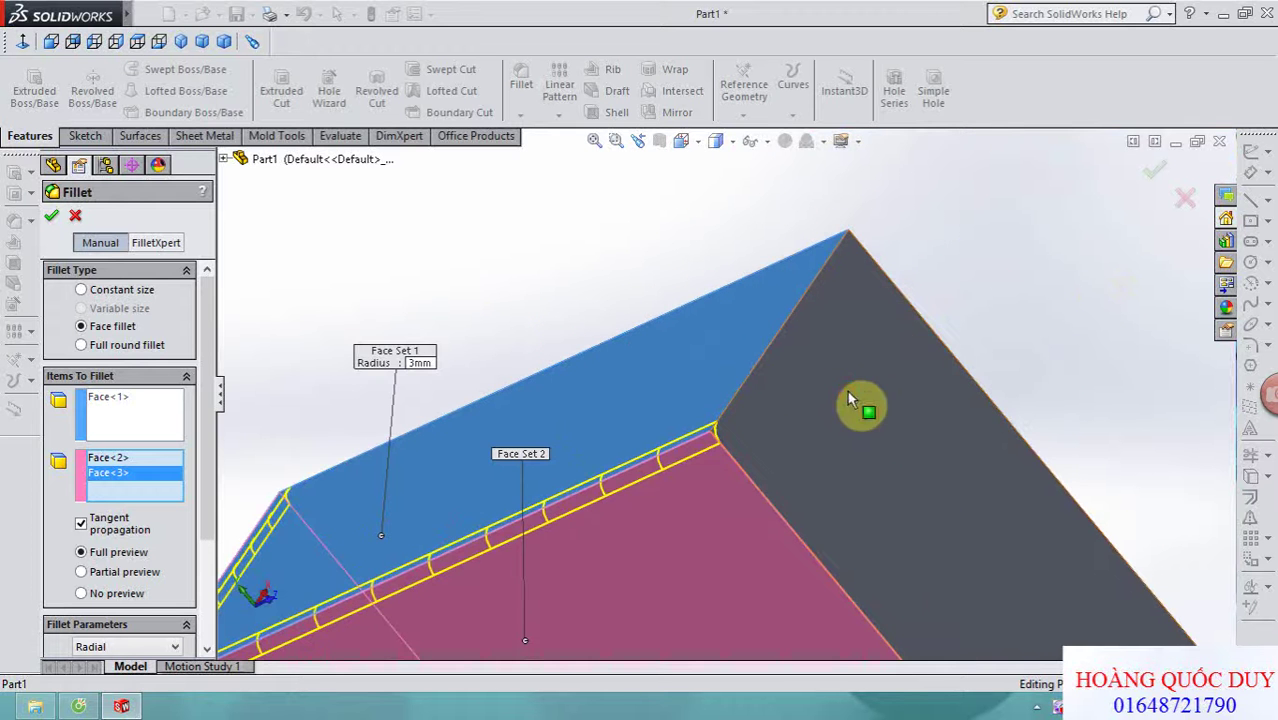
left_click(856, 400)
scroll(790, 415, "up", 3)
mouse_move(815, 350)
middle_mouse_down()
mouse_move(879, 320)
mouse_move(760, 370)
middle_mouse_up()
scroll(210, 495, "down", 1)
scroll(205, 530, "down", 2)
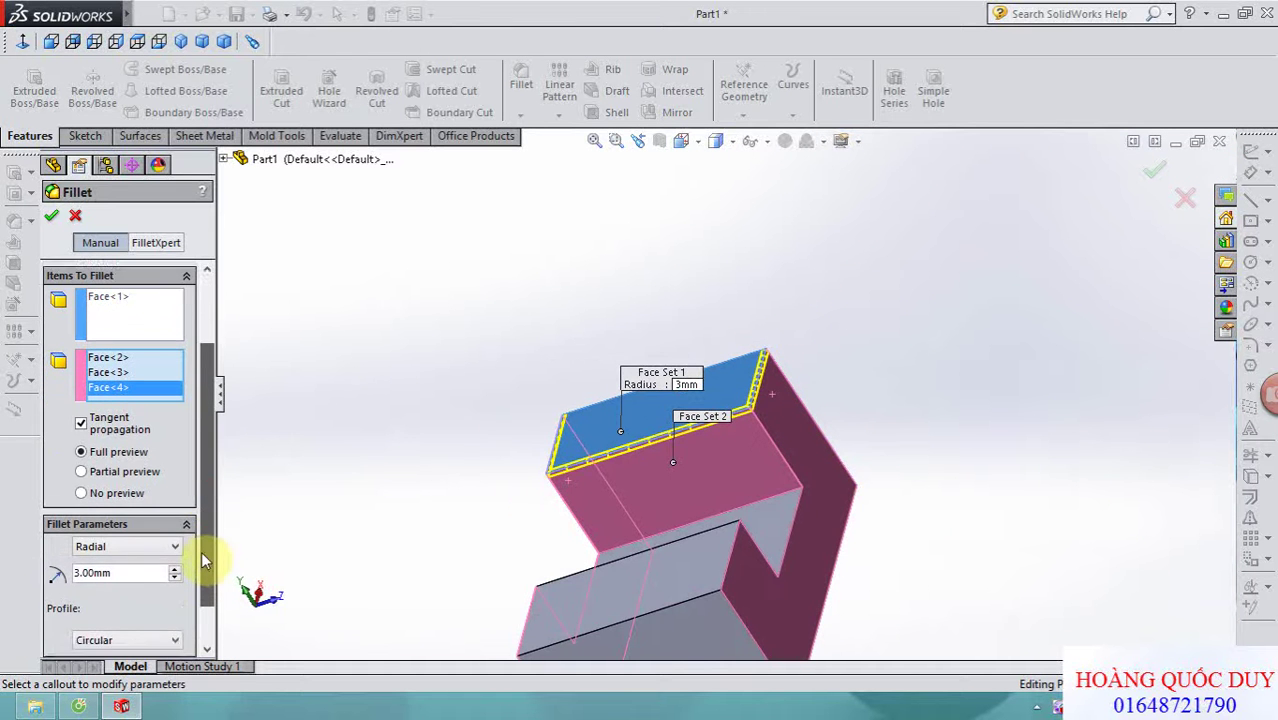
scroll(201, 540, "down", 2)
scroll(214, 499, "up", 2)
scroll(214, 428, "up", 1)
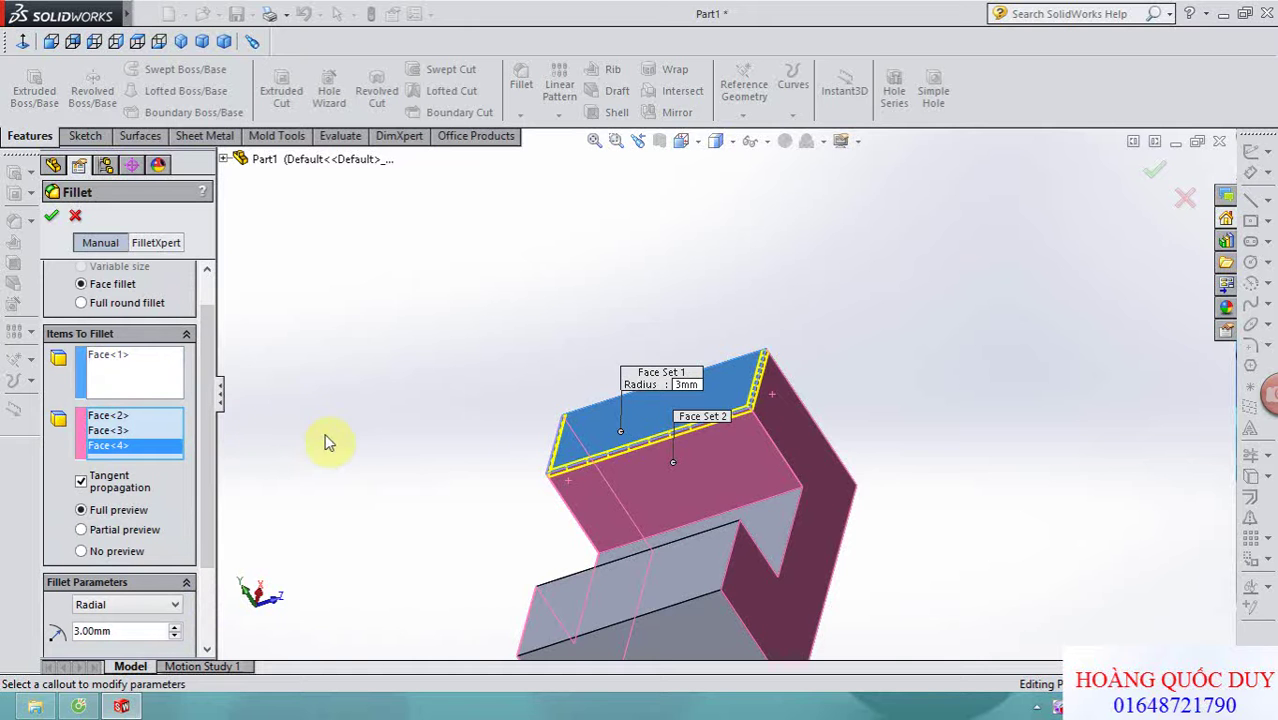
middle_click_drag(365, 437, 420, 415)
left_click(1155, 172)
- Begin a new fillet using the Full round fillet type
mouse_move(750, 260)
middle_mouse_down()
mouse_move(825, 345)
mouse_move(866, 455)
mouse_move(793, 289)
middle_mouse_up()
left_click(521, 80)
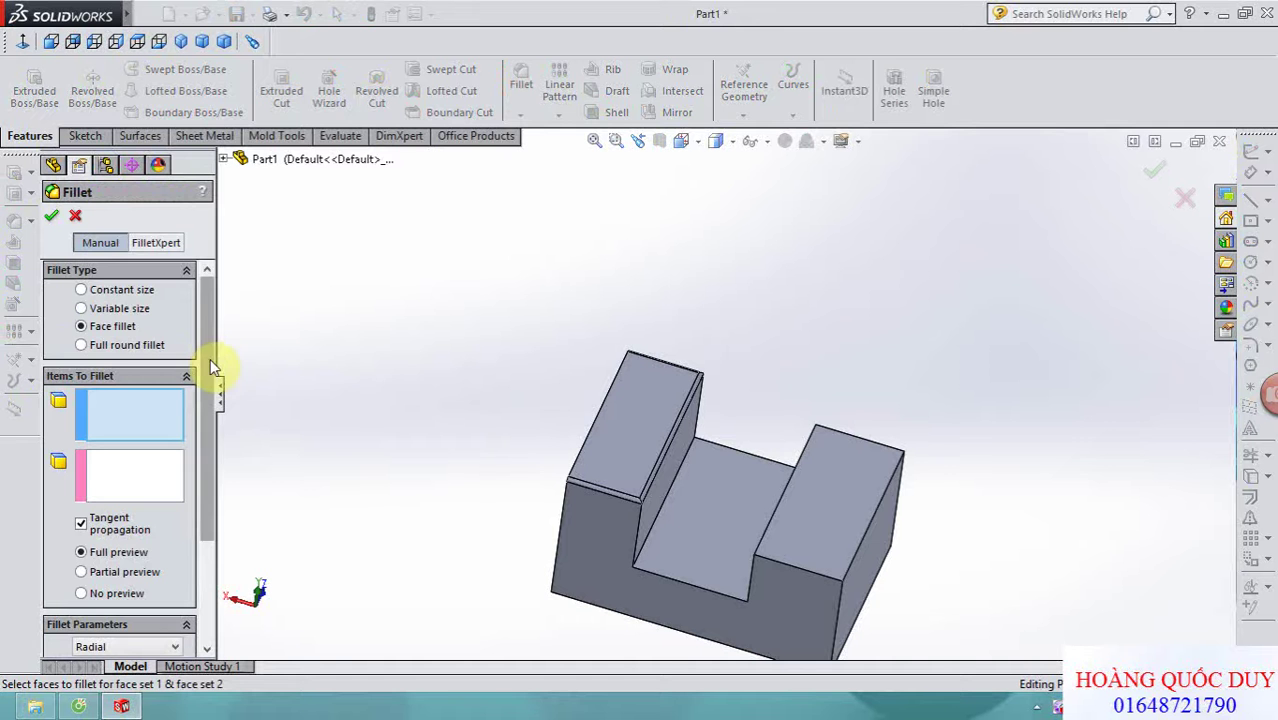
left_click(82, 345)
- Pick the right arm's slot-side face as side set 1 and its top as the centre face
scroll(207, 364, "down", 2)
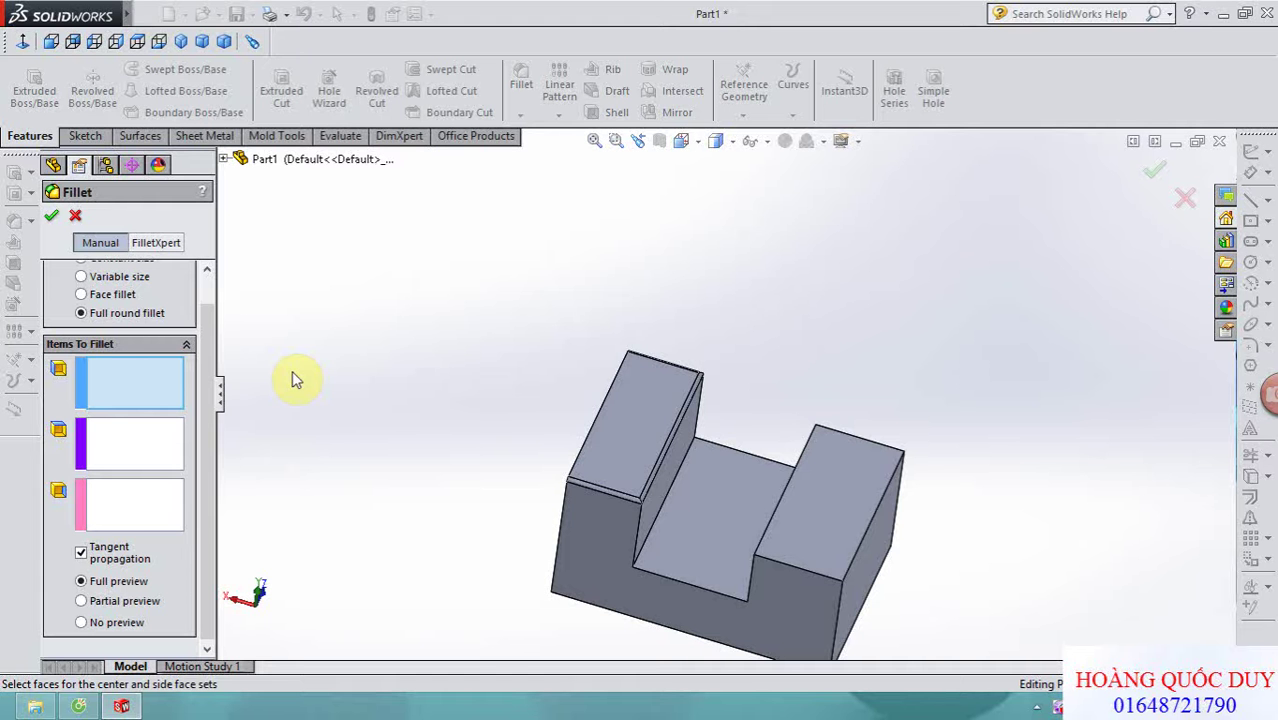
mouse_move(474, 428)
middle_mouse_down()
mouse_move(448, 371)
mouse_move(406, 382)
mouse_move(736, 562)
middle_mouse_up()
scroll(736, 600, "down", 3)
scroll(735, 597, "up", 2)
scroll(757, 495, "down", 2)
scroll(610, 257, "down", 3)
mouse_move(610, 257)
middle_mouse_down()
mouse_move(670, 334)
mouse_move(792, 316)
middle_mouse_up()
left_click(792, 316)
left_click(140, 440)
left_click(900, 370)
- Add the right arm's outer side face and accept the full round fillet
mouse_move(1061, 405)
middle_mouse_down()
mouse_move(1027, 314)
mouse_move(566, 418)
middle_mouse_up()
left_click(120, 479)
left_click(1062, 513)
mouse_move(1050, 513)
middle_mouse_down()
mouse_move(760, 429)
mouse_move(841, 429)
middle_mouse_up()
scroll(1021, 443, "up", 5)
scroll(884, 391, "down", 6)
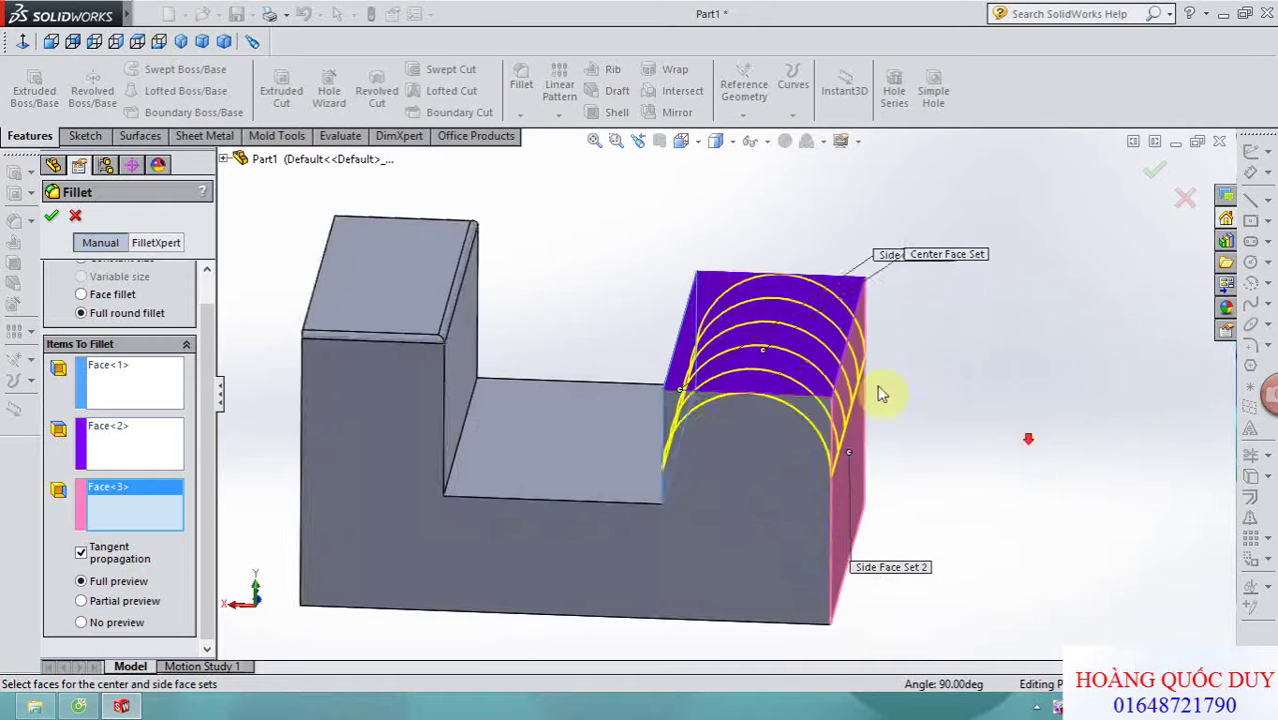
middle_click_drag(680, 413, 687, 337)
scroll(687, 337, "down", 2)
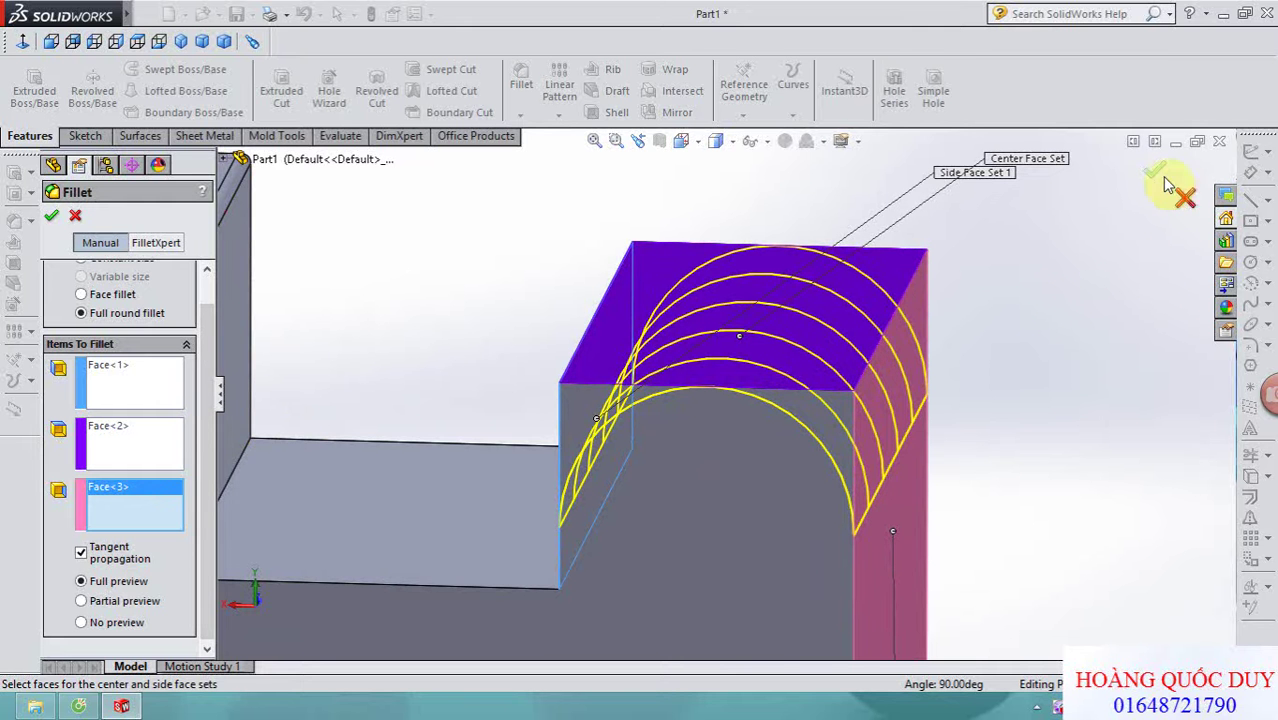
left_click(1155, 174)
- Orbit around the rounded part and open the edge-treatment feature list
scroll(1041, 212, "up", 4)
mouse_move(988, 289)
middle_mouse_down()
mouse_move(930, 308)
mouse_move(927, 377)
middle_mouse_up()
scroll(938, 405, "up", 2)
scroll(892, 478, "up", 2)
mouse_move(893, 476)
middle_mouse_down()
mouse_move(940, 433)
mouse_move(878, 451)
middle_mouse_up()
scroll(733, 388, "down", 2)
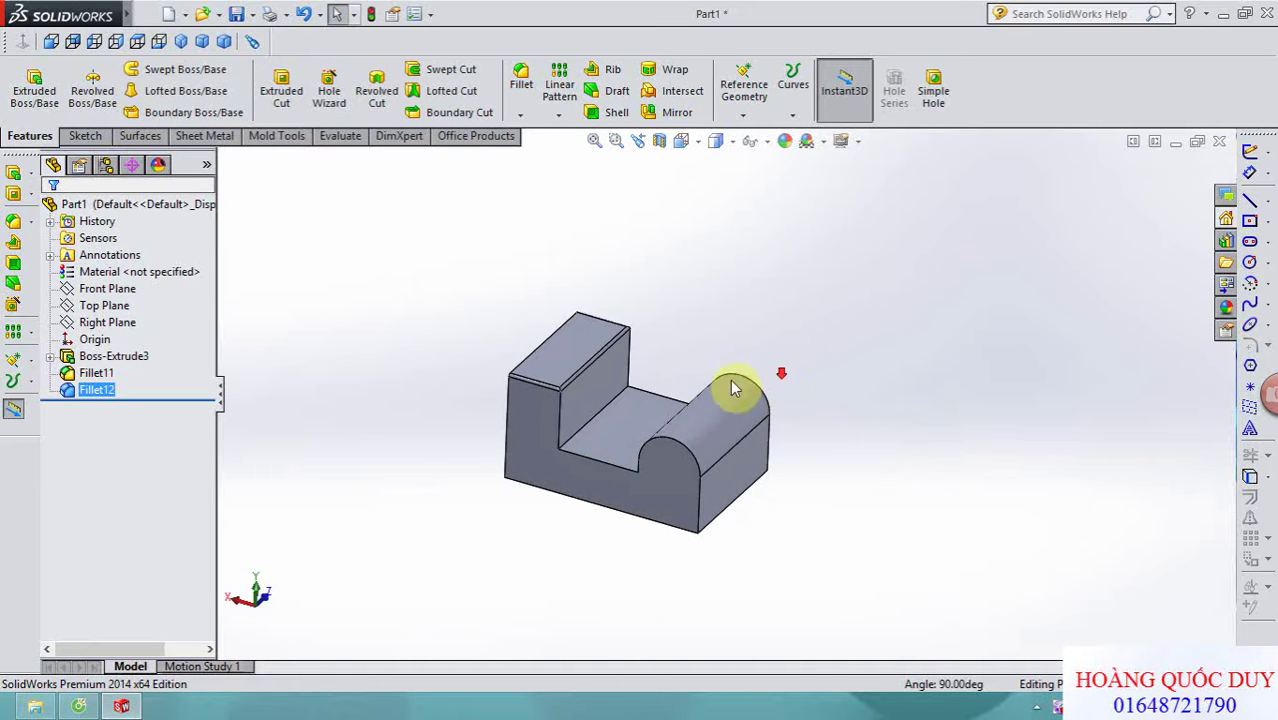
mouse_move(884, 400)
middle_mouse_down()
mouse_move(857, 388)
mouse_move(842, 350)
middle_mouse_up()
scroll(856, 396, "down", 2)
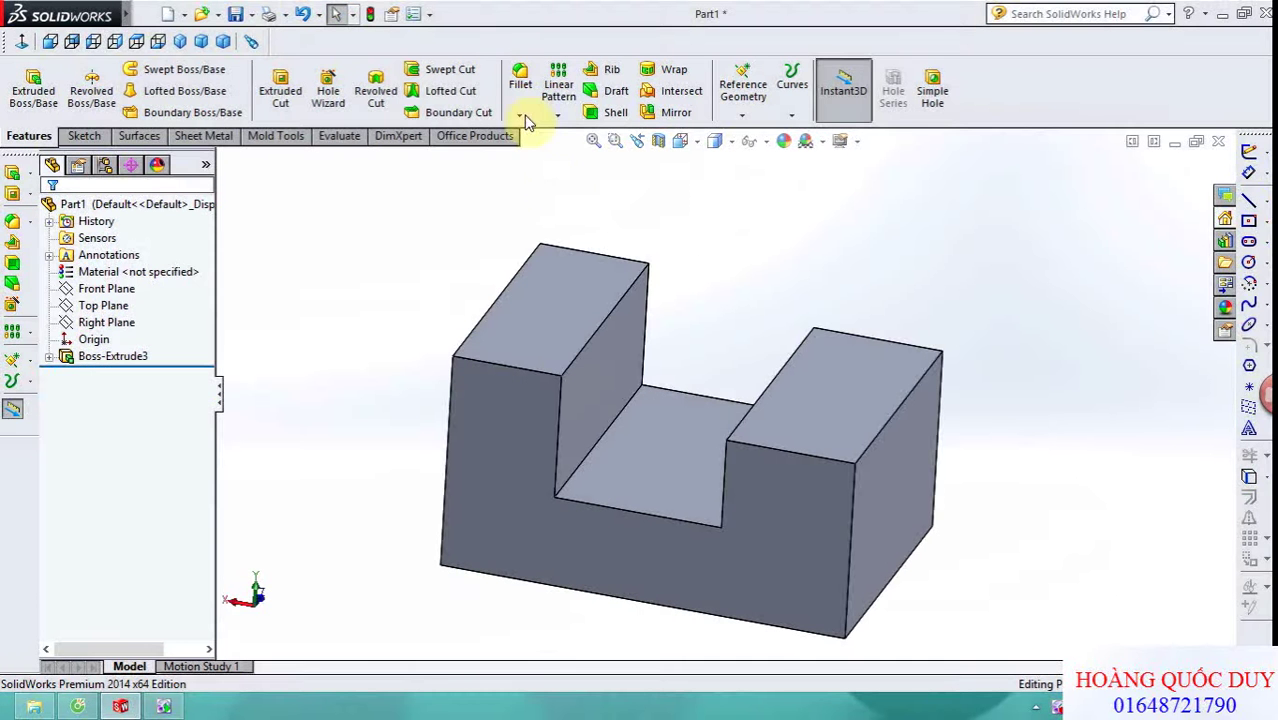
left_click(520, 114)
- Start an angle-distance chamfer on the left arm's two outer top edges
left_click(540, 151)
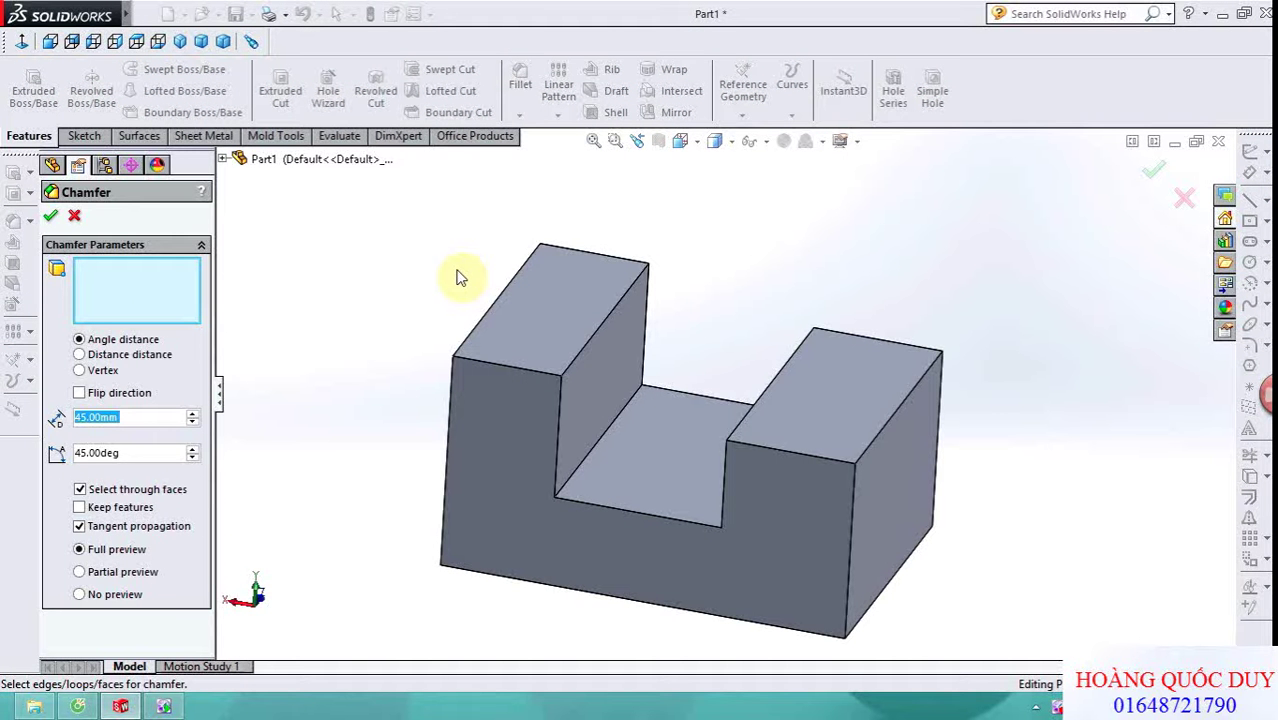
middle_click_drag(457, 280, 440, 251)
scroll(405, 309, "down", 2)
scroll(386, 320, "down", 2)
scroll(386, 320, "up", 2)
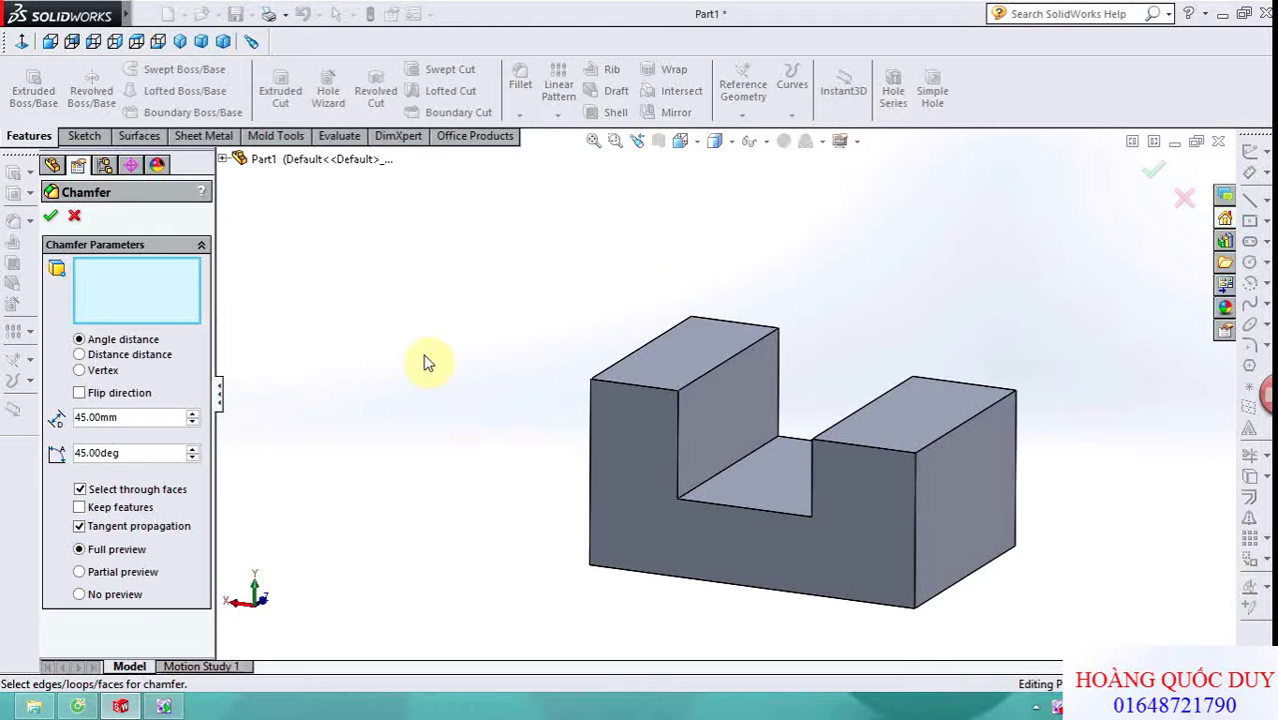
middle_click_drag(471, 345, 494, 373)
scroll(600, 375, "down", 5)
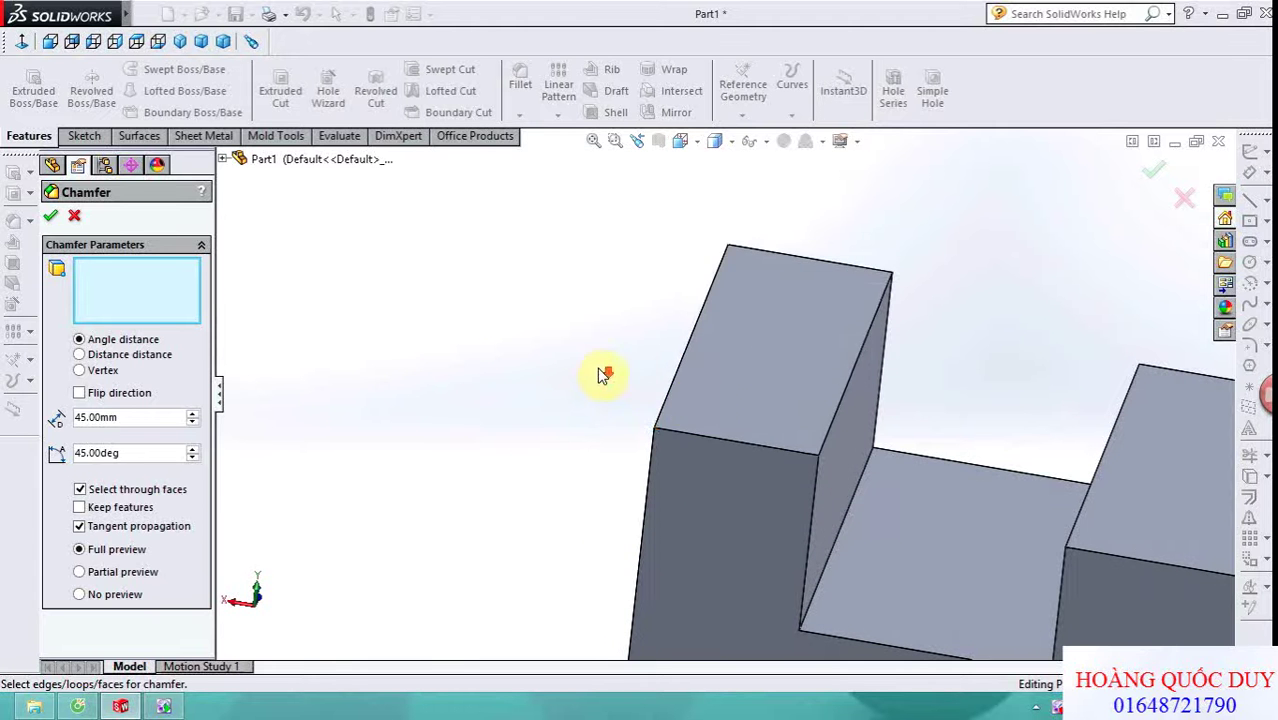
left_click(671, 387)
left_click(682, 437)
scroll(405, 390, "up", 3)
middle_click_drag(399, 371, 419, 348)
- Set the chamfer to 10 mm and 60° with the direction flipped
double_click(134, 417)
type("10")
key("Return")
middle_click_drag(371, 348, 697, 328)
scroll(697, 328, "down", 2)
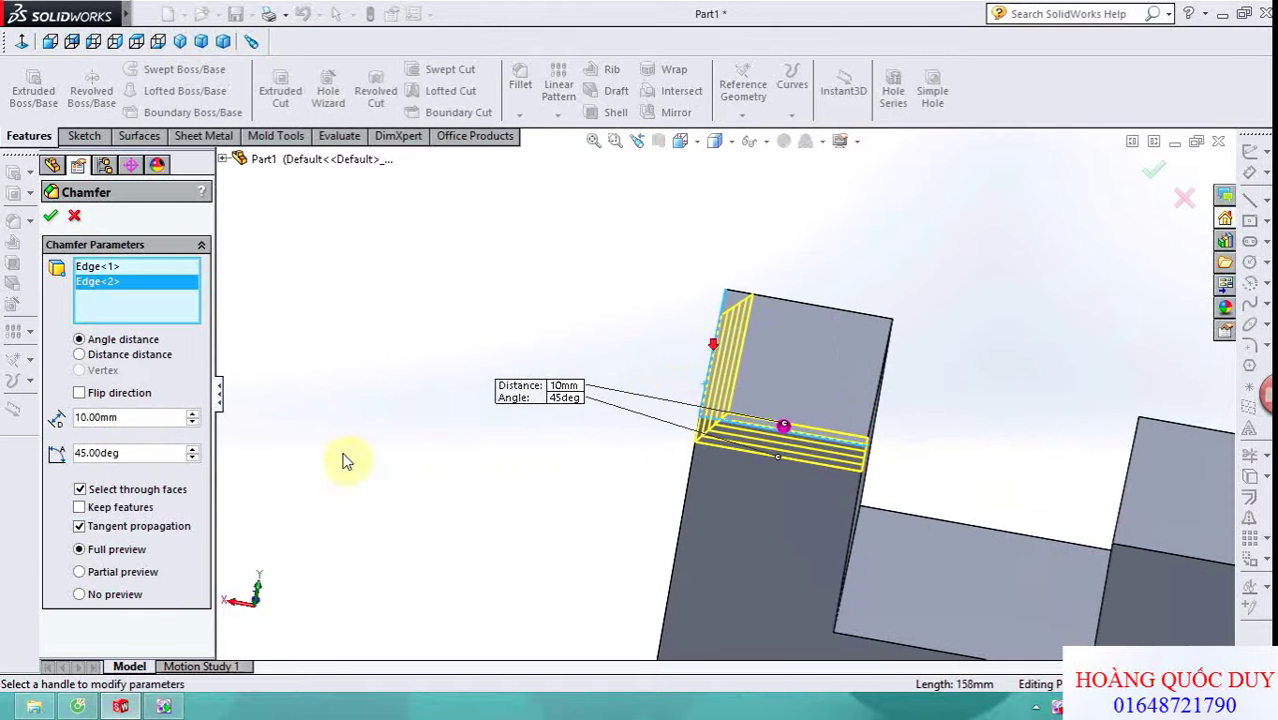
double_click(155, 450)
type("60")
key("Return")
mouse_move(516, 408)
middle_mouse_down()
mouse_move(506, 380)
mouse_move(513, 400)
mouse_move(486, 380)
middle_mouse_up()
left_click(81, 394)
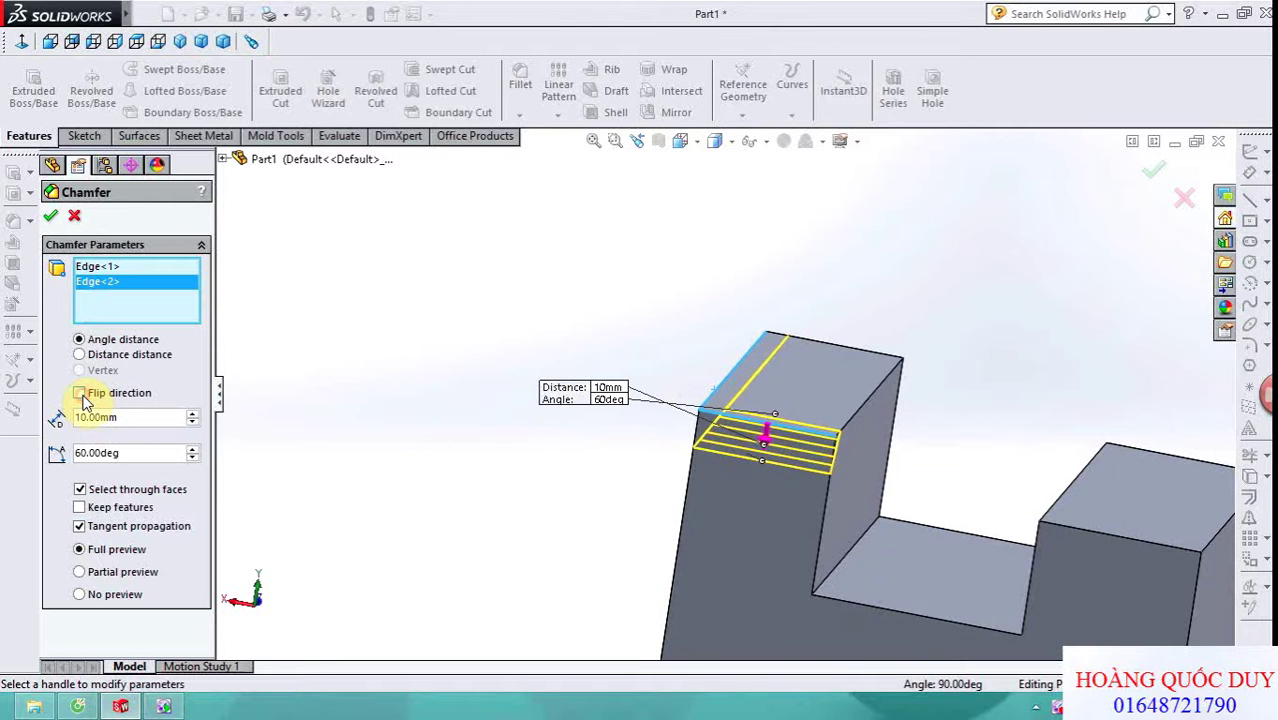
- Check the preview from above and apply the 10 mm, 60° chamfer
mouse_move(360, 388)
middle_mouse_down()
mouse_move(619, 414)
mouse_move(422, 434)
middle_mouse_up()
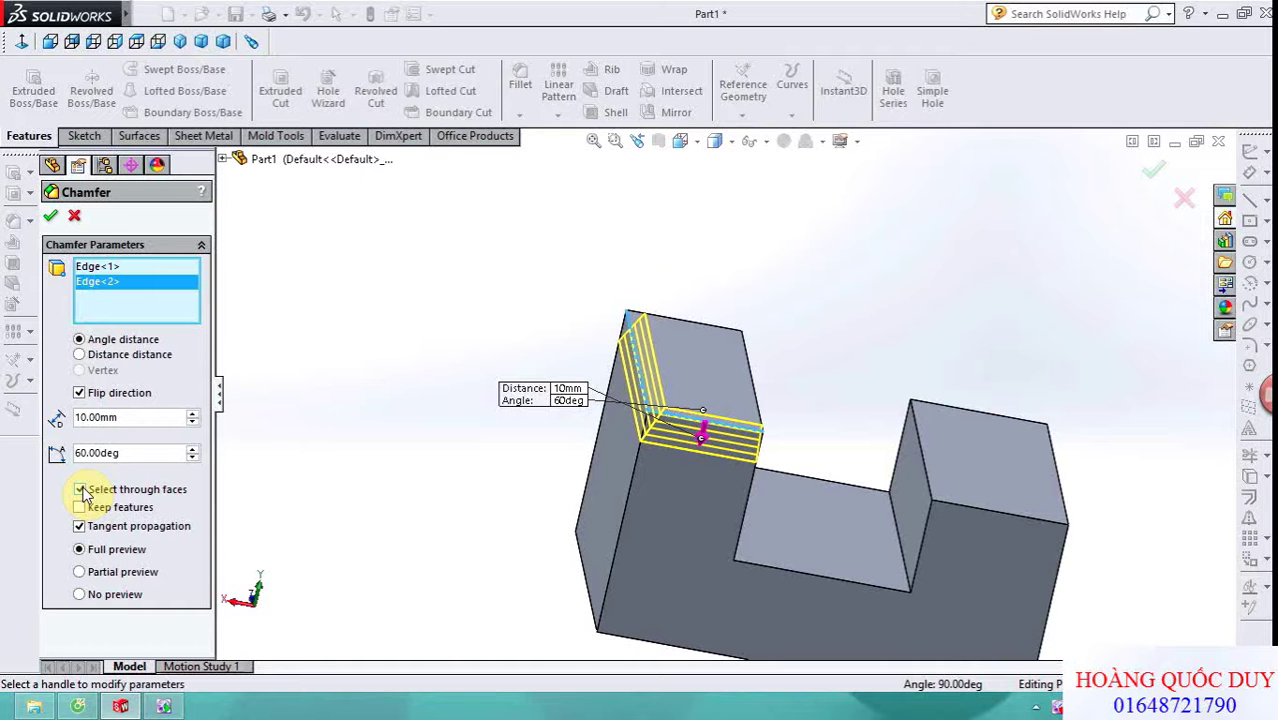
scroll(442, 465, "up", 2)
scroll(480, 460, "up", 2)
scroll(522, 456, "up", 2)
scroll(740, 436, "down", 2)
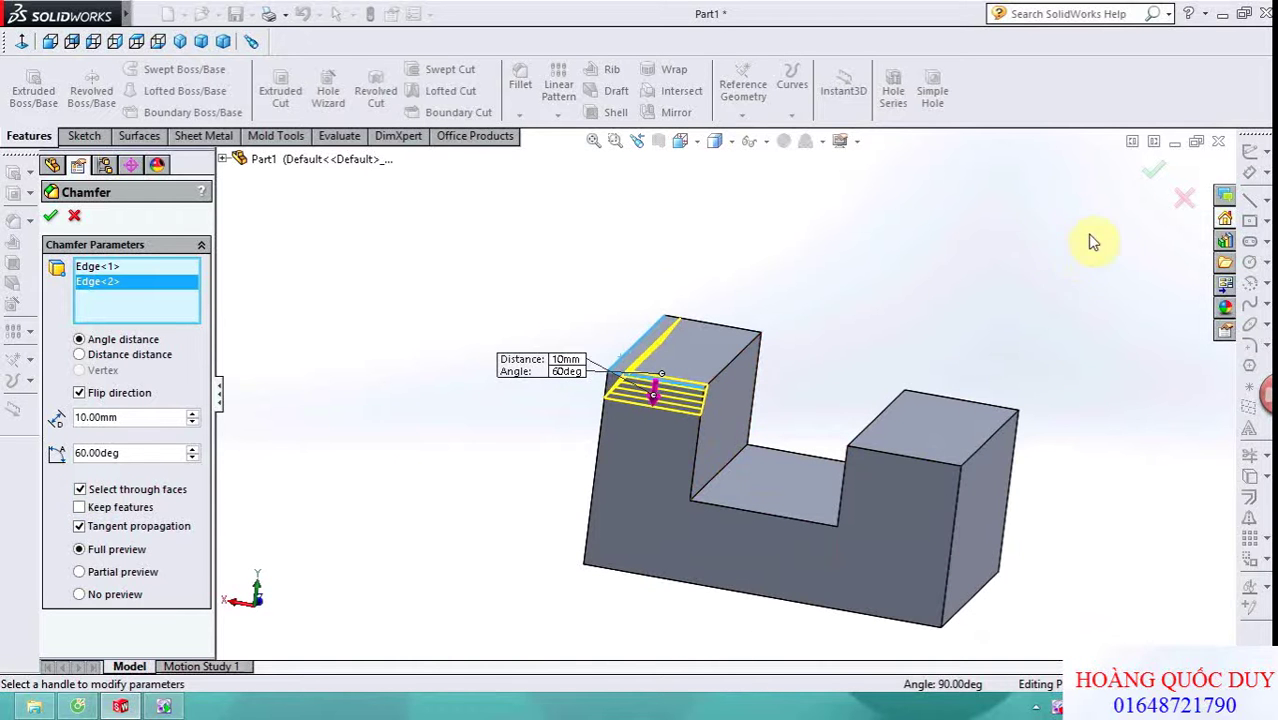
middle_click_drag(891, 300, 895, 305)
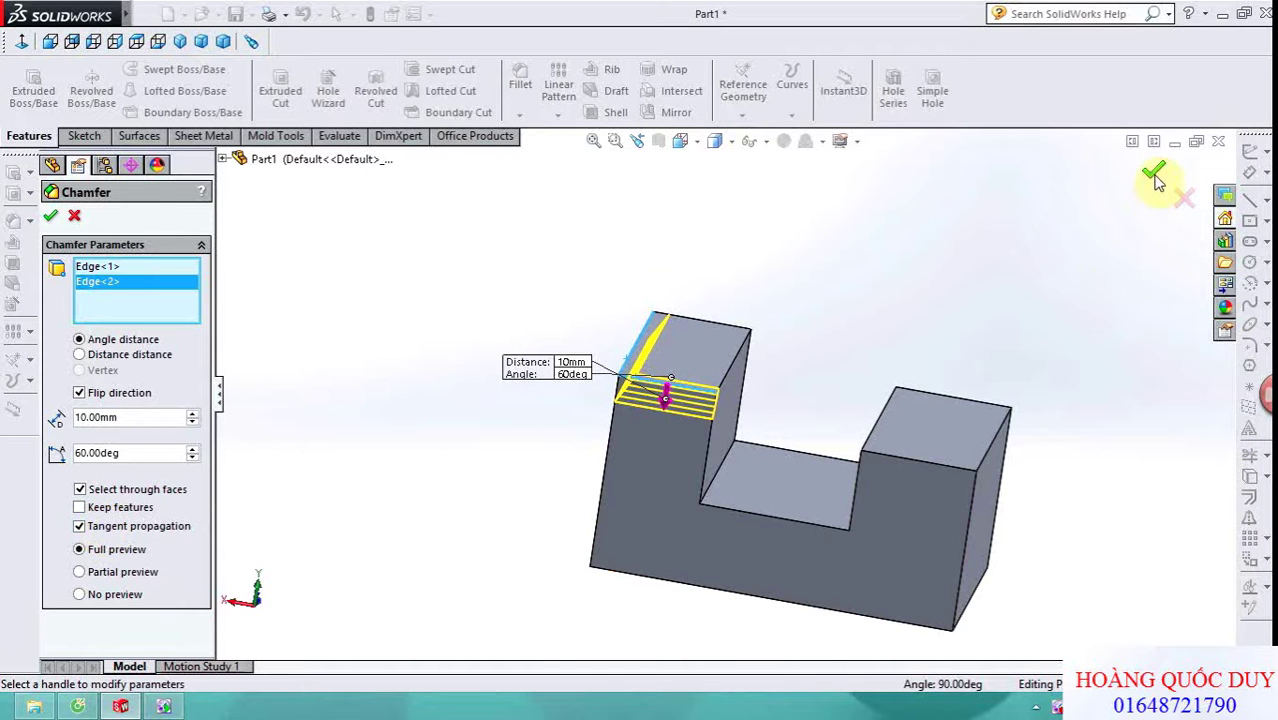
key("Return")
scroll(656, 428, "down", 3)
scroll(684, 379, "down", 2)
scroll(617, 378, "down", 2)
scroll(605, 365, "up", 3)
scroll(713, 251, "down", 1)
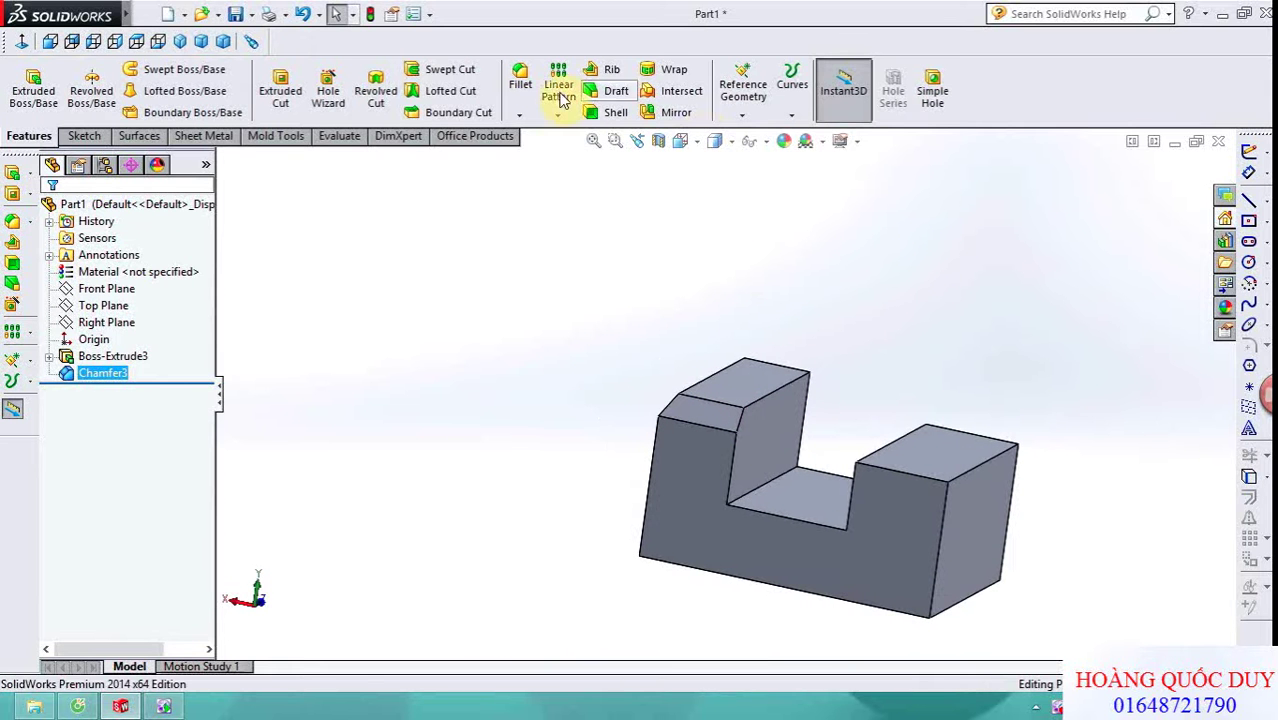
- Start a distance-distance chamfer on the right arm's outer top edge
left_click(521, 117)
left_click(560, 156)
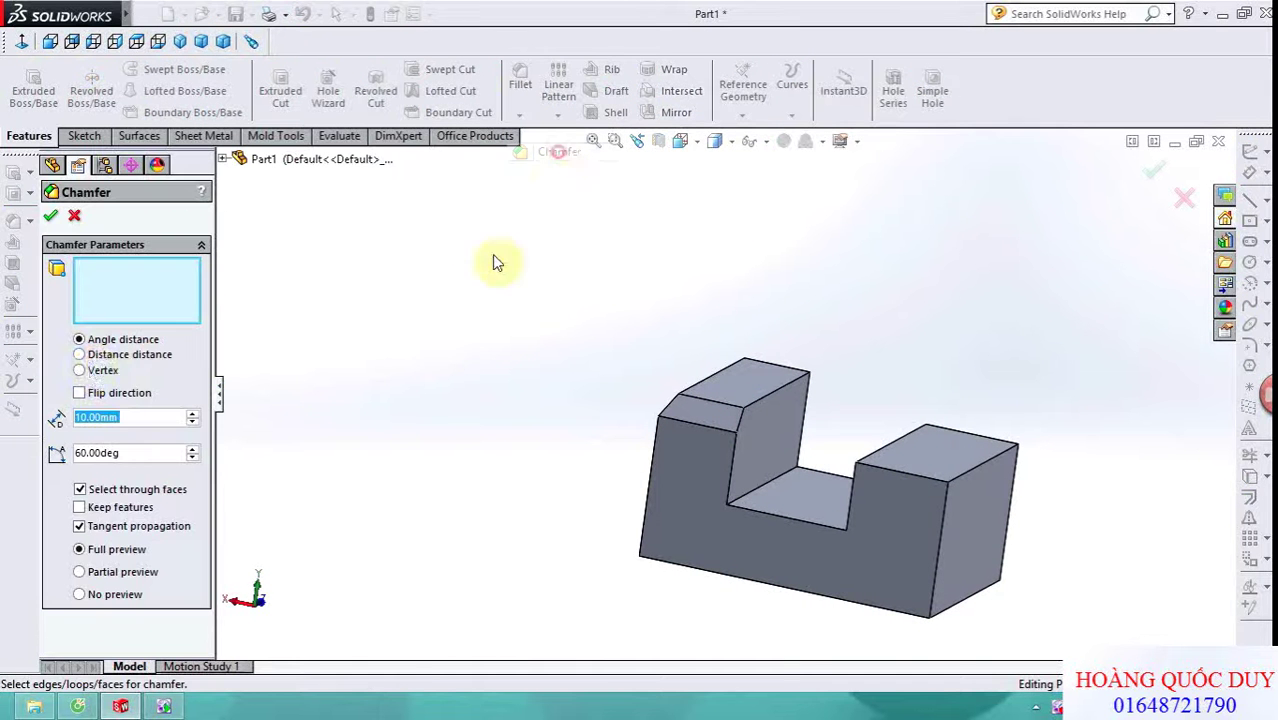
left_click(80, 358)
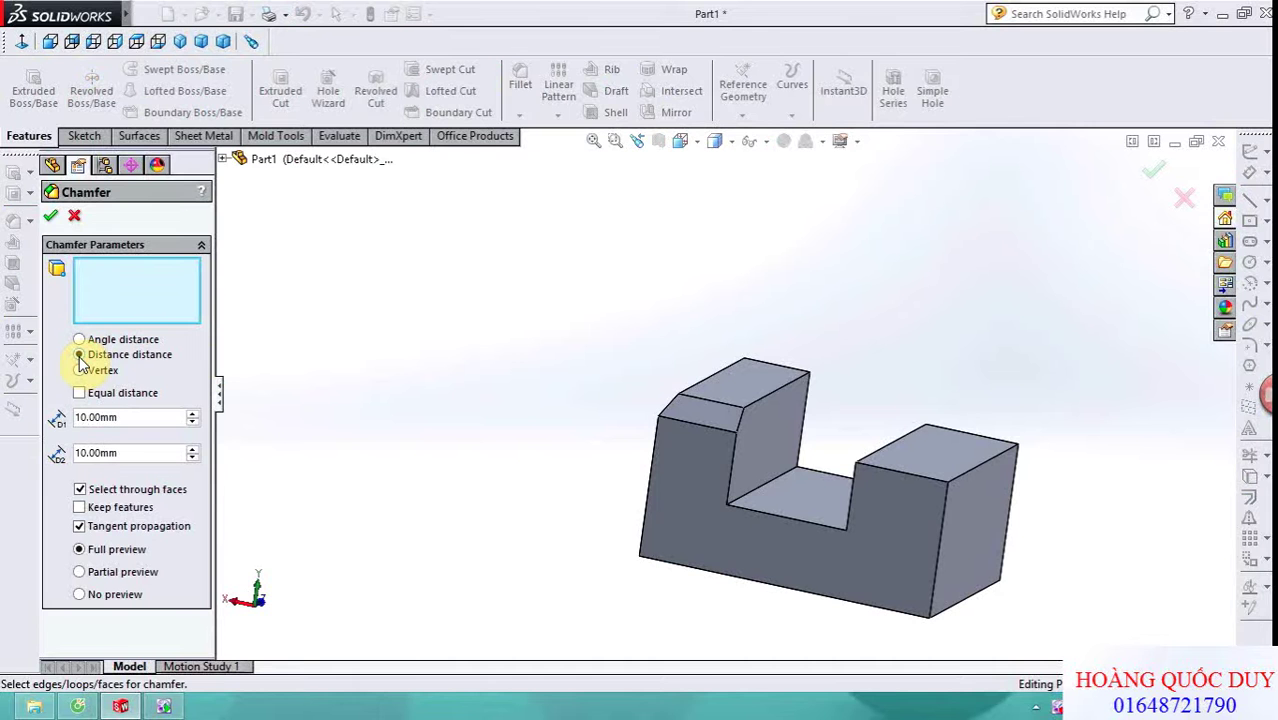
middle_click_drag(418, 400, 362, 394)
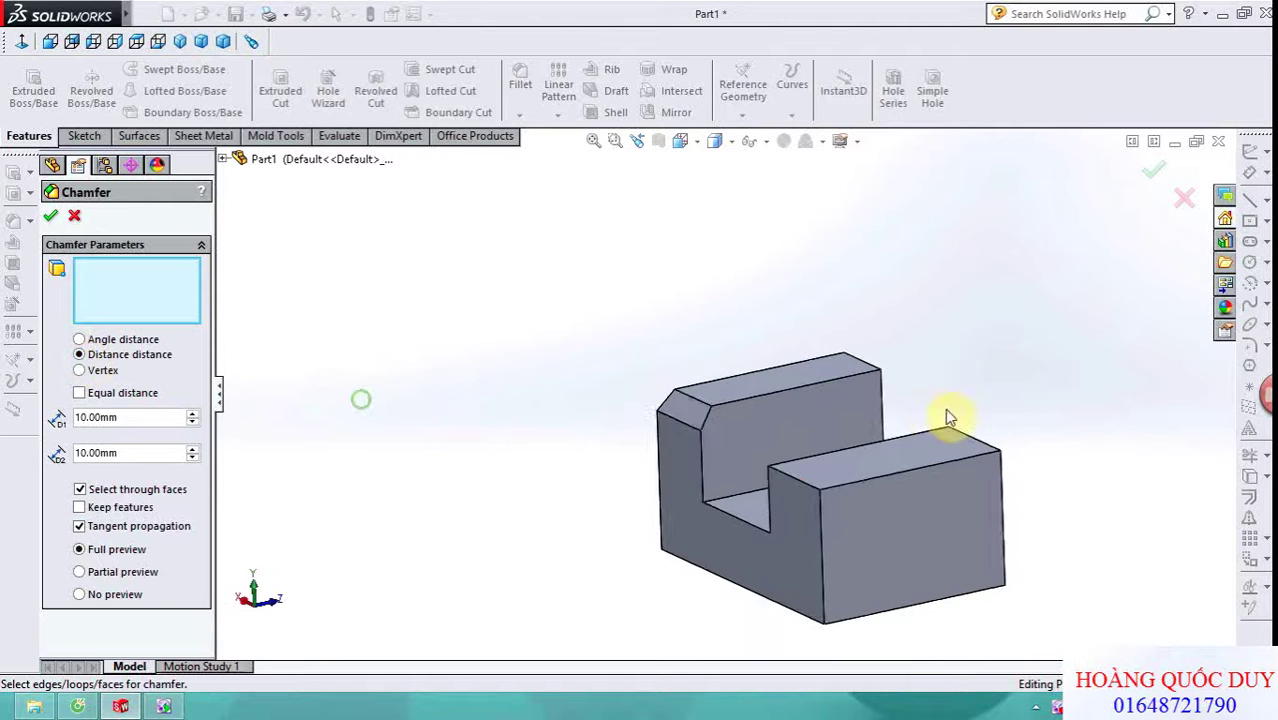
scroll(760, 490, "down", 4)
left_click(752, 472)
scroll(740, 490, "down", 2)
scroll(700, 483, "down", 2)
scroll(699, 483, "up", 3)
scroll(722, 457, "down", 3)
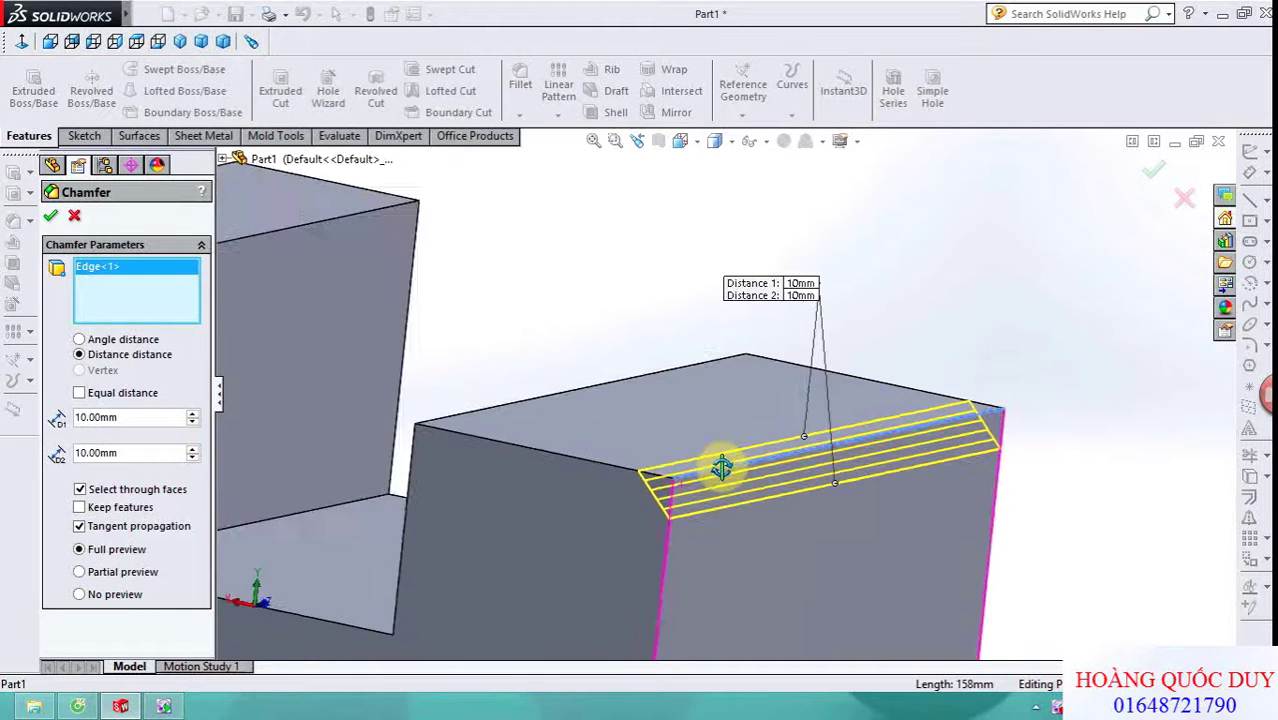
- Set unequal chamfer distances of 30 mm and 10 mm
type("30")
key("Return")
scroll(566, 330, "up", 2)
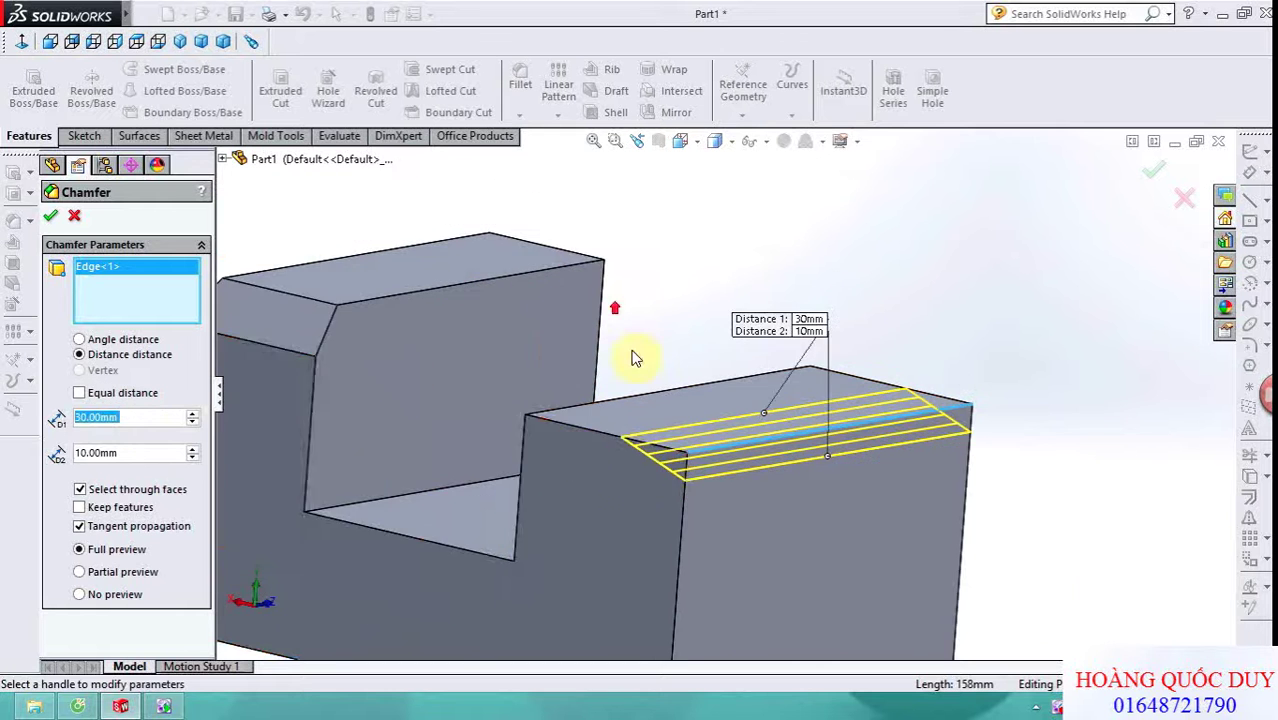
middle_click_drag(570, 462, 580, 468)
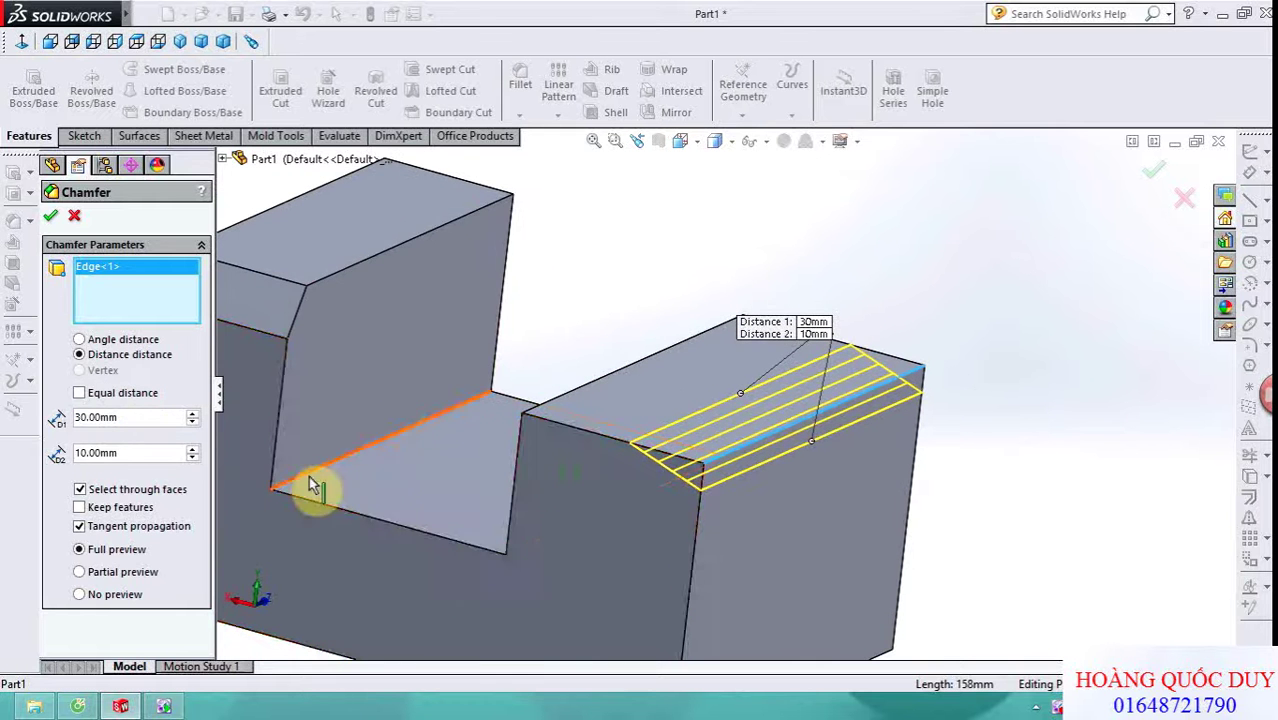
middle_click_drag(440, 445, 465, 423)
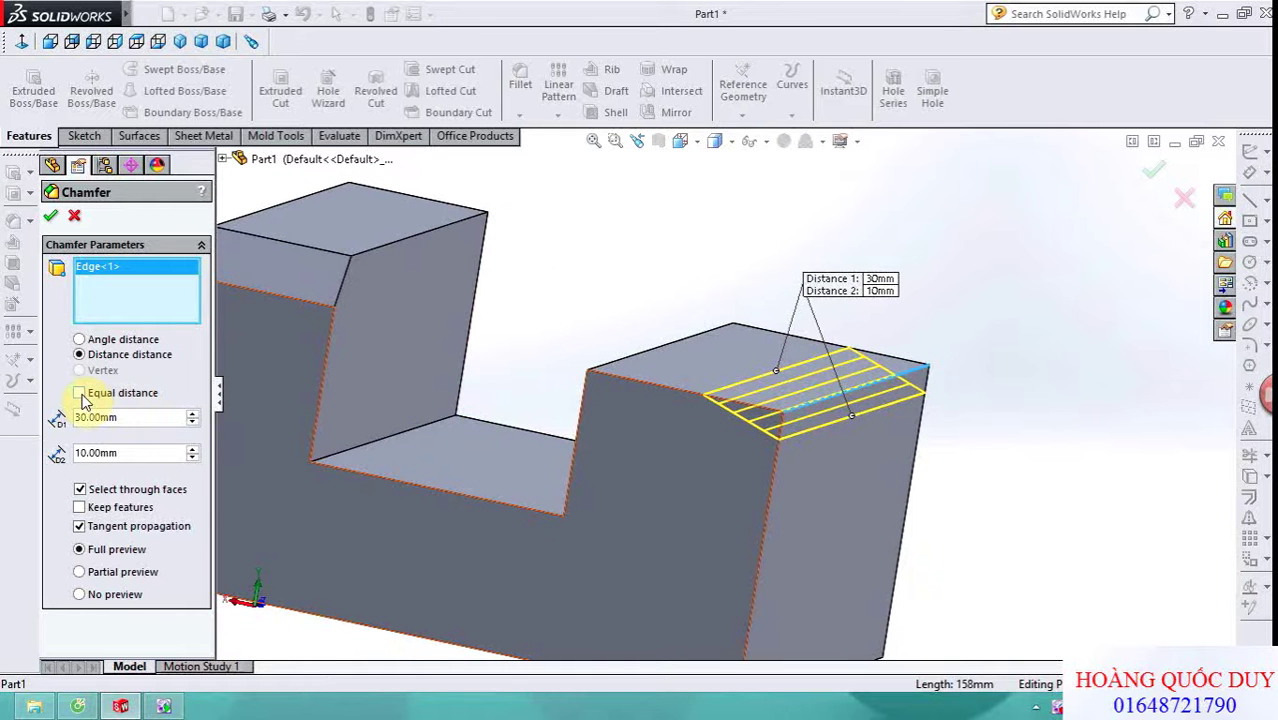
left_click(80, 393)
middle_click_drag(704, 414, 722, 386)
left_click(80, 393)
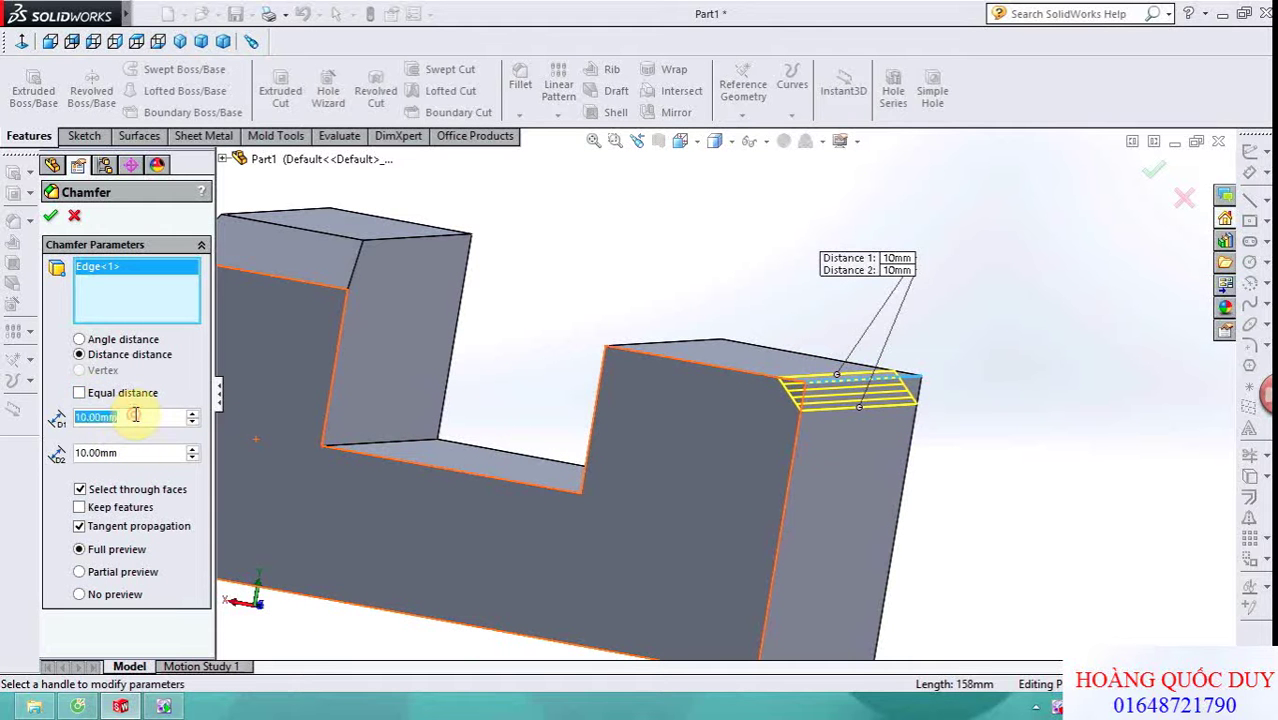
type("30")
key("Return")
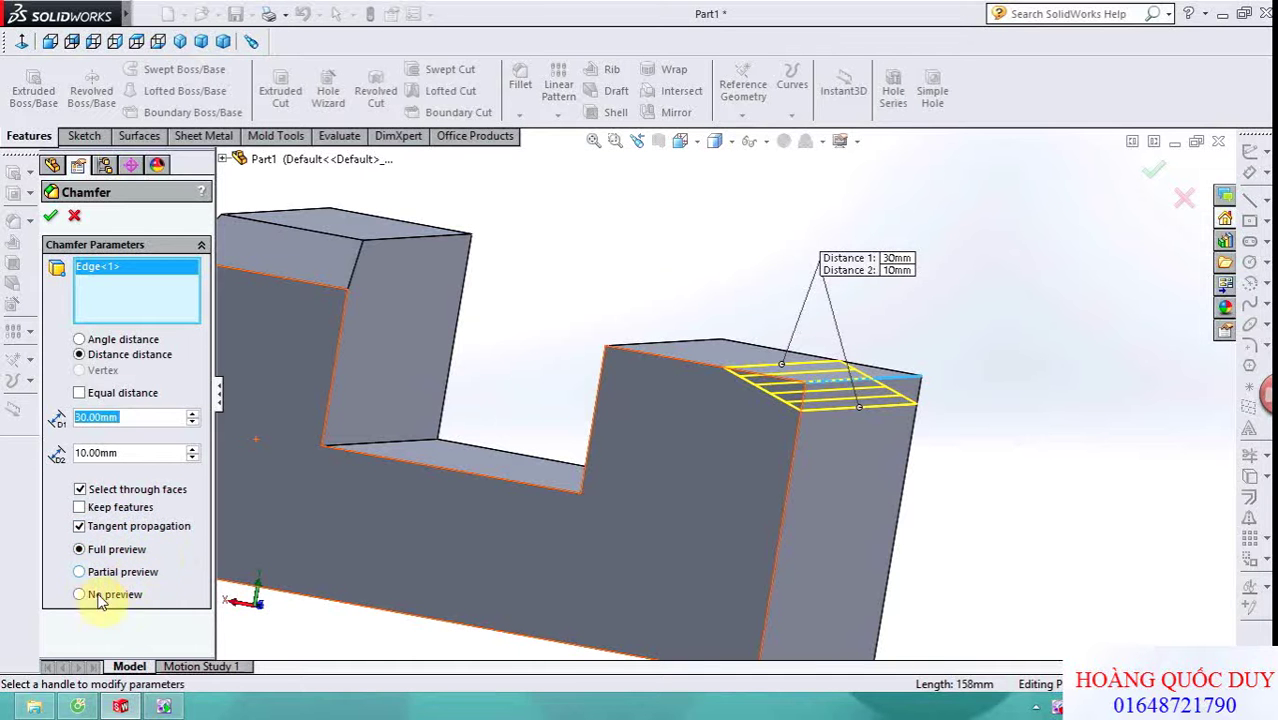
- Inspect the preview and apply the 30 mm / 10 mm chamfer
scroll(804, 331, "up", 5)
scroll(678, 397, "down", 3)
scroll(690, 395, "down", 3)
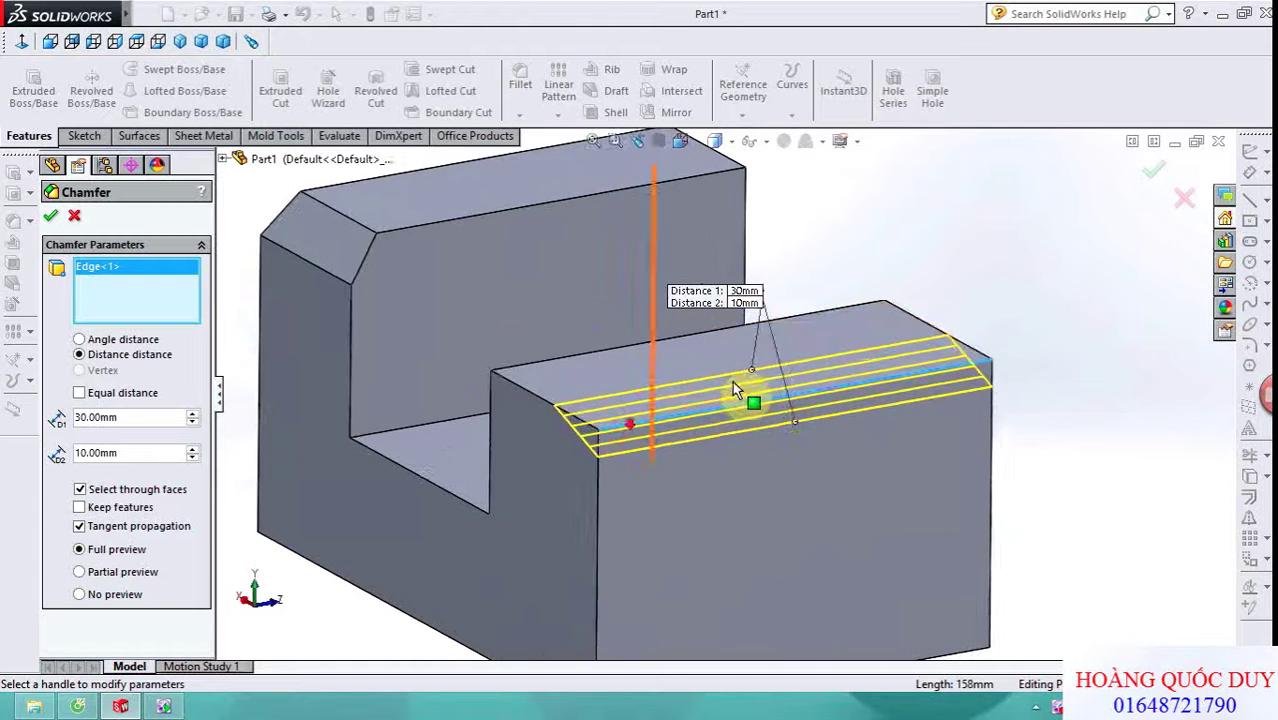
mouse_move(1010, 294)
middle_mouse_down()
mouse_move(1060, 275)
mouse_move(1153, 175)
middle_mouse_up()
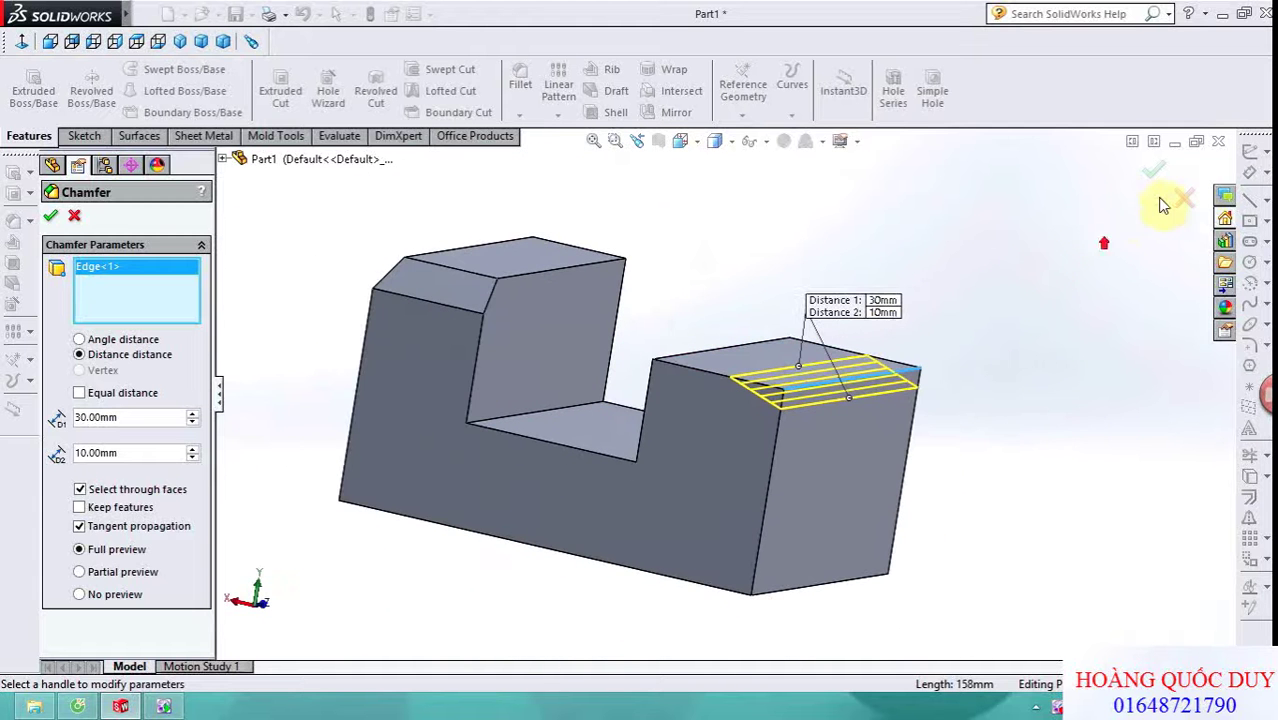
left_click(1151, 172)
mouse_move(1004, 280)
middle_mouse_down()
mouse_move(924, 260)
mouse_move(980, 283)
mouse_move(919, 445)
mouse_move(921, 128)
mouse_move(785, 440)
mouse_move(856, 214)
mouse_move(864, 234)
mouse_move(742, 294)
mouse_move(652, 266)
middle_mouse_up()
left_click(522, 118)
- Start a vertex chamfer on the block's top corner
left_click(545, 155)
left_click(83, 373)
mouse_move(422, 384)
middle_mouse_down()
mouse_move(408, 362)
mouse_move(404, 381)
middle_mouse_up()
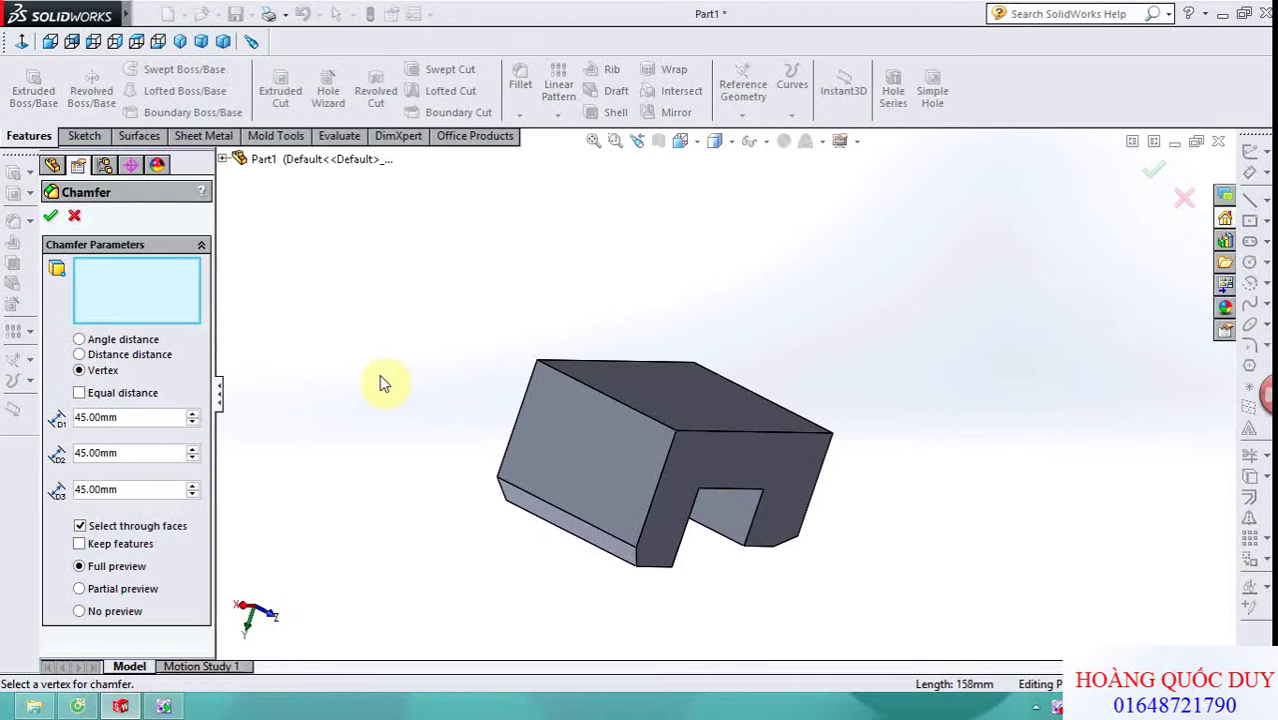
scroll(516, 362, "down", 5)
mouse_move(508, 362)
middle_mouse_down()
mouse_move(530, 396)
mouse_move(571, 374)
mouse_move(568, 397)
mouse_move(541, 392)
middle_mouse_up()
left_click(670, 377)
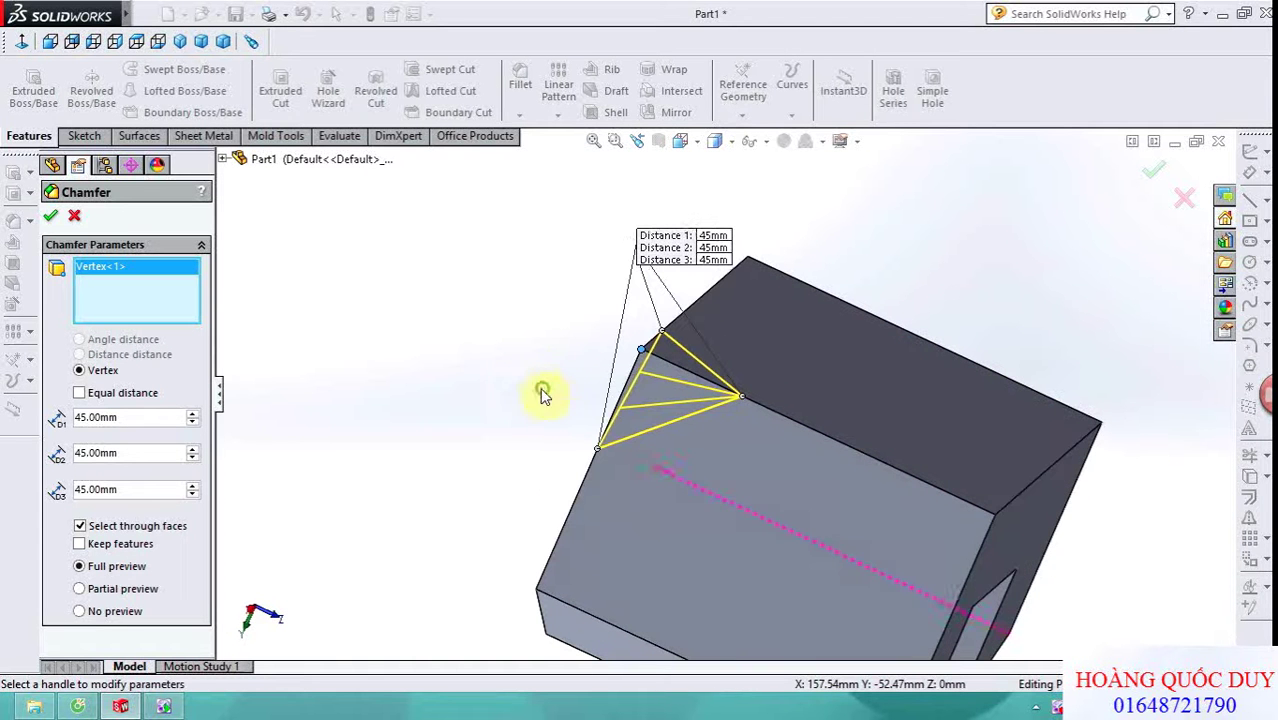
- Set distances of 30 mm and 70 mm, keep 45 mm, and apply the corner chamfer
double_click(134, 414)
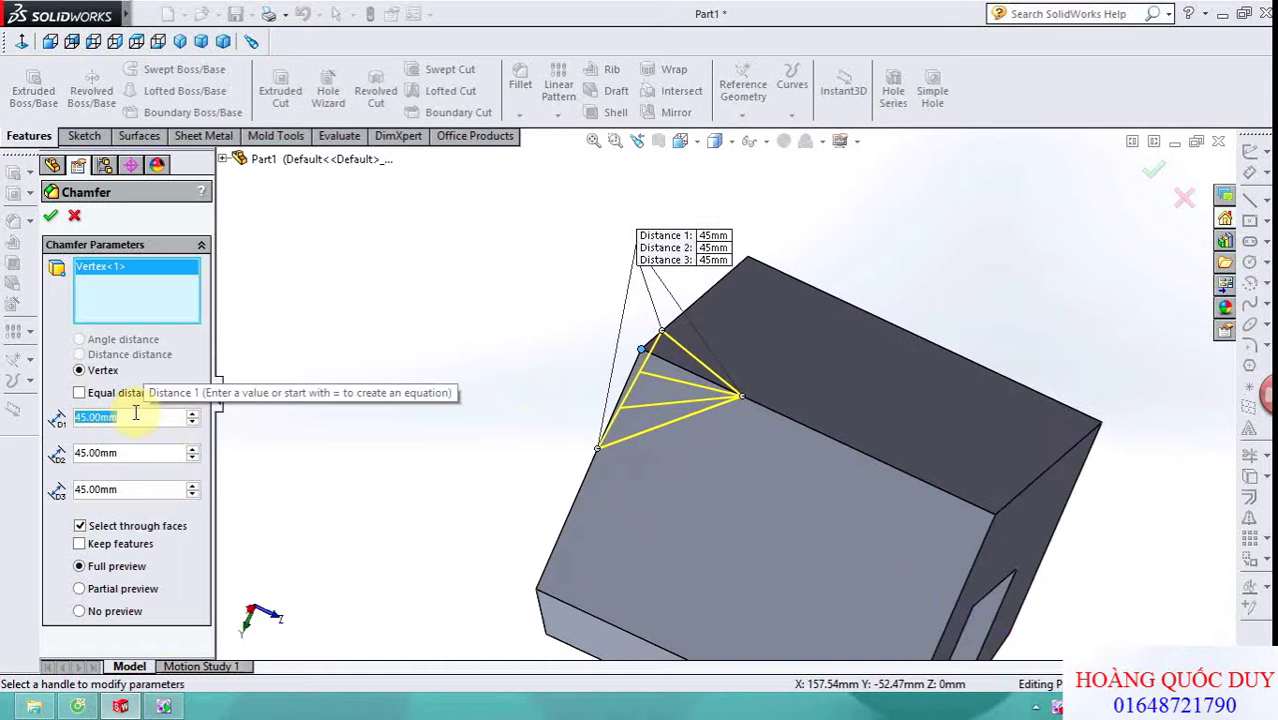
type("30")
key("Return")
double_click(132, 453)
type("70")
key("Return")
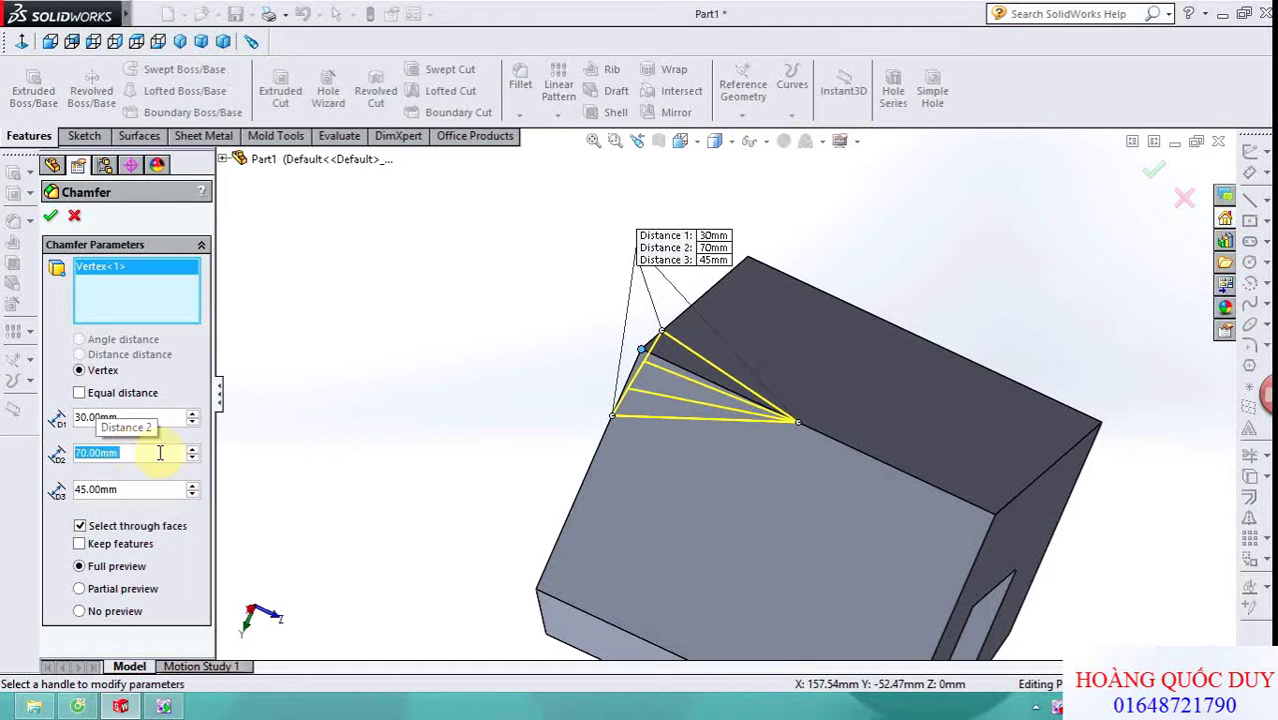
mouse_move(385, 491)
middle_mouse_down()
mouse_move(433, 445)
mouse_move(760, 360)
middle_mouse_up()
left_click(1155, 172)
scroll(1013, 228, "up", 3)
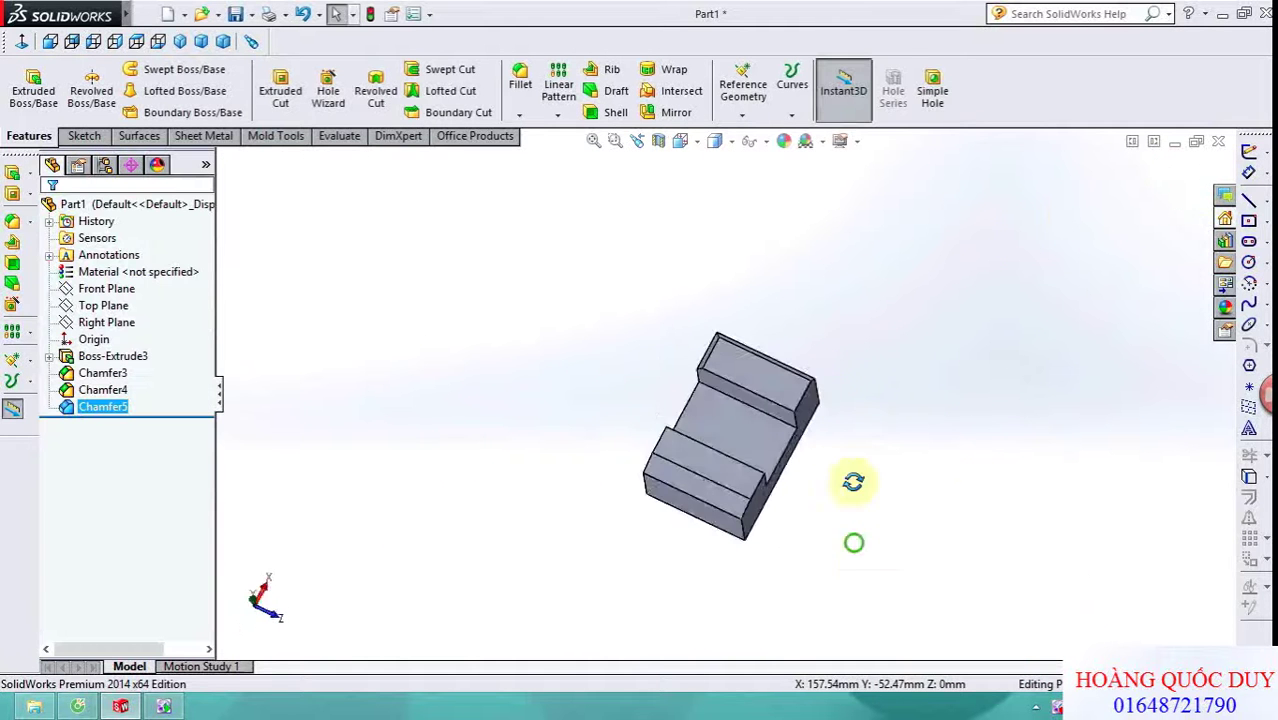